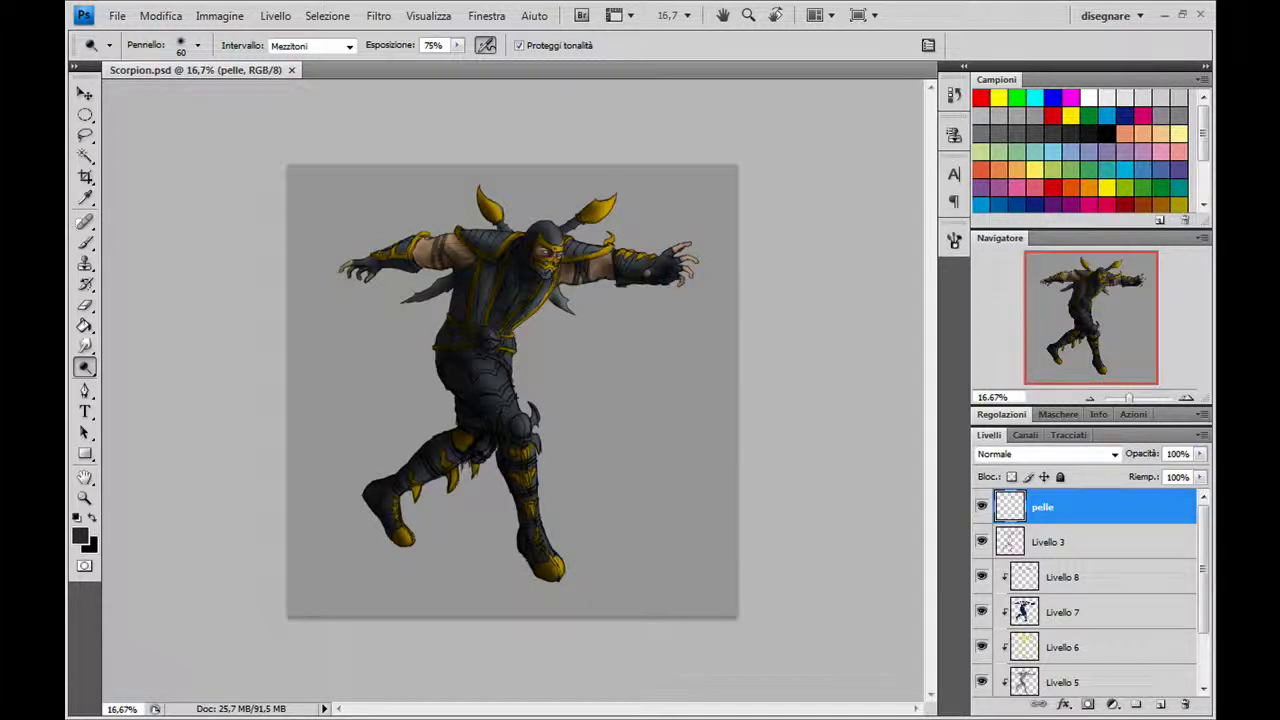
Zoom the Navigator to 100% and centre the view on Scorpion's masked face.
{"action": "left_click", "coordinate": [1187, 399]}
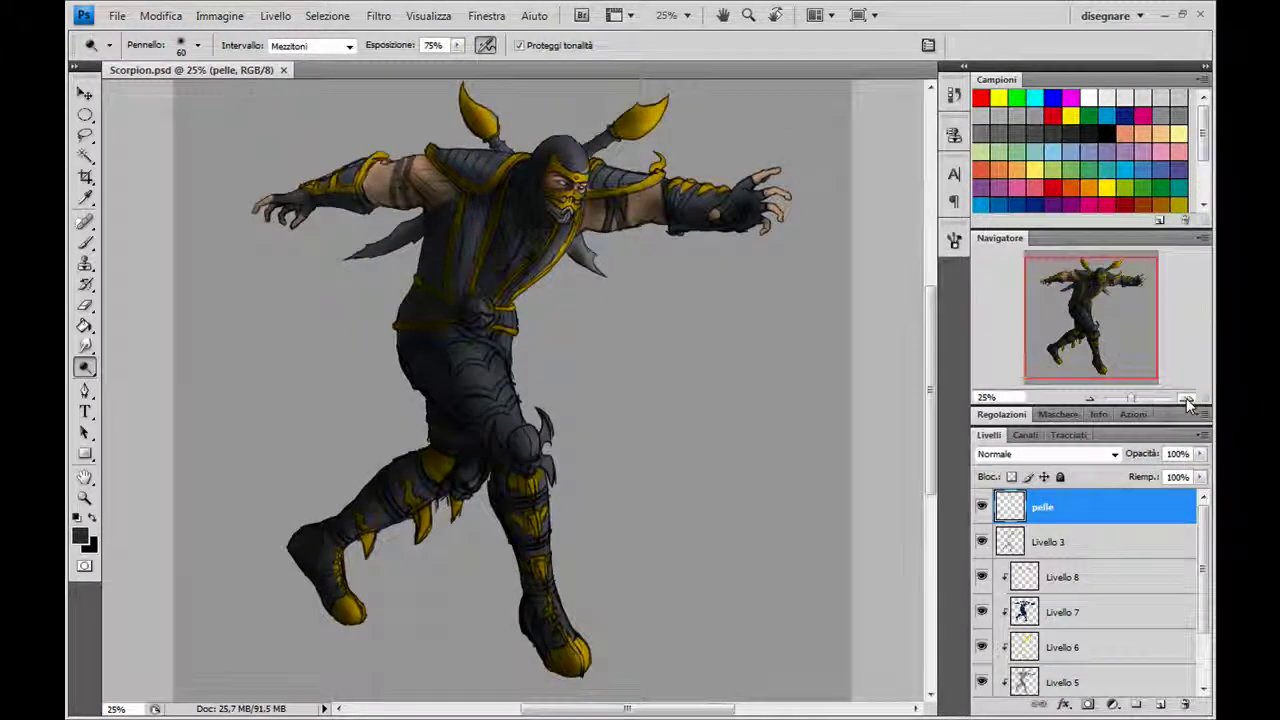
{"action": "left_click", "coordinate": [1187, 399]}
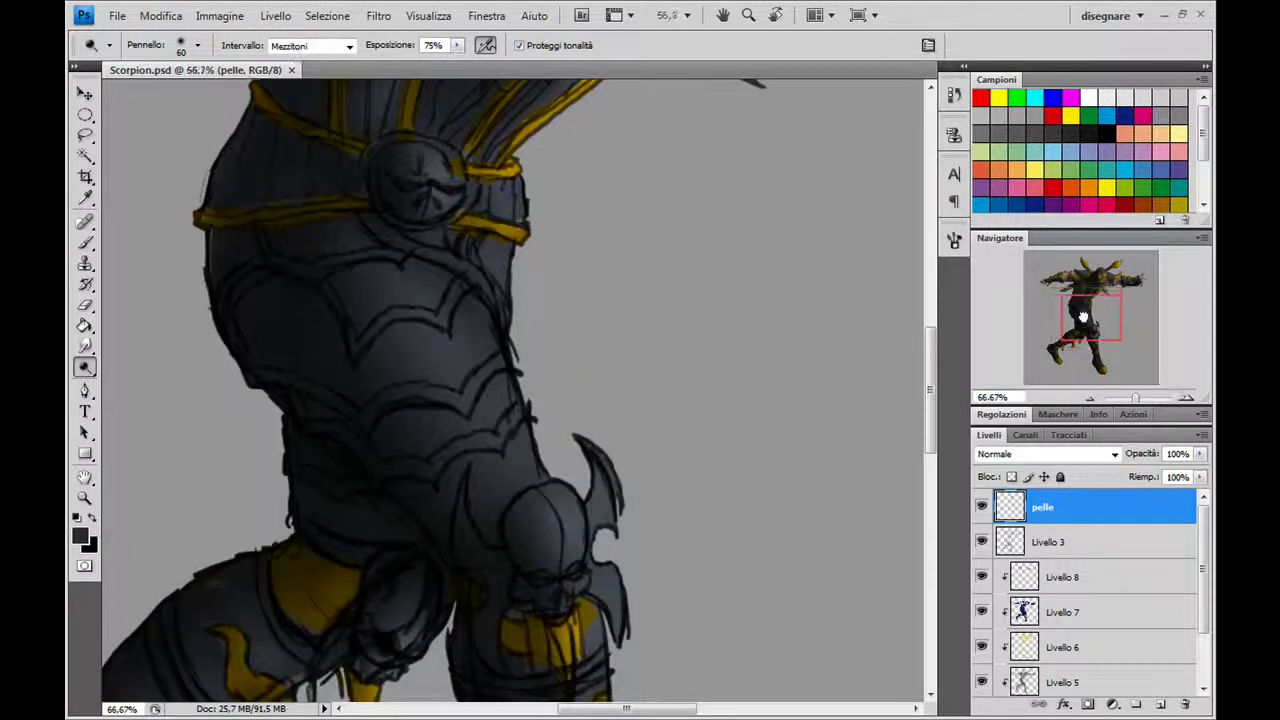
{"action": "left_click_drag", "start_coordinate": [1083, 317], "coordinate": [1088, 280]}
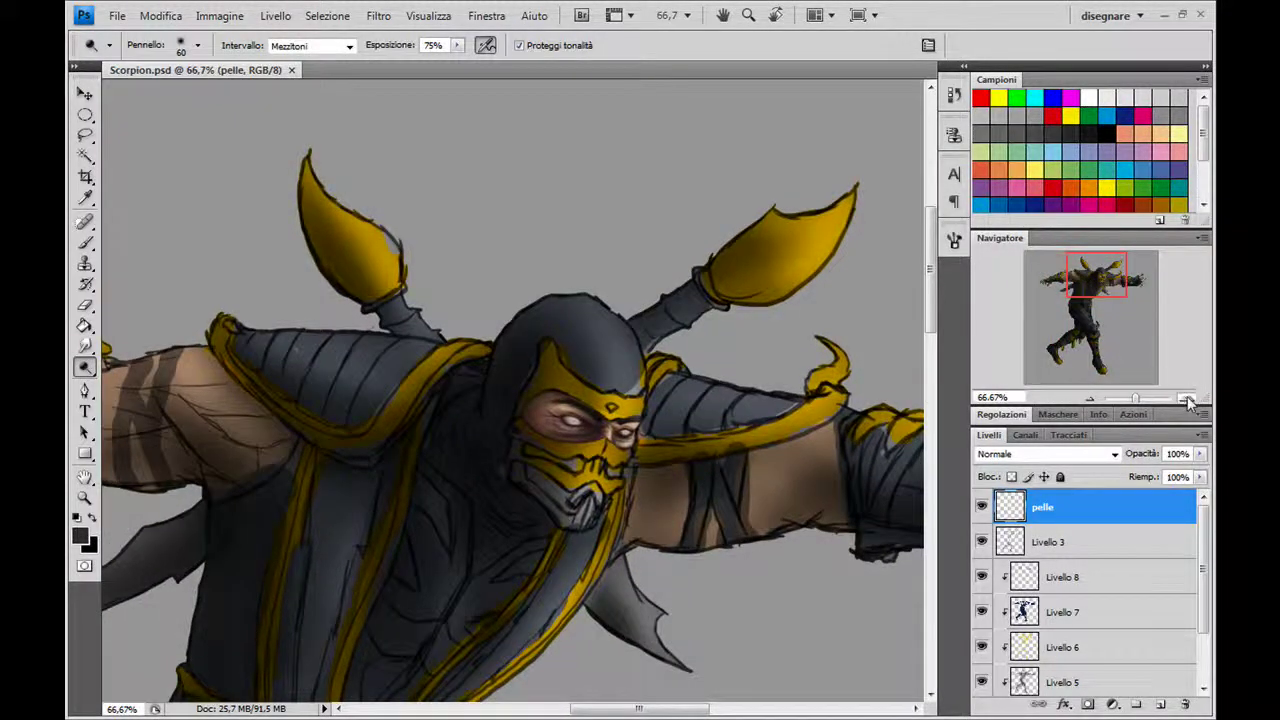
{"action": "left_click", "coordinate": [1187, 399]}
{"action": "left_click_drag", "start_coordinate": [1093, 283], "coordinate": [1103, 278]}
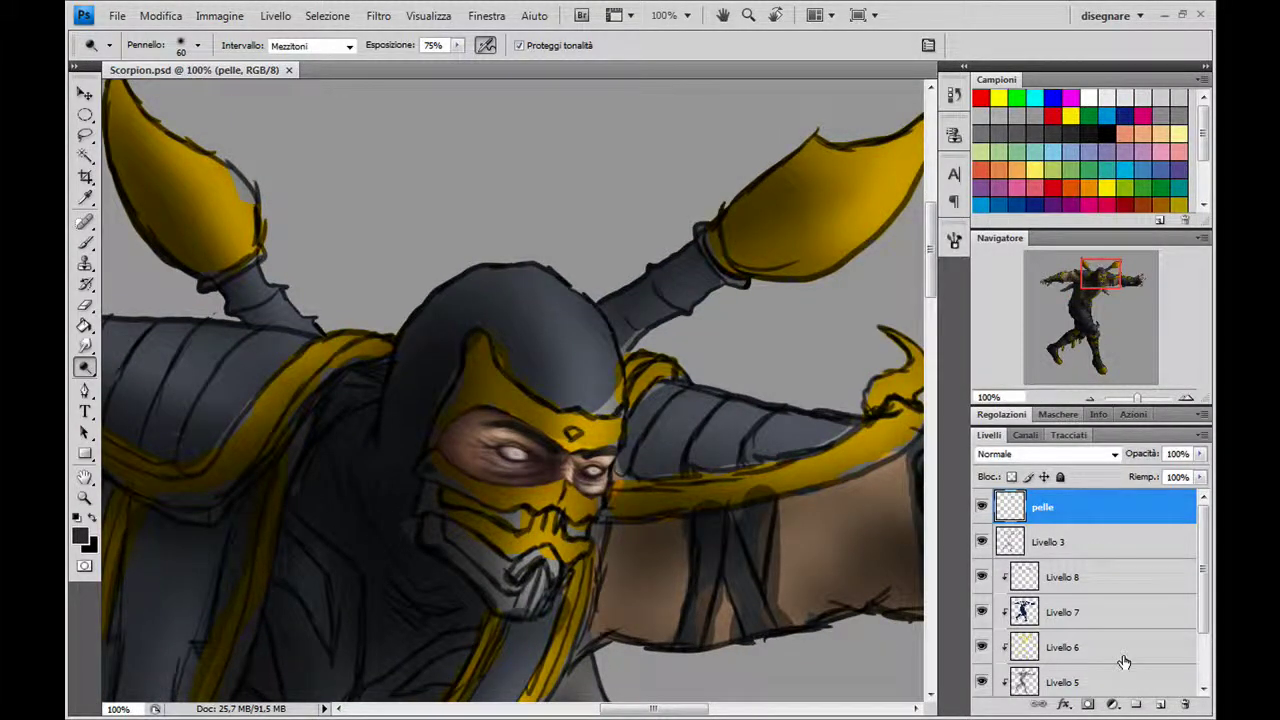
Create a new layer above 'pelle' and rename it from Livello 9 to 'oro'.
{"action": "left_click", "coordinate": [1160, 705]}
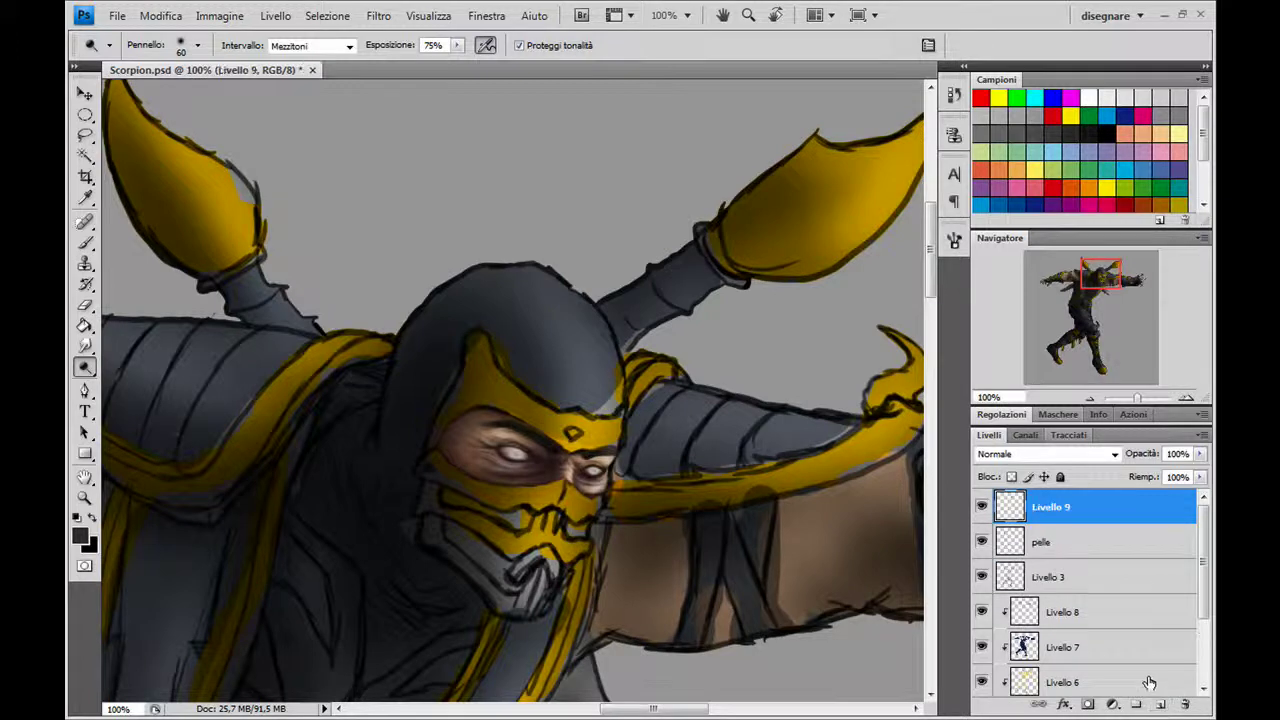
{"action": "double_click", "coordinate": [1052, 510]}
{"action": "type", "text": "oro"}
{"action": "key", "text": "Return"}
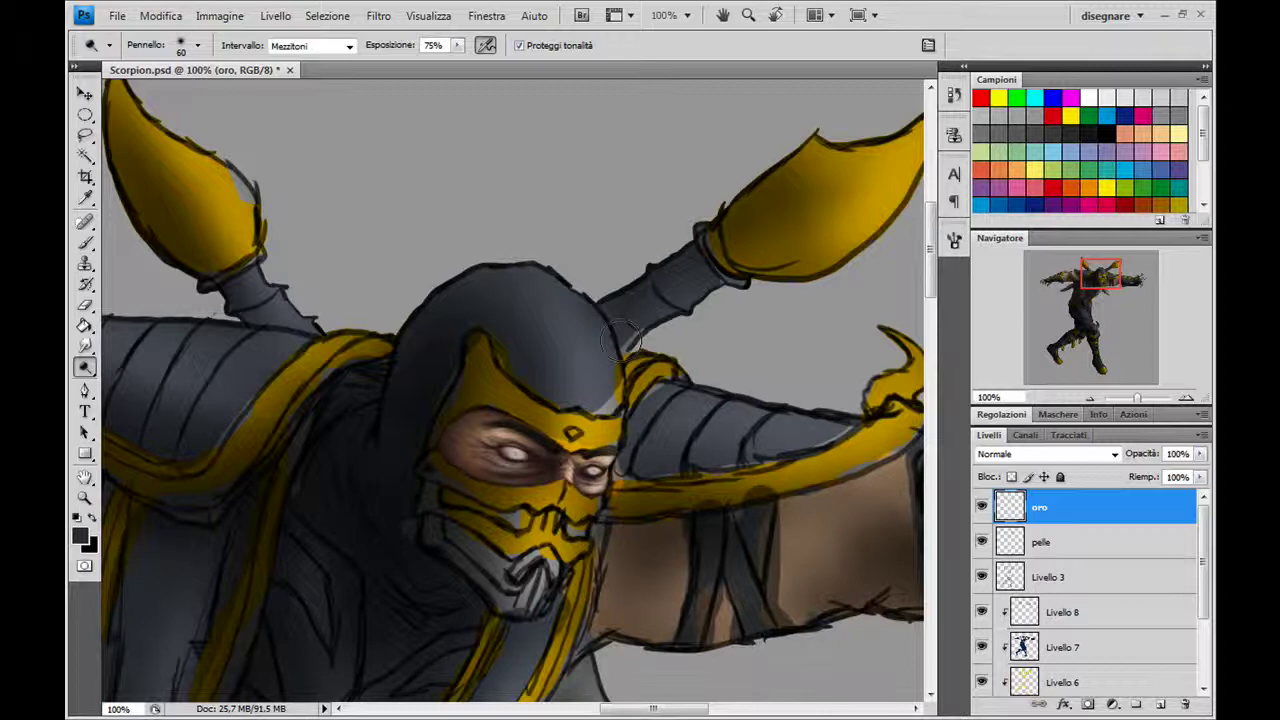
Zoom to 200% on the yellow mask and load the 36 px brush preset.
{"action": "left_click", "coordinate": [1186, 397]}
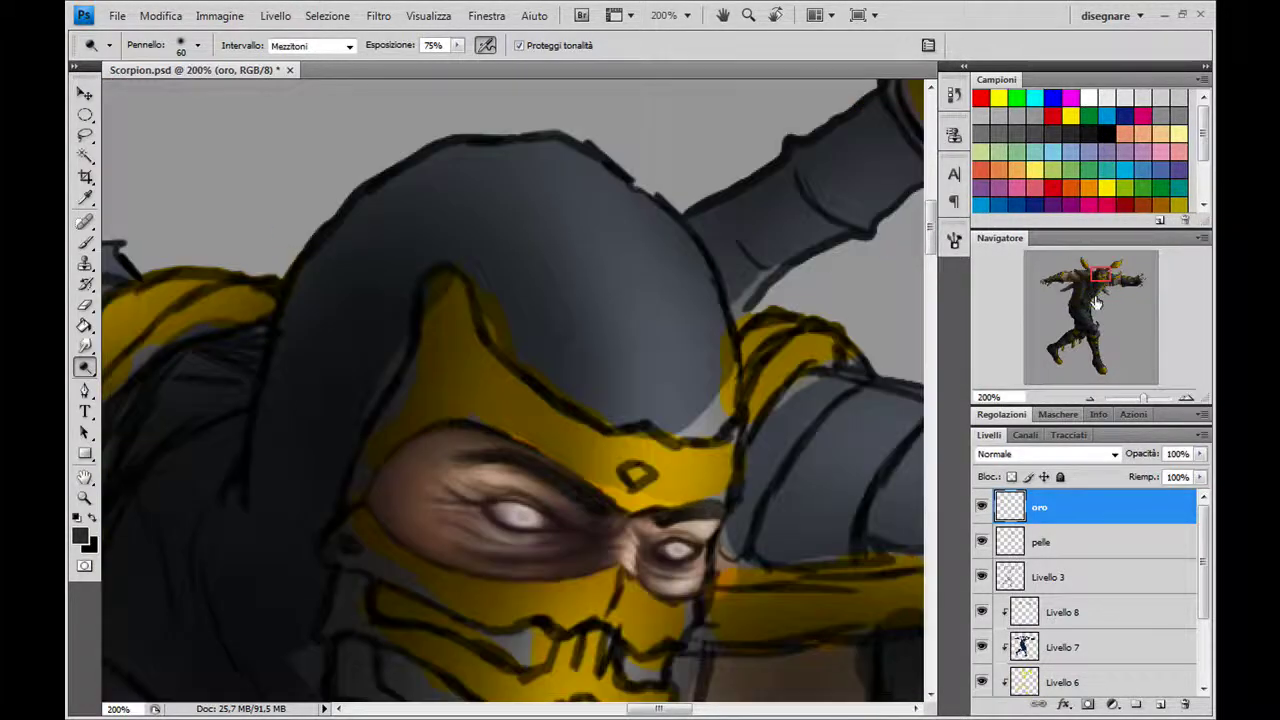
{"action": "left_click_drag", "start_coordinate": [1097, 302], "coordinate": [1101, 304]}
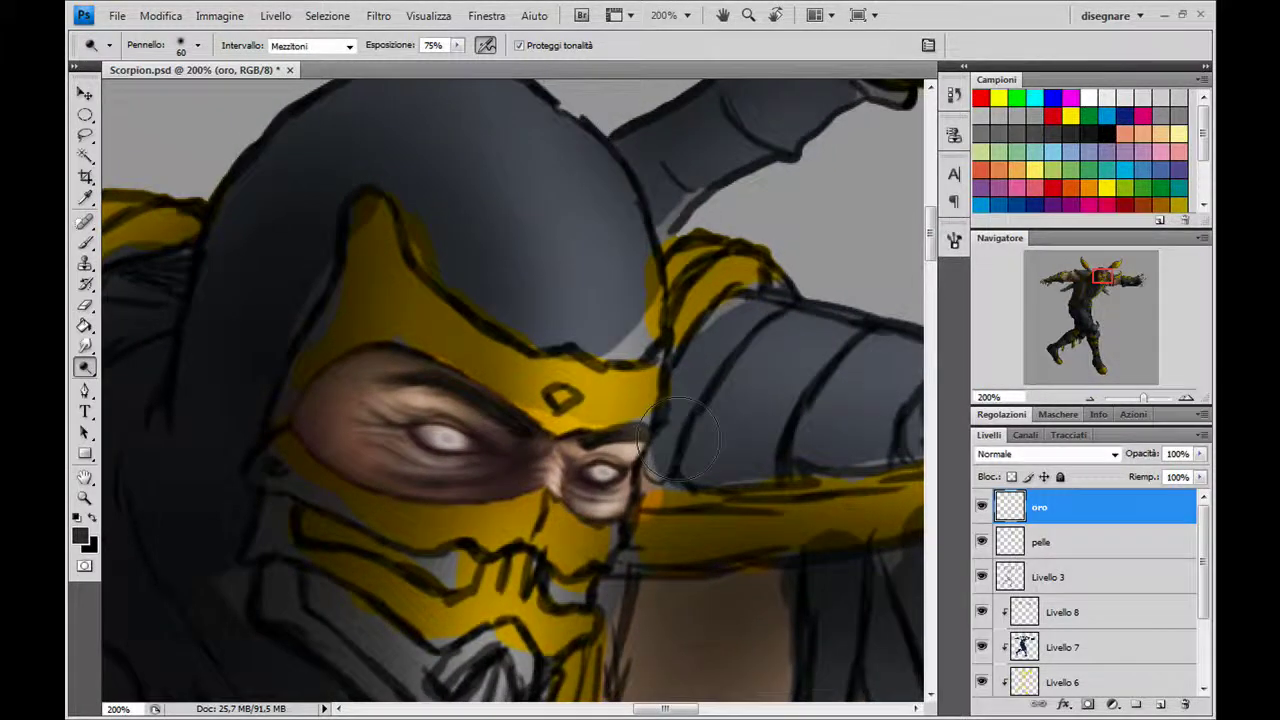
{"action": "left_click", "coordinate": [85, 242]}
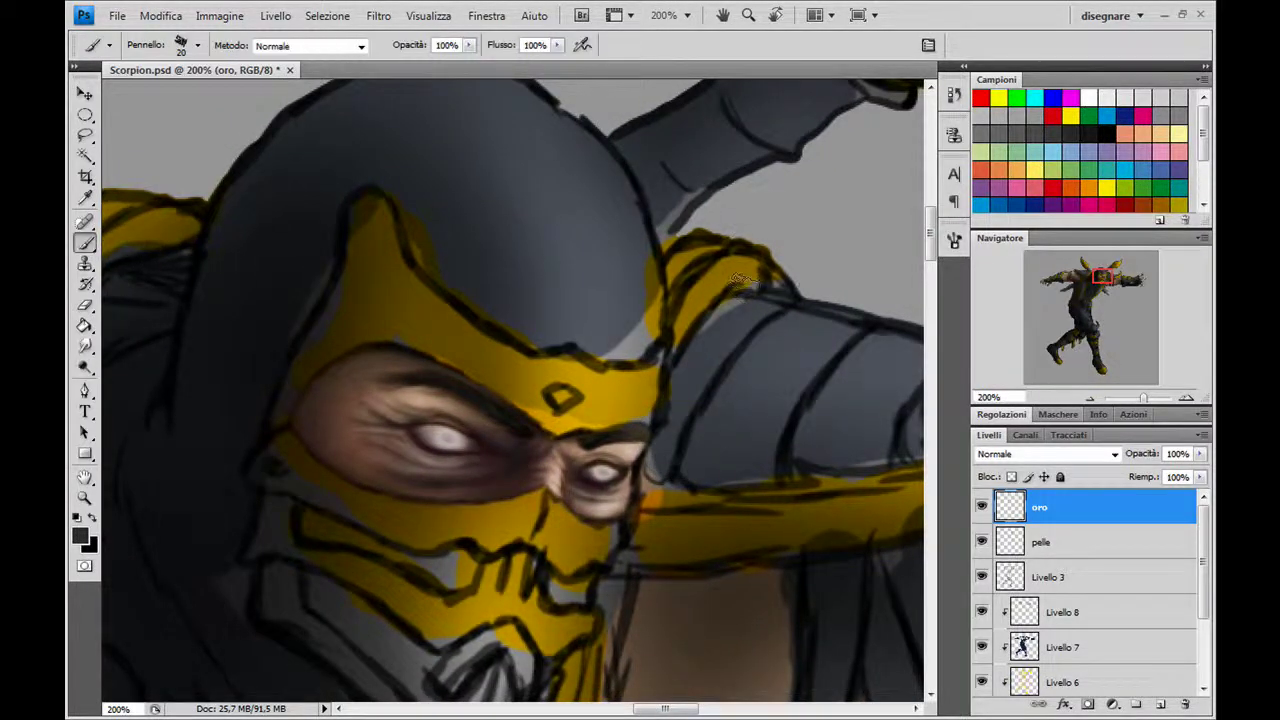
{"action": "left_click", "coordinate": [954, 240]}
{"action": "scroll", "coordinate": [905, 400], "scroll_direction": "down", "scroll_amount": 3}
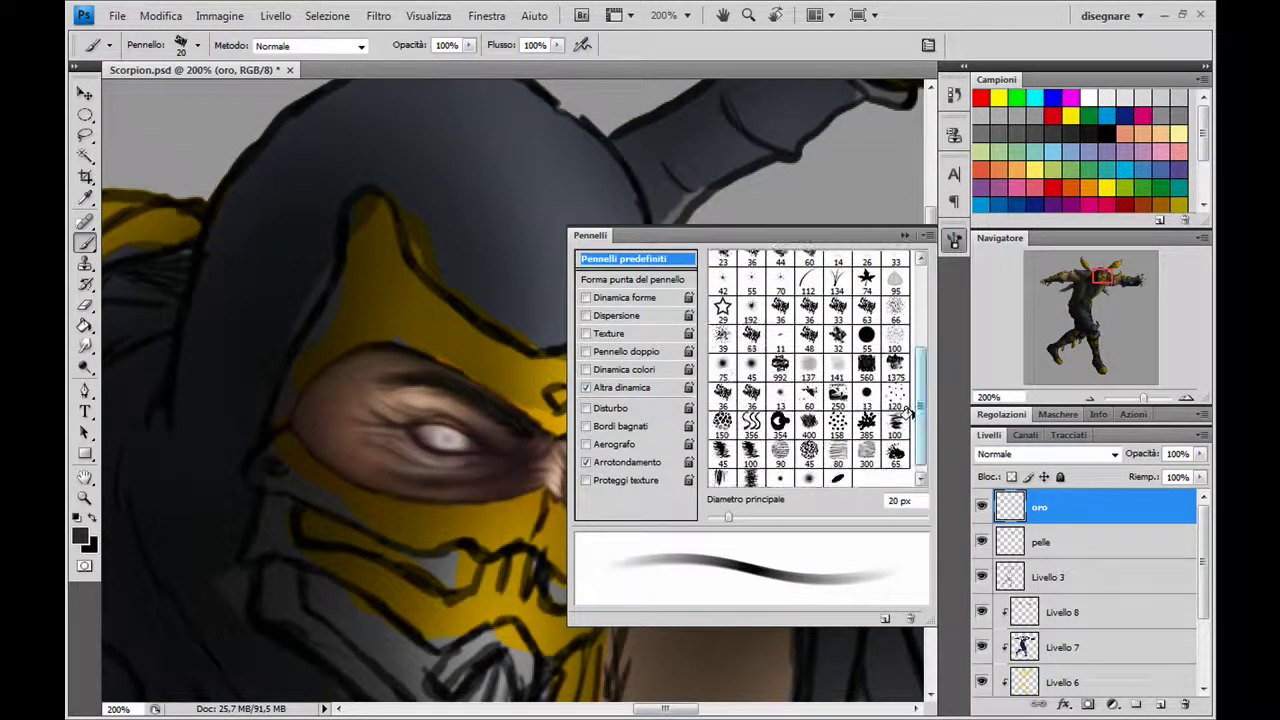
{"action": "left_click", "coordinate": [722, 393]}
{"action": "left_click", "coordinate": [904, 235]}
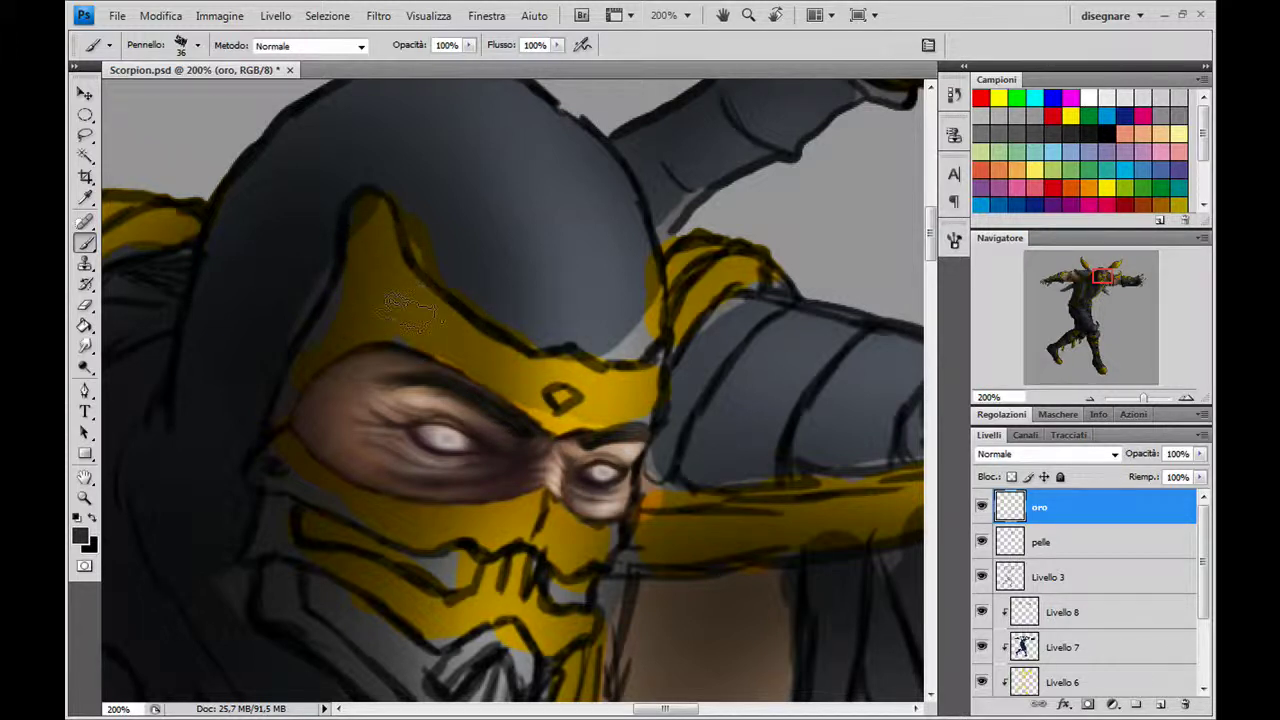
Shade the mask's upper-left and top edges with sampled dark brown using a 7-10 px brush.
{"action": "left_click", "coordinate": [408, 293], "text": "alt"}
{"action": "left_click", "coordinate": [345, 287], "text": "alt"}
{"action": "key", "text": "bracketleft"}
{"action": "key", "text": "bracketleft"}
{"action": "key", "text": "bracketleft"}
{"action": "left_click_drag", "start_coordinate": [352, 230], "coordinate": [350, 272]}
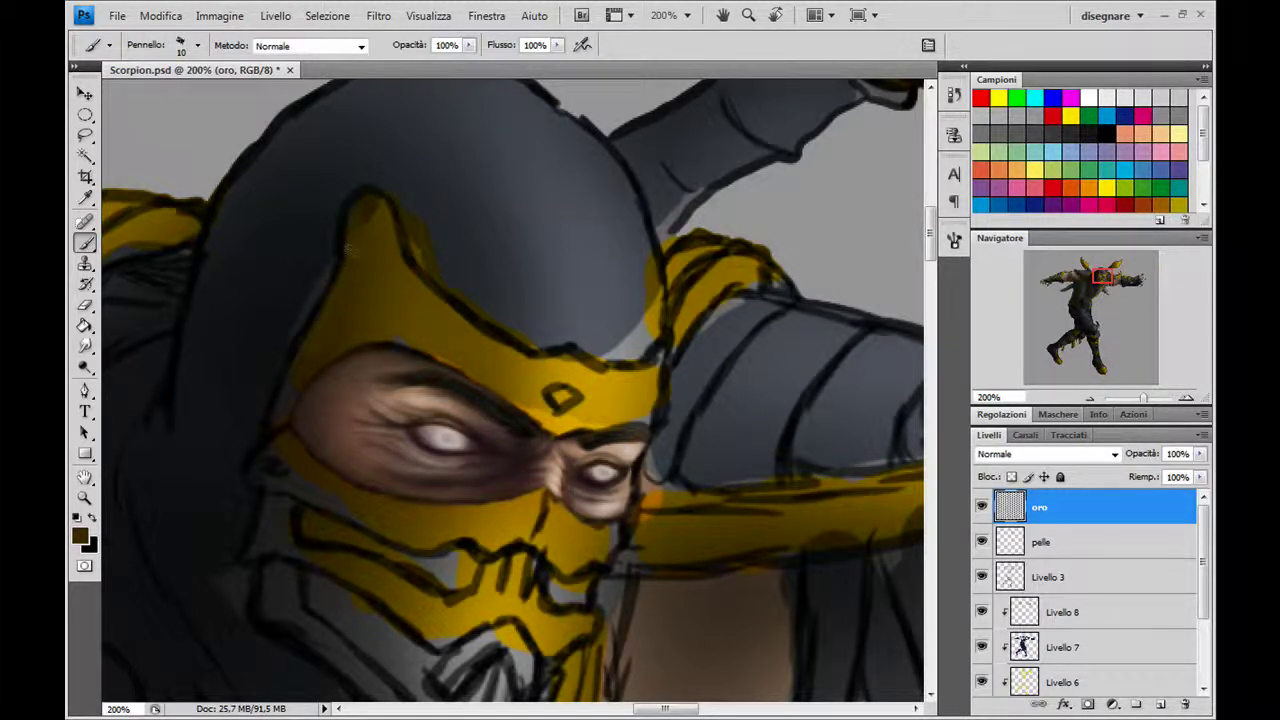
{"action": "left_click_drag", "start_coordinate": [364, 198], "coordinate": [380, 208]}
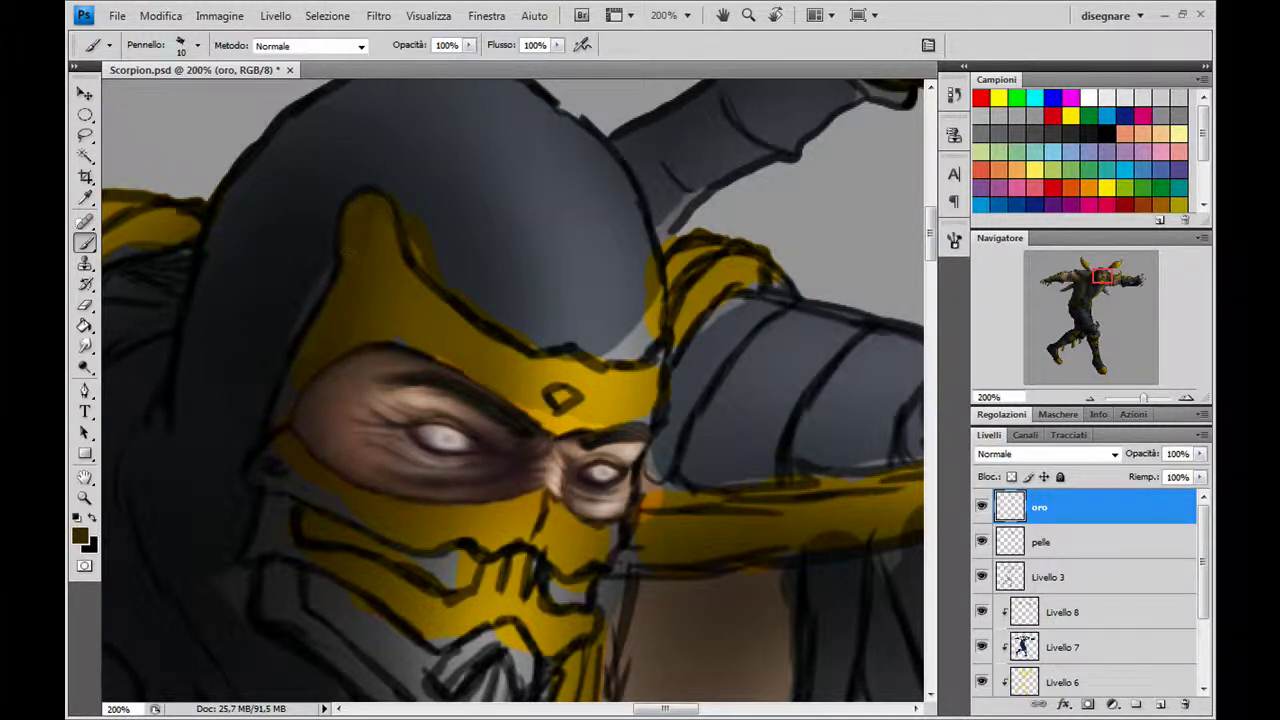
{"action": "key", "text": "bracketleft"}
{"action": "key", "text": "bracketleft"}
{"action": "key", "text": "bracketleft"}
{"action": "left_click_drag", "start_coordinate": [343, 250], "coordinate": [339, 277]}
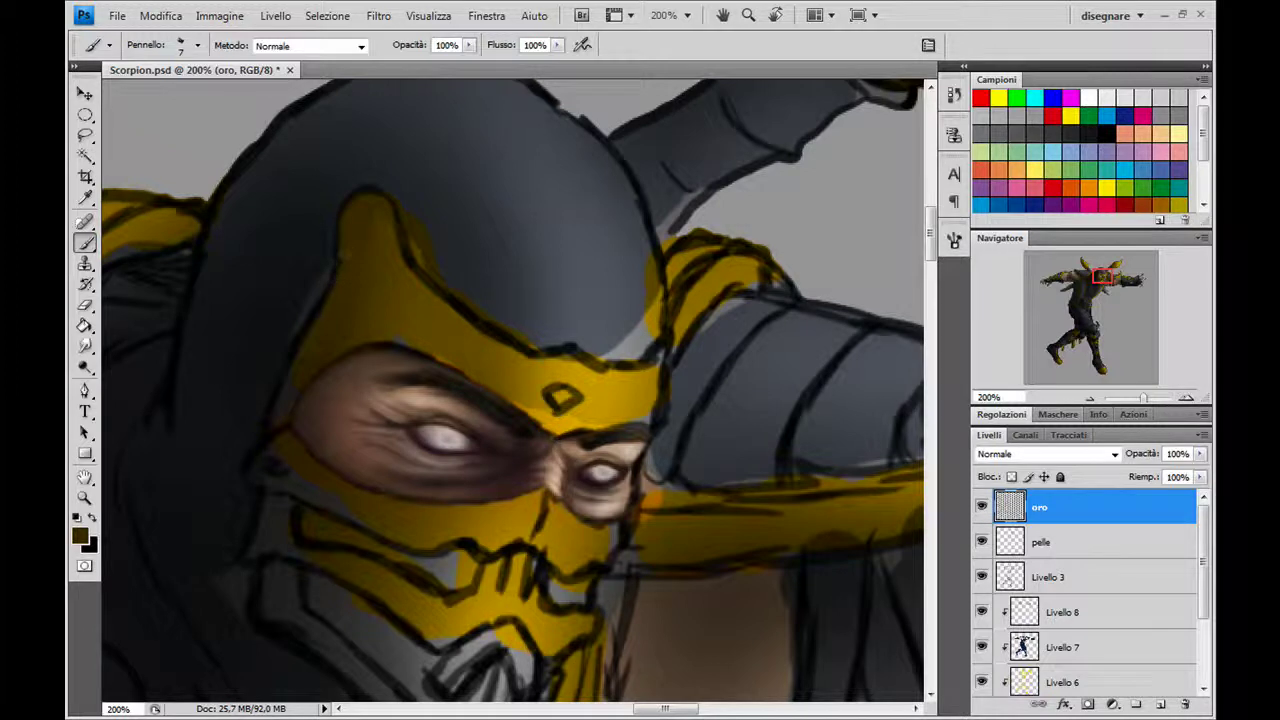
{"action": "key", "text": "bracketleft"}
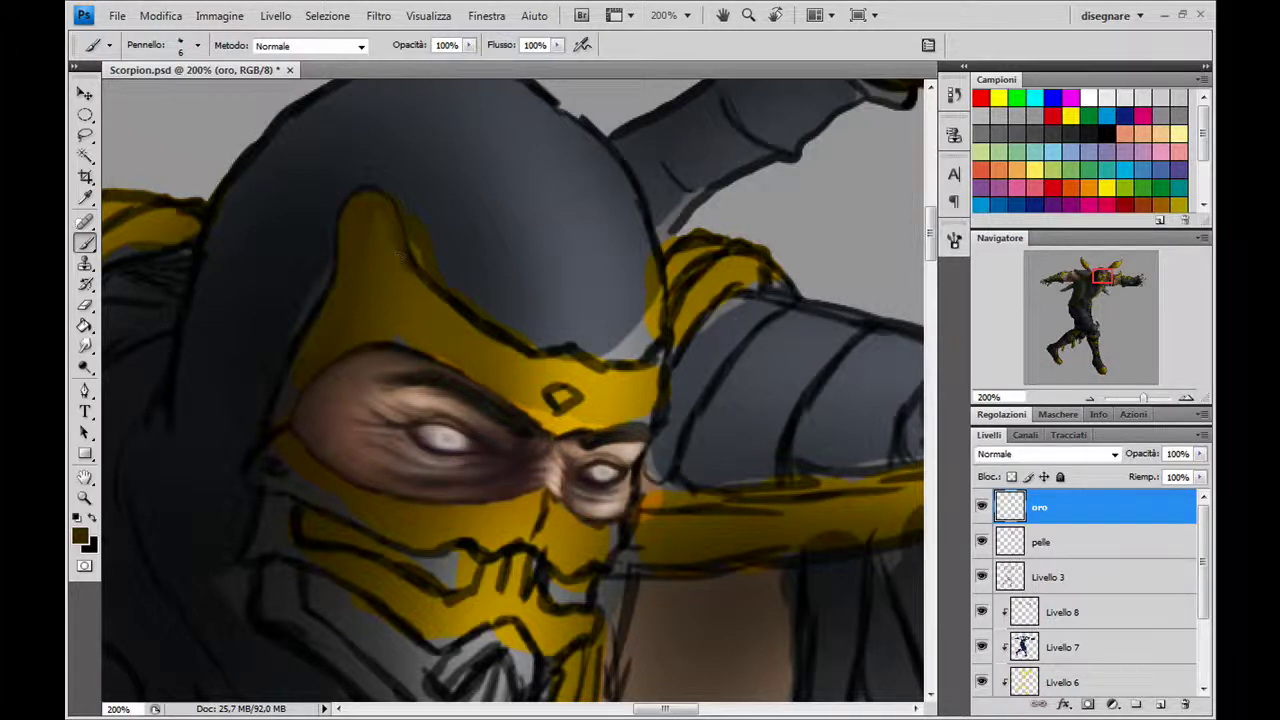
{"action": "key", "text": "bracketright"}
{"action": "key", "text": "bracketright"}
{"action": "key", "text": "bracketright"}
Lighten the forehead with sampled gold and fill the grey gap along the mask's top.
{"action": "left_click", "coordinate": [427, 287], "text": "alt"}
{"action": "mouse_move", "coordinate": [412, 276]}
{"action": "left_mouse_down"}
{"action": "mouse_move", "coordinate": [510, 344]}
{"action": "mouse_move", "coordinate": [456, 302]}
{"action": "left_mouse_up"}
{"action": "key", "text": "bracketright"}
{"action": "key", "text": "bracketright"}
{"action": "left_click", "coordinate": [506, 362], "text": "alt"}
{"action": "key", "text": "bracketleft"}
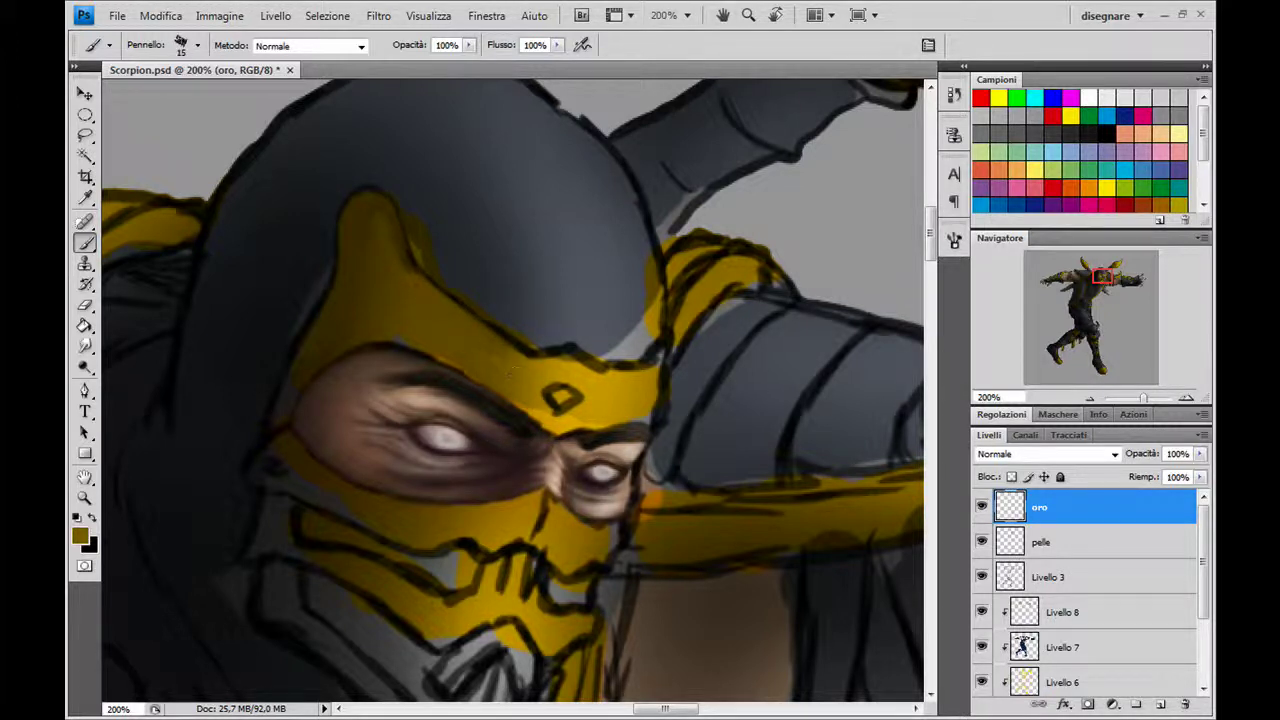
{"action": "left_click_drag", "start_coordinate": [497, 344], "coordinate": [553, 355]}
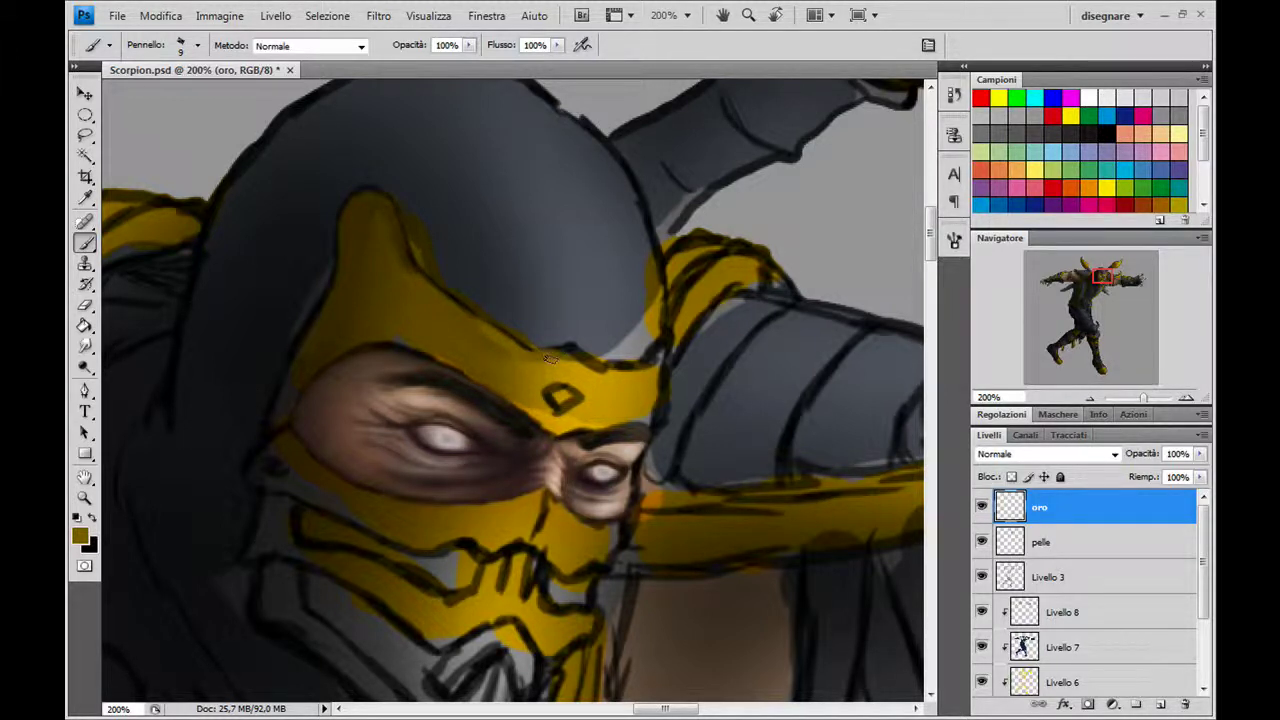
{"action": "left_click", "coordinate": [552, 365], "text": "alt"}
{"action": "mouse_move", "coordinate": [548, 362]}
{"action": "left_mouse_down"}
{"action": "mouse_move", "coordinate": [578, 355]}
{"action": "mouse_move", "coordinate": [625, 372]}
{"action": "mouse_move", "coordinate": [655, 360]}
{"action": "mouse_move", "coordinate": [668, 342]}
{"action": "mouse_move", "coordinate": [660, 325]}
{"action": "left_mouse_up"}
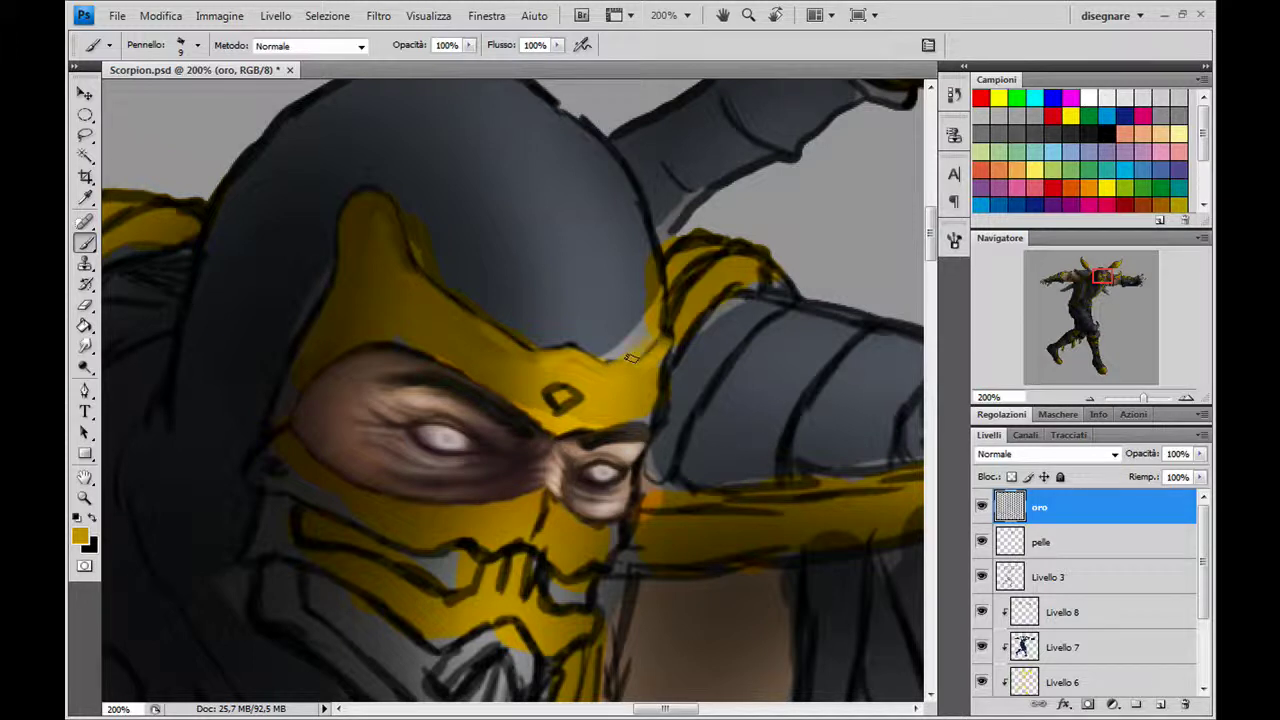
{"action": "left_click_drag", "start_coordinate": [632, 357], "coordinate": [634, 366]}
{"action": "key", "text": "bracketleft"}
{"action": "key", "text": "bracketleft"}
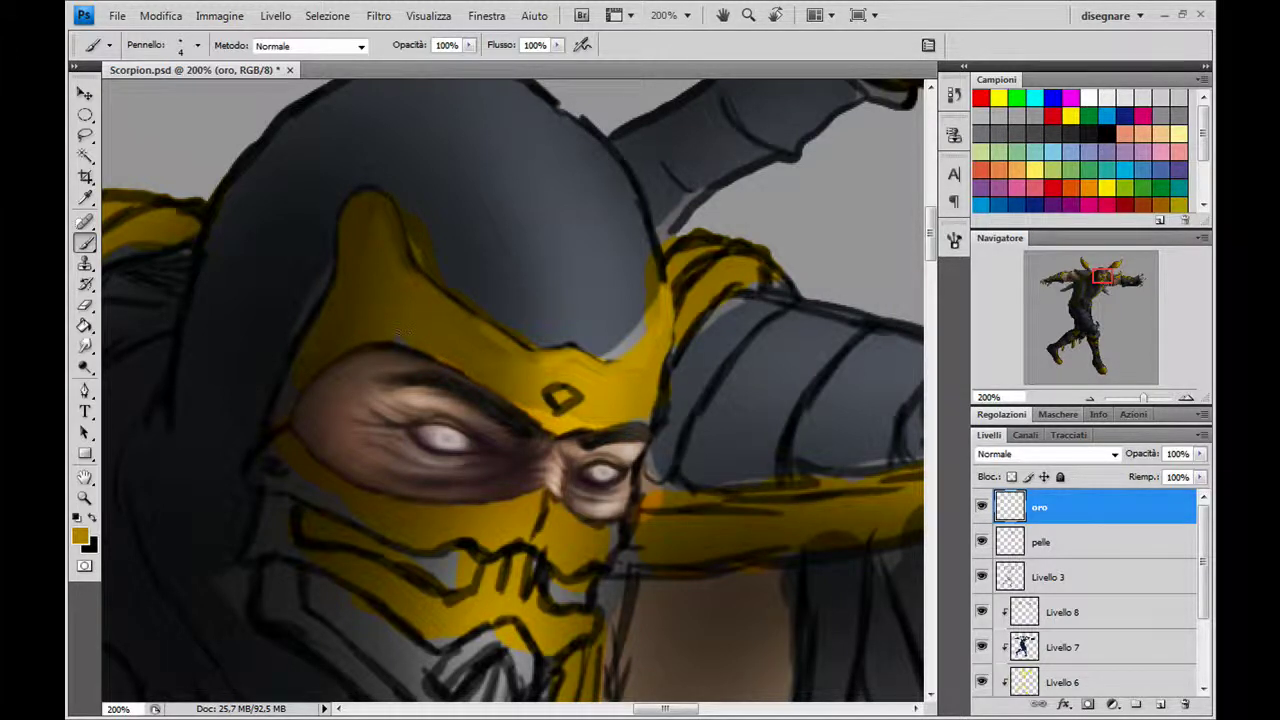
Paint darker brown and olive shading across the mask's forehead with a 10 px brush.
{"action": "left_click", "coordinate": [408, 340], "text": "alt"}
{"action": "left_click", "coordinate": [335, 313], "text": "alt"}
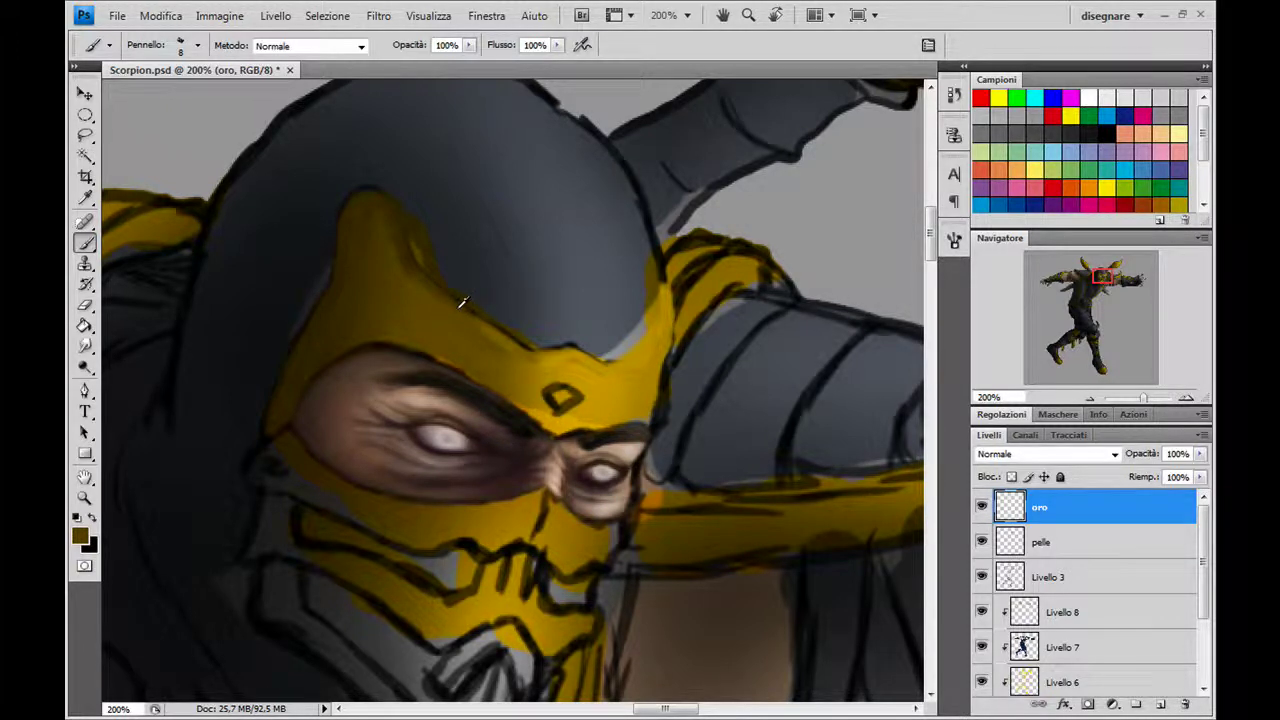
{"action": "left_click_drag", "start_coordinate": [470, 314], "coordinate": [500, 340]}
{"action": "left_click", "coordinate": [405, 250], "text": "alt"}
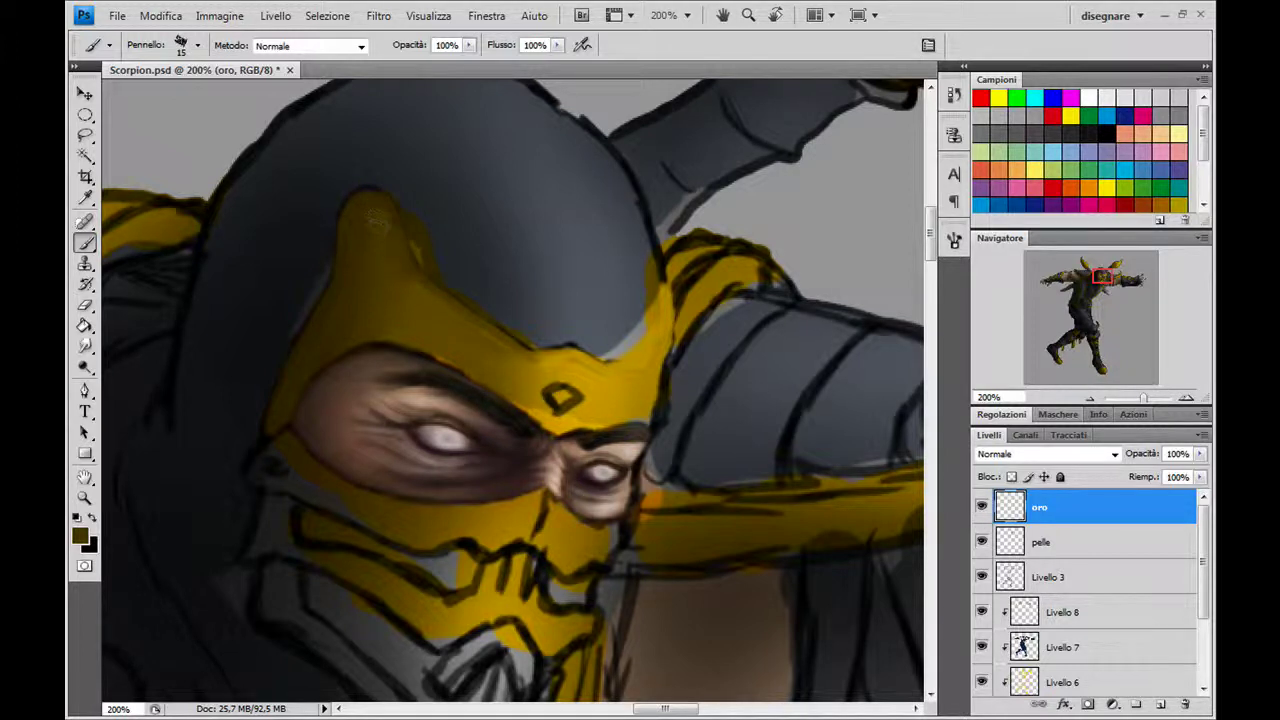
{"action": "left_click", "coordinate": [357, 247], "text": "alt"}
{"action": "left_click", "coordinate": [400, 320], "text": "alt"}
{"action": "left_click", "coordinate": [424, 297], "text": "alt"}
{"action": "key", "text": "bracketleft"}
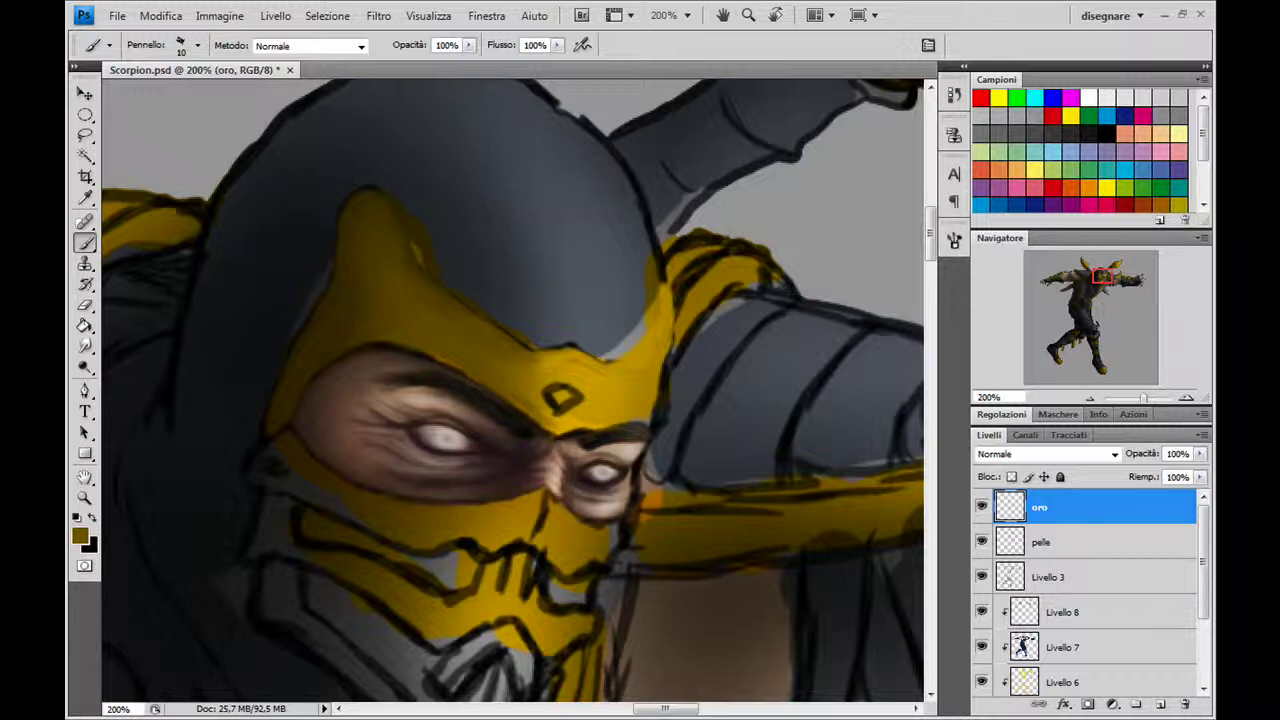
{"action": "left_click_drag", "start_coordinate": [480, 380], "coordinate": [407, 342]}
{"action": "left_click", "coordinate": [396, 333], "text": "alt"}
{"action": "key", "text": "bracketleft"}
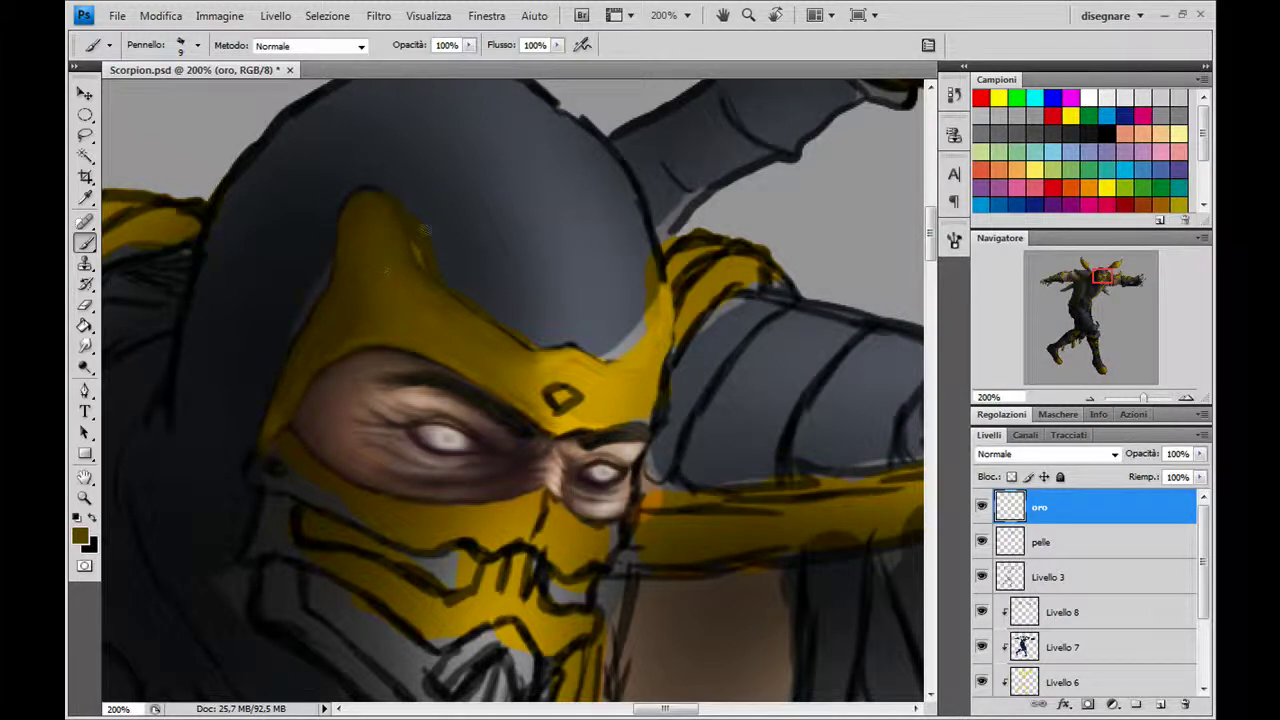
Fill the small grey gap with gold and extend ochre over the hood edge.
{"action": "left_click", "coordinate": [585, 366], "text": "alt"}
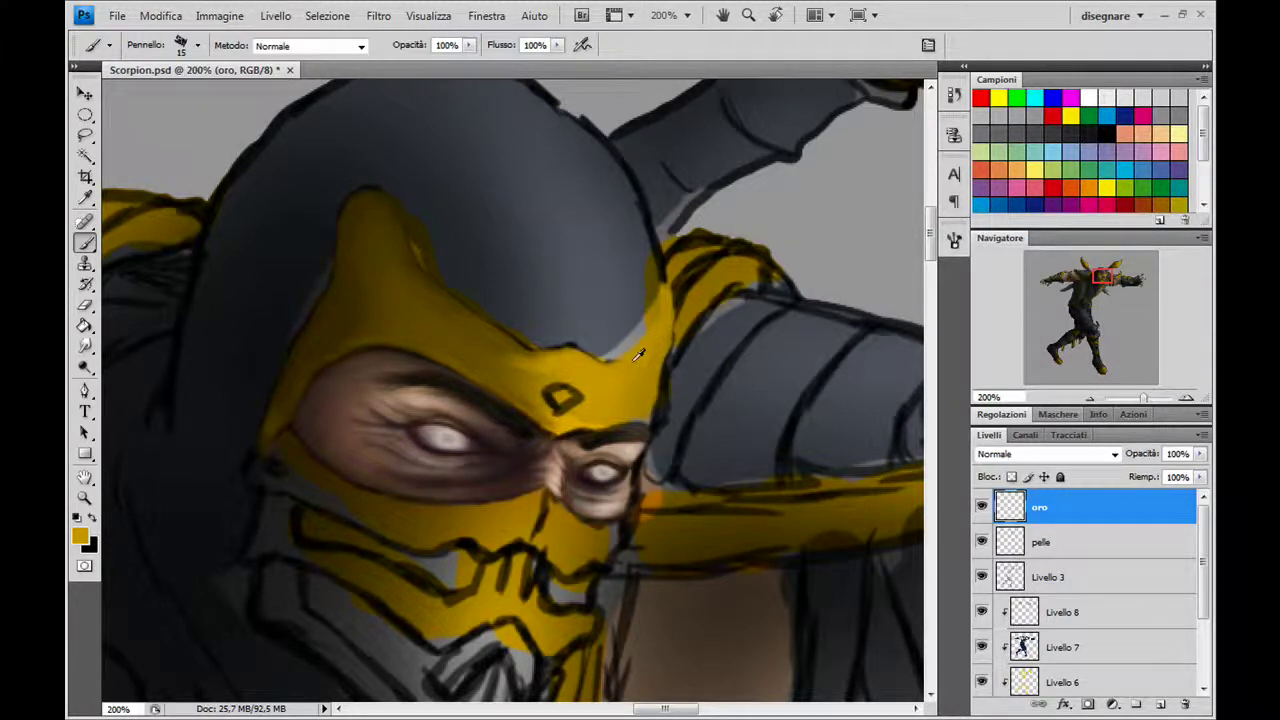
{"action": "key", "text": "bracketleft"}
{"action": "key", "text": "bracketleft"}
{"action": "key", "text": "bracketleft"}
{"action": "left_click_drag", "start_coordinate": [580, 358], "coordinate": [572, 350]}
{"action": "left_click", "coordinate": [540, 348], "text": "alt"}
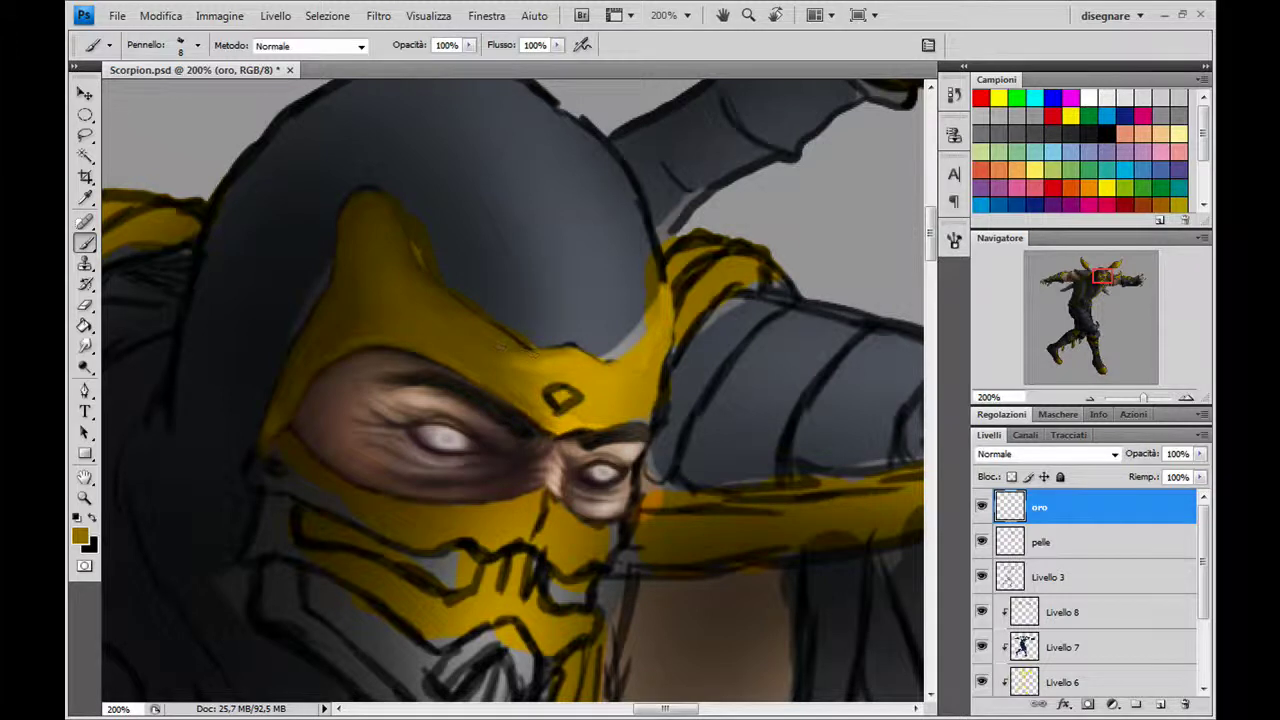
{"action": "left_click_drag", "start_coordinate": [530, 350], "coordinate": [502, 330]}
{"action": "left_click", "coordinate": [489, 318], "text": "alt"}
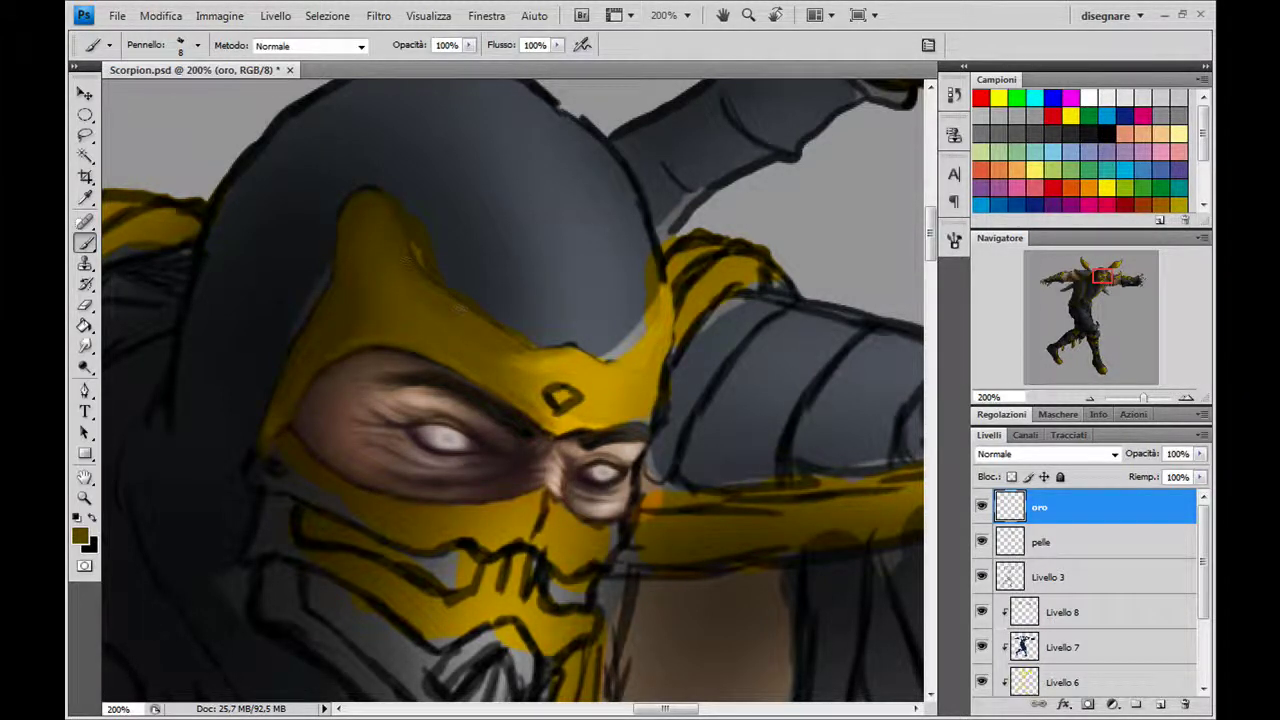
Draw a thin 3 px black line along the mask edge and retouch yellow around the forehead gem.
{"action": "left_click", "coordinate": [300, 335], "text": "alt"}
{"action": "key", "text": "bracketleft"}
{"action": "key", "text": "bracketleft"}
{"action": "key", "text": "bracketleft"}
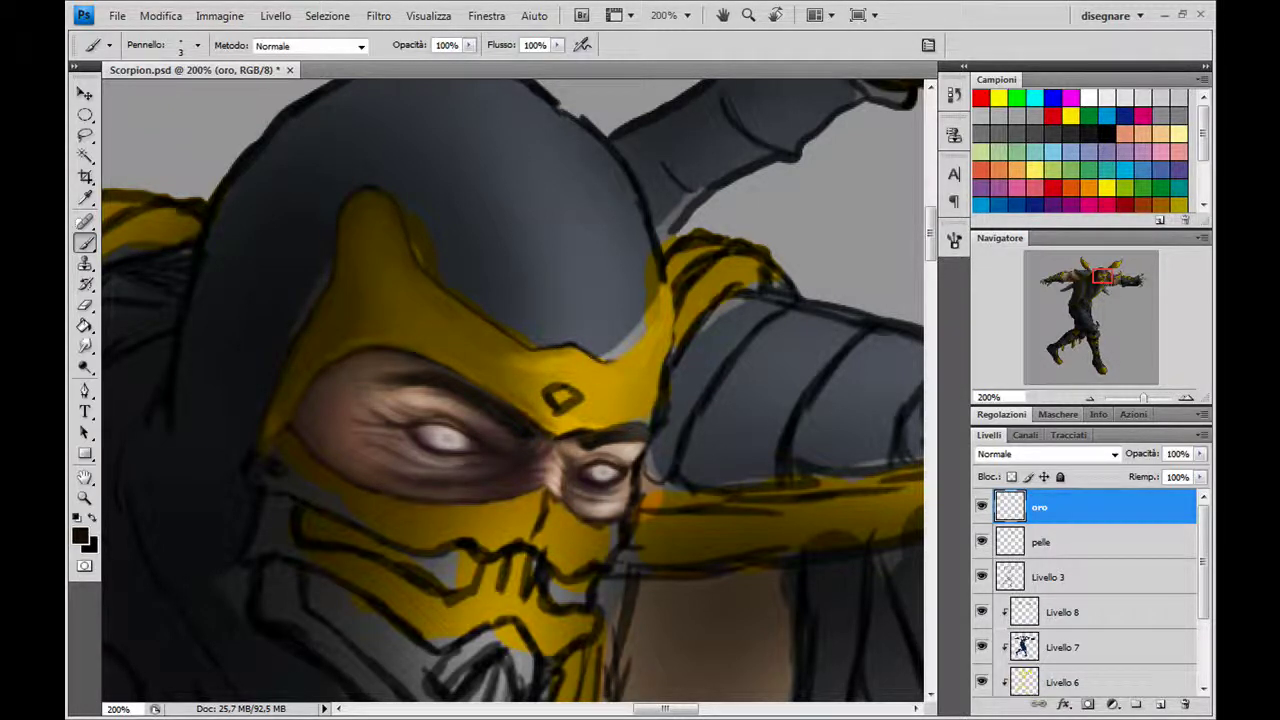
{"action": "left_click_drag", "start_coordinate": [619, 357], "coordinate": [660, 284]}
{"action": "left_click", "coordinate": [573, 420], "text": "alt"}
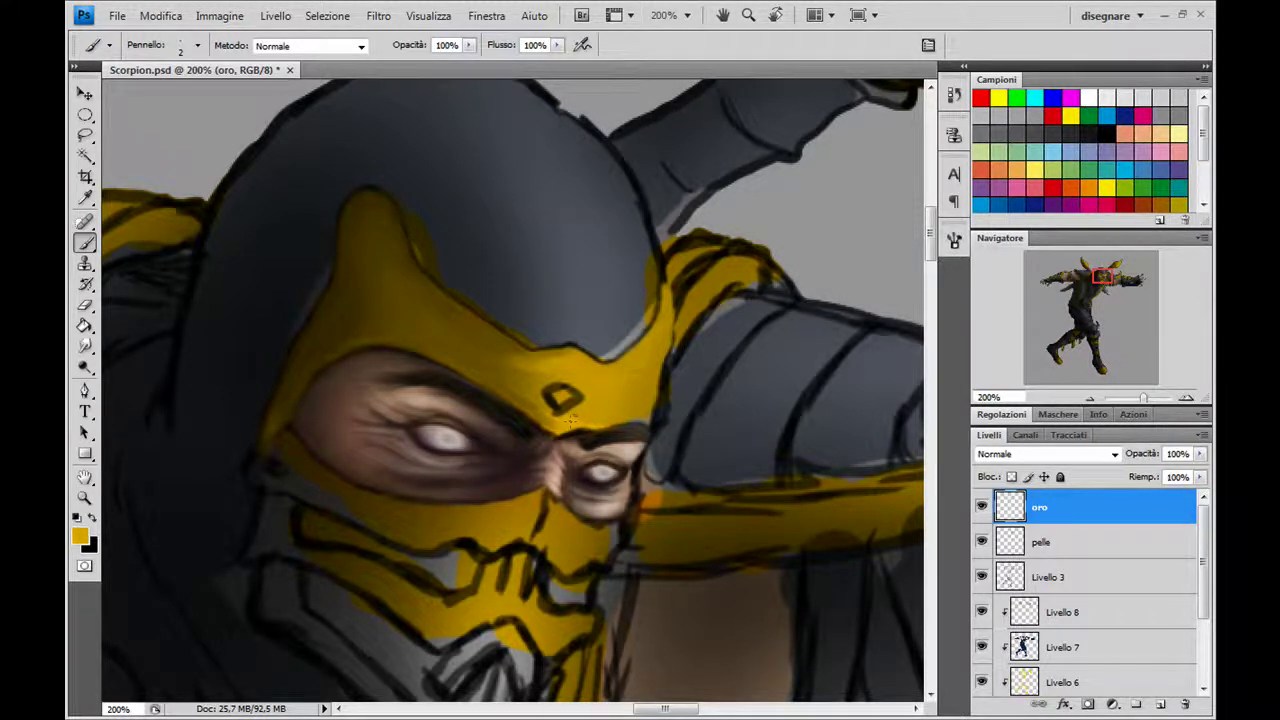
{"action": "mouse_move", "coordinate": [572, 412]}
{"action": "left_mouse_down"}
{"action": "mouse_move", "coordinate": [568, 390]}
{"action": "mouse_move", "coordinate": [548, 384]}
{"action": "mouse_move", "coordinate": [542, 398]}
{"action": "left_mouse_up"}
Sample gold shades and brow-line black from the forehead, resizing the brush for fine work.
{"action": "left_click", "coordinate": [545, 396], "text": "alt"}
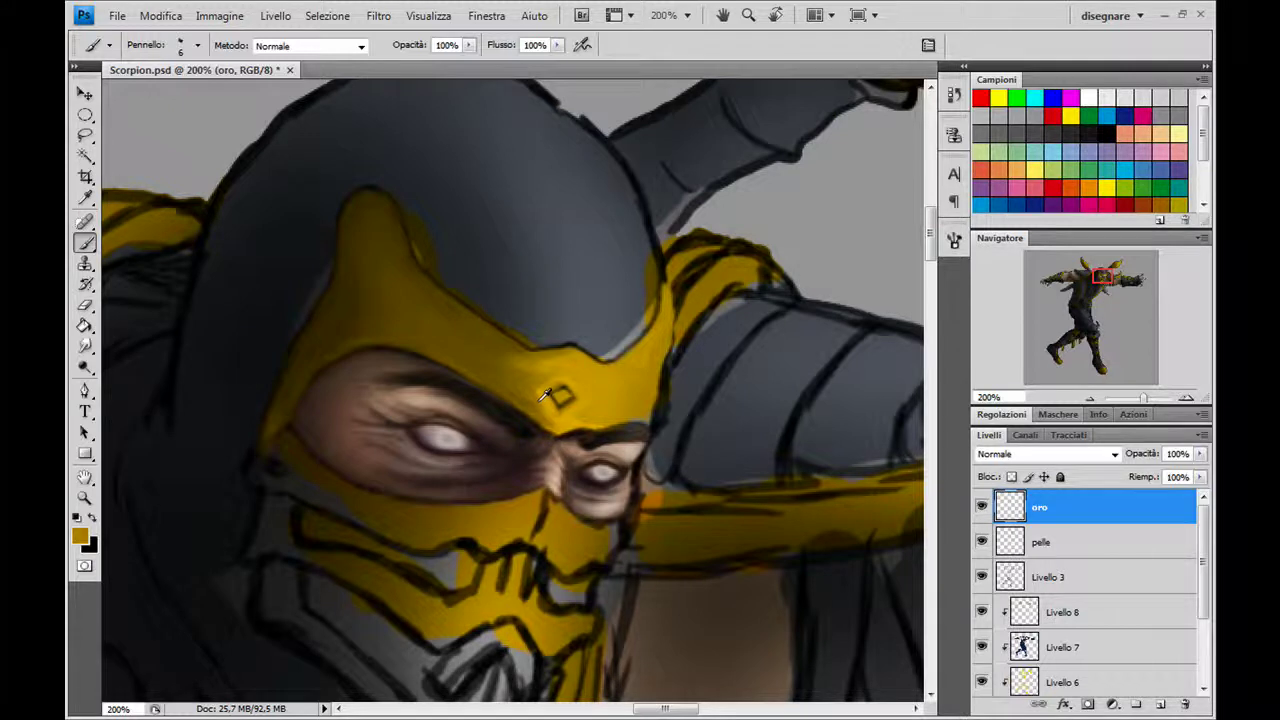
{"action": "key", "text": "bracketright"}
{"action": "key", "text": "bracketright"}
{"action": "key", "text": "bracketright"}
{"action": "key", "text": "bracketright"}
{"action": "key", "text": "bracketright"}
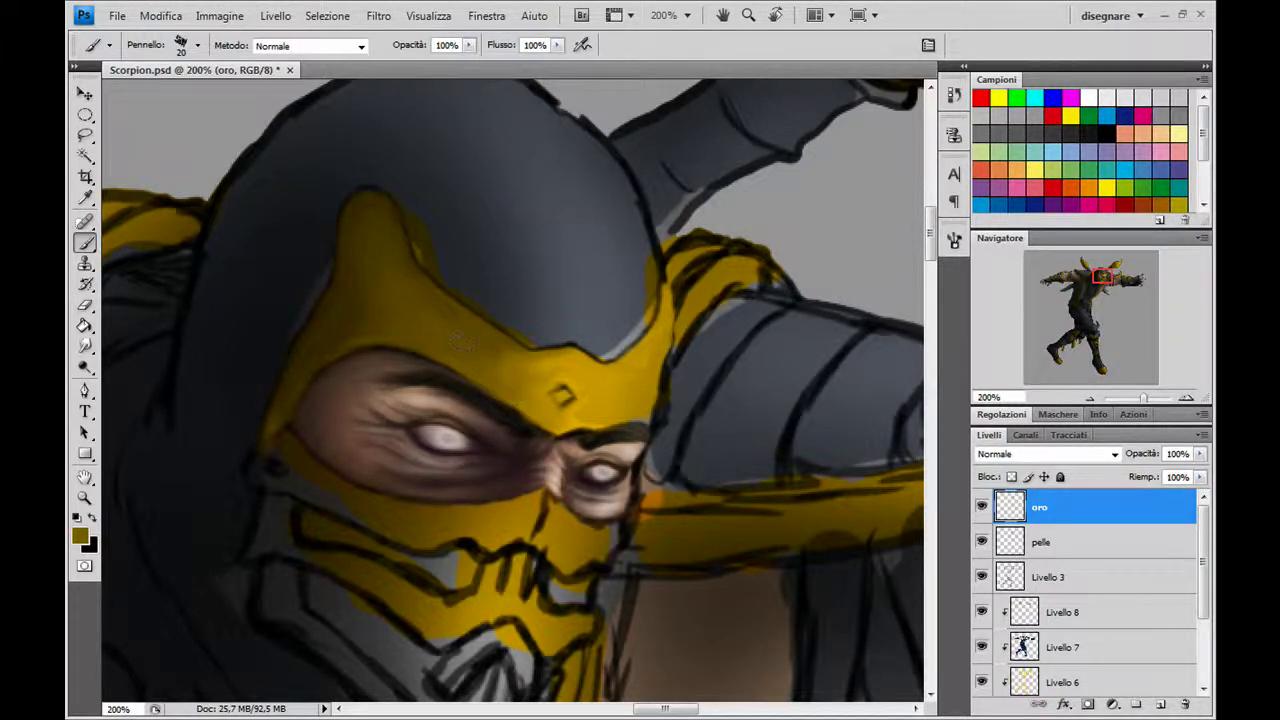
{"action": "left_click", "coordinate": [463, 358], "text": "alt"}
{"action": "left_click", "coordinate": [362, 325], "text": "alt"}
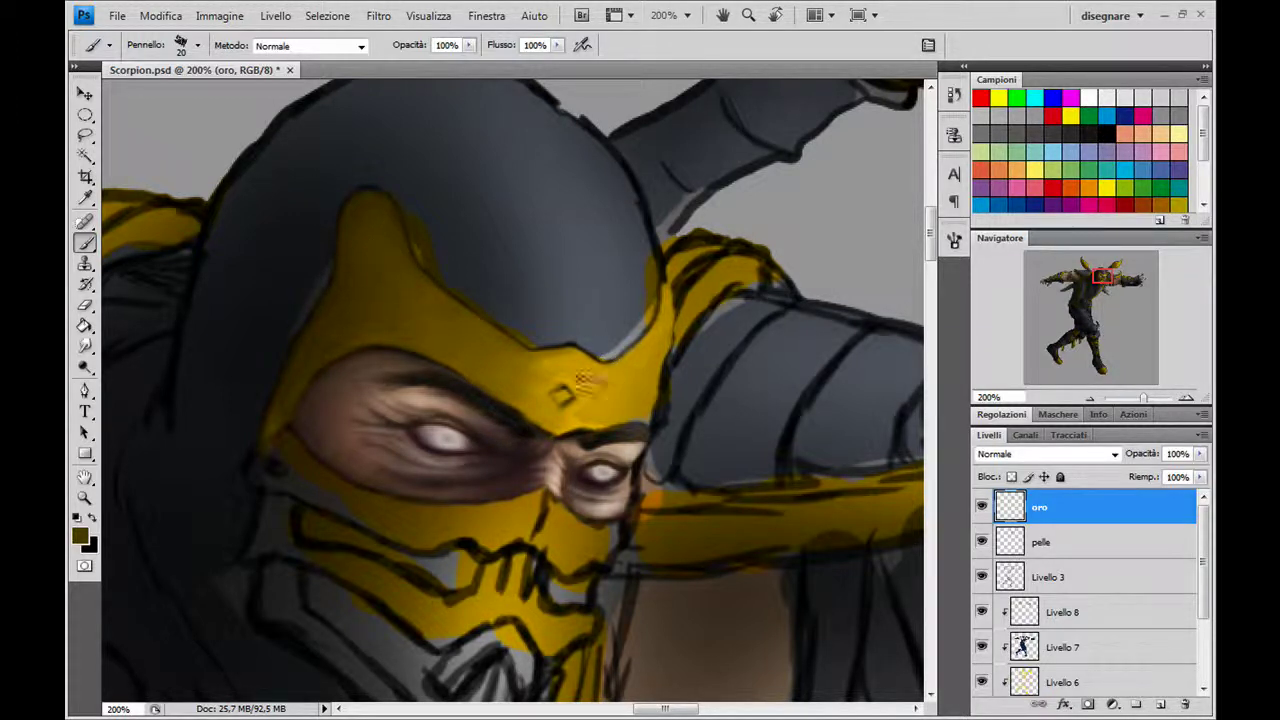
{"action": "left_click", "coordinate": [585, 420], "text": "alt"}
{"action": "key", "text": "bracketleft"}
{"action": "key", "text": "bracketleft"}
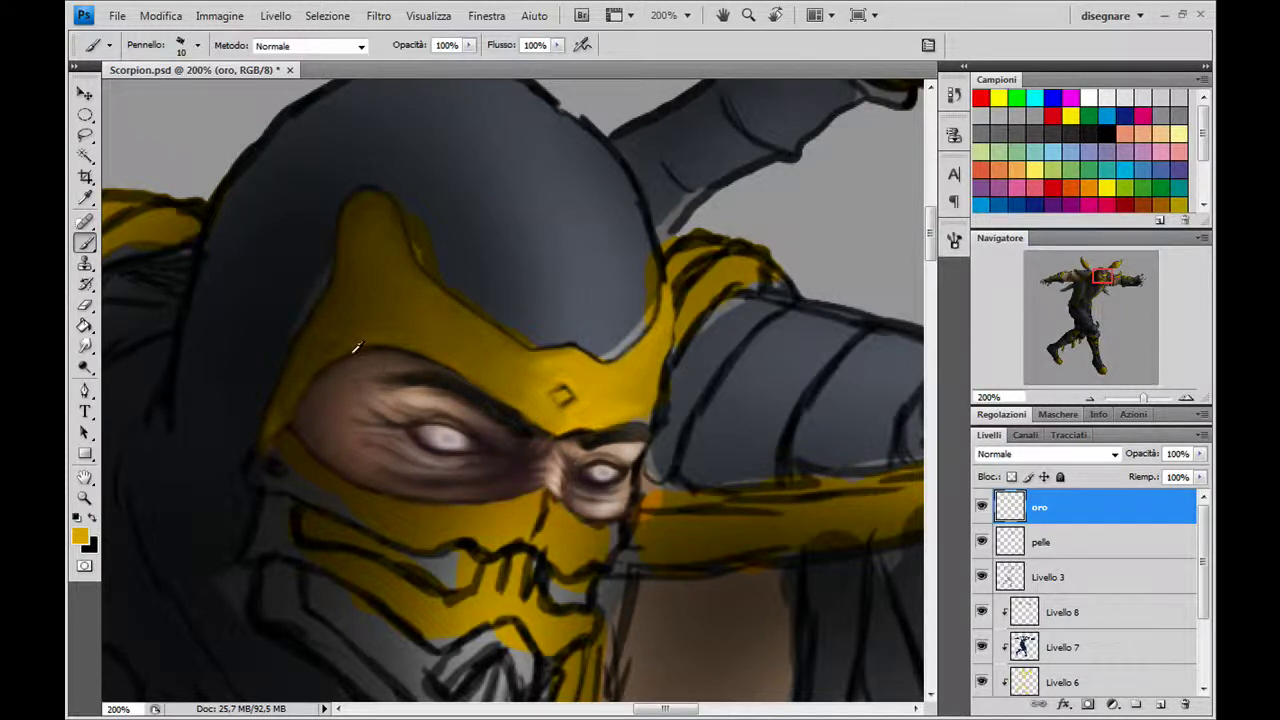
{"action": "left_click", "coordinate": [405, 345], "text": "alt"}
{"action": "key", "text": "bracketleft"}
{"action": "key", "text": "bracketleft"}
{"action": "key", "text": "bracketleft"}
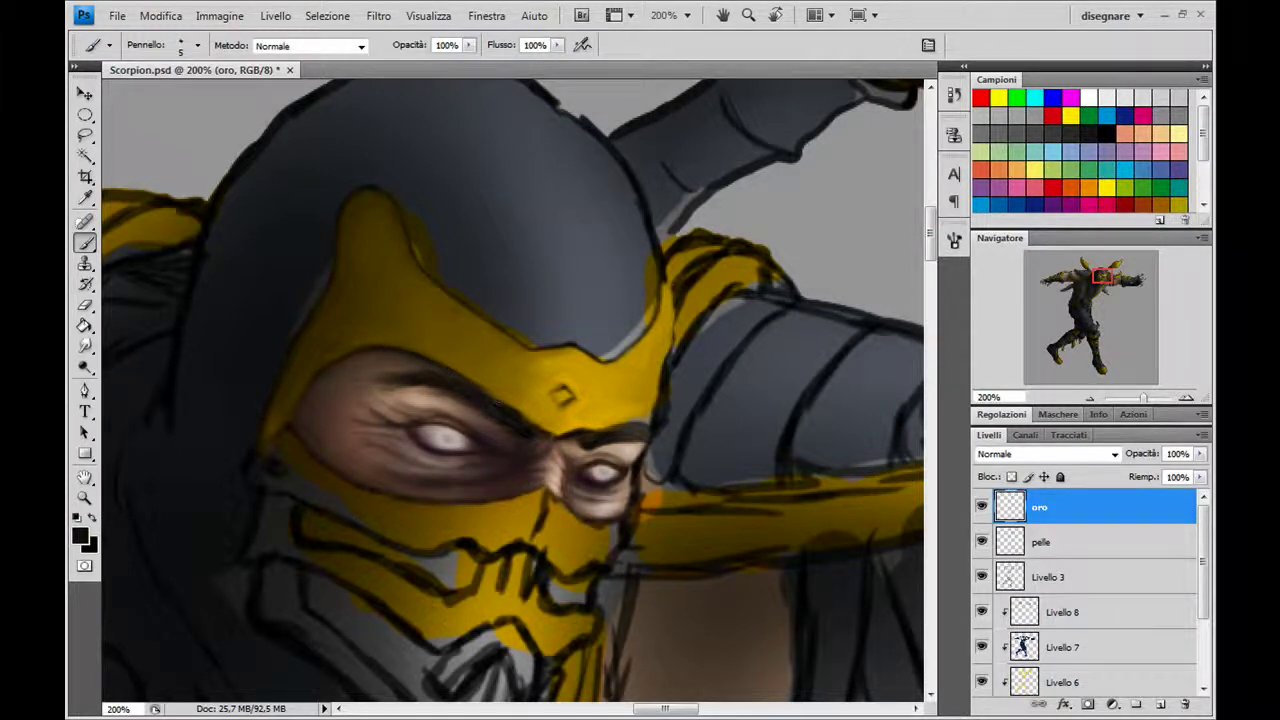
Darken the brow line above both eyes with black strokes.
{"action": "left_click_drag", "start_coordinate": [462, 374], "coordinate": [552, 432]}
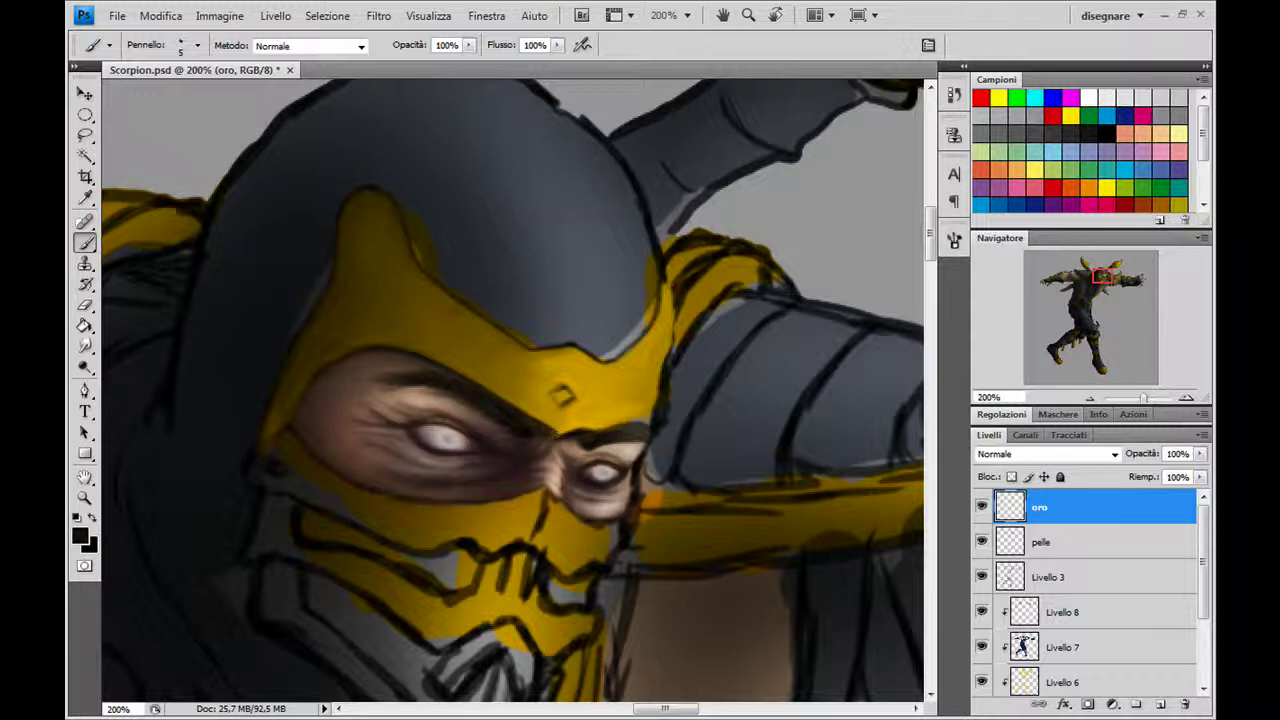
{"action": "left_click_drag", "start_coordinate": [554, 438], "coordinate": [655, 408]}
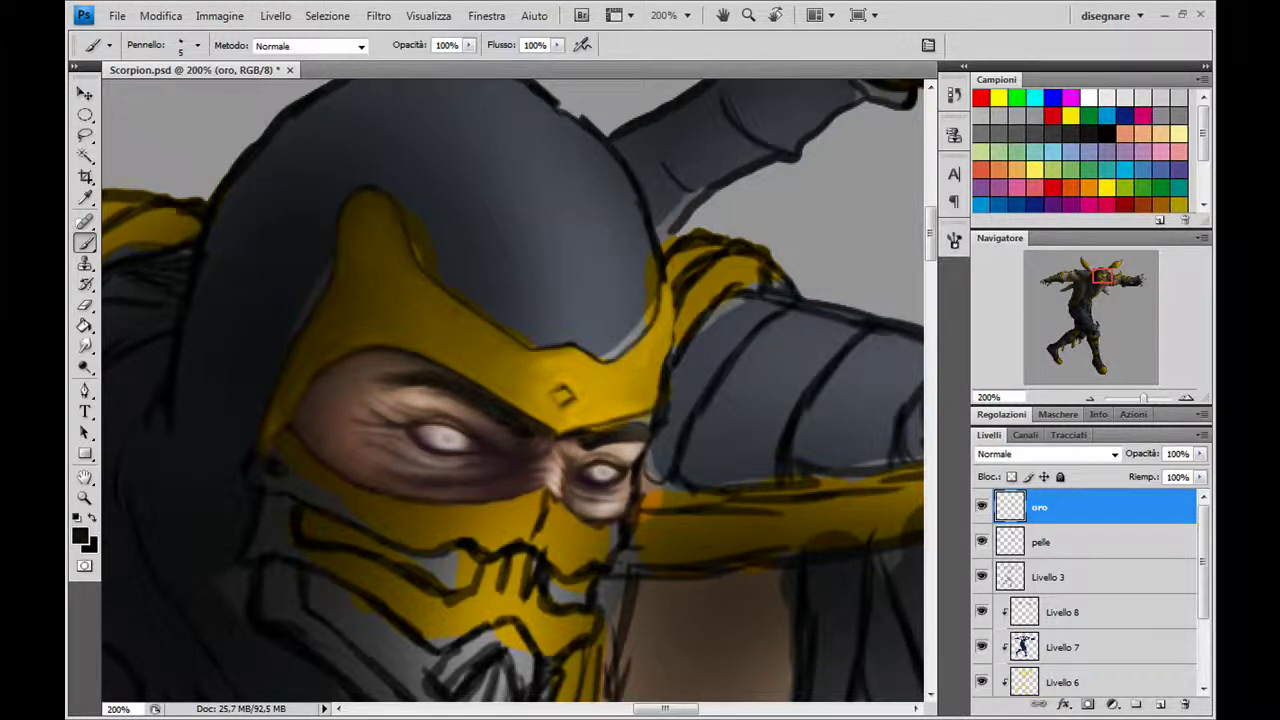
{"action": "key", "text": "bracketleft"}
Retouch the mask around the brow with sampled dark olive and gold shades.
{"action": "left_click", "coordinate": [280, 424], "text": "alt"}
{"action": "left_click", "coordinate": [576, 418], "text": "alt"}
{"action": "left_click", "coordinate": [552, 354], "text": "alt"}
{"action": "key", "text": "bracketright"}
{"action": "key", "text": "bracketright"}
{"action": "left_click", "coordinate": [646, 358], "text": "alt"}
{"action": "key", "text": "bracketright"}
{"action": "key", "text": "bracketleft"}
{"action": "key", "text": "bracketleft"}
{"action": "key", "text": "bracketleft"}
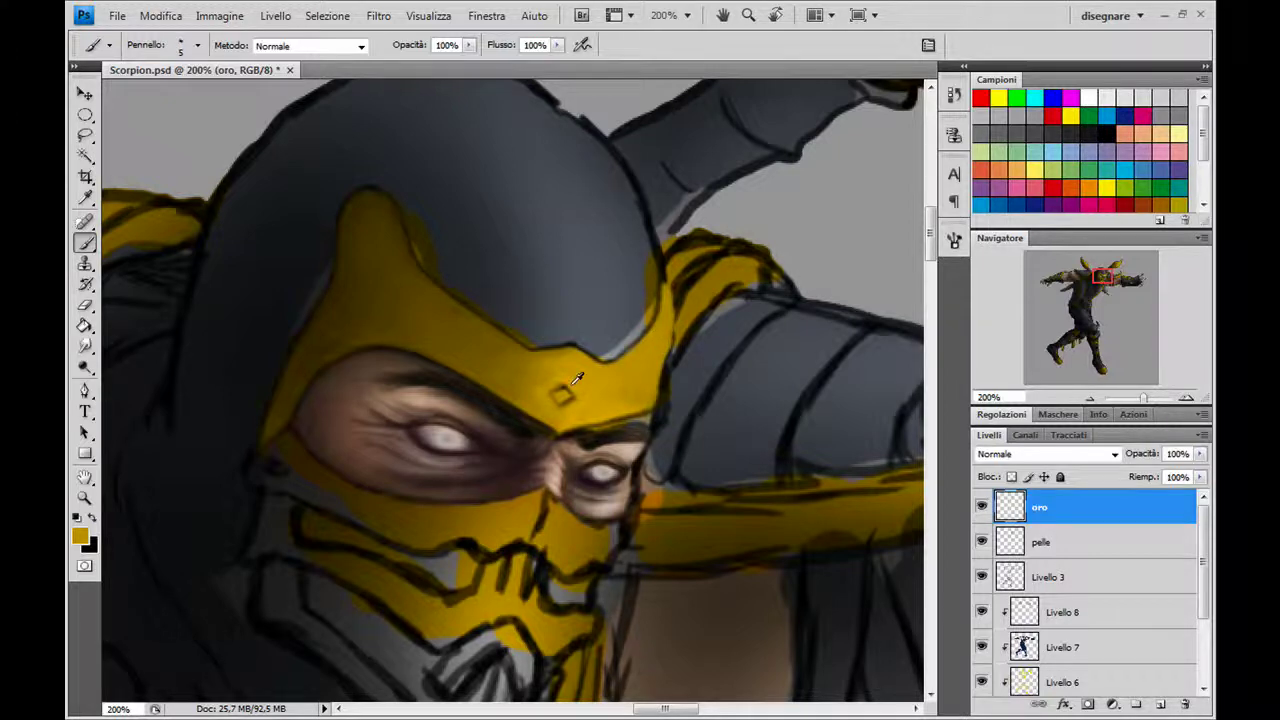
{"action": "left_click", "coordinate": [578, 379], "text": "alt"}
Set the foreground colour to a lighter yellow near f1de58 in the Color Picker.
{"action": "left_click", "coordinate": [80, 537]}
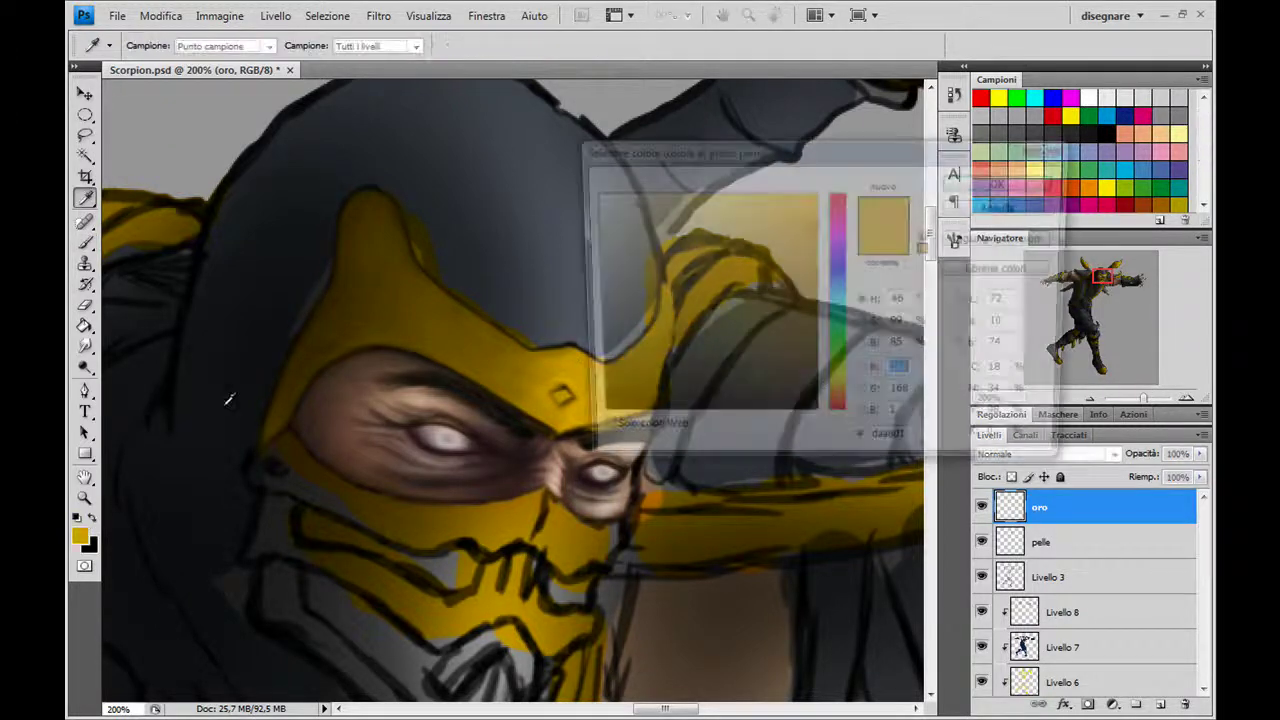
{"action": "left_click", "coordinate": [763, 212]}
{"action": "left_click_drag", "start_coordinate": [763, 212], "coordinate": [733, 204]}
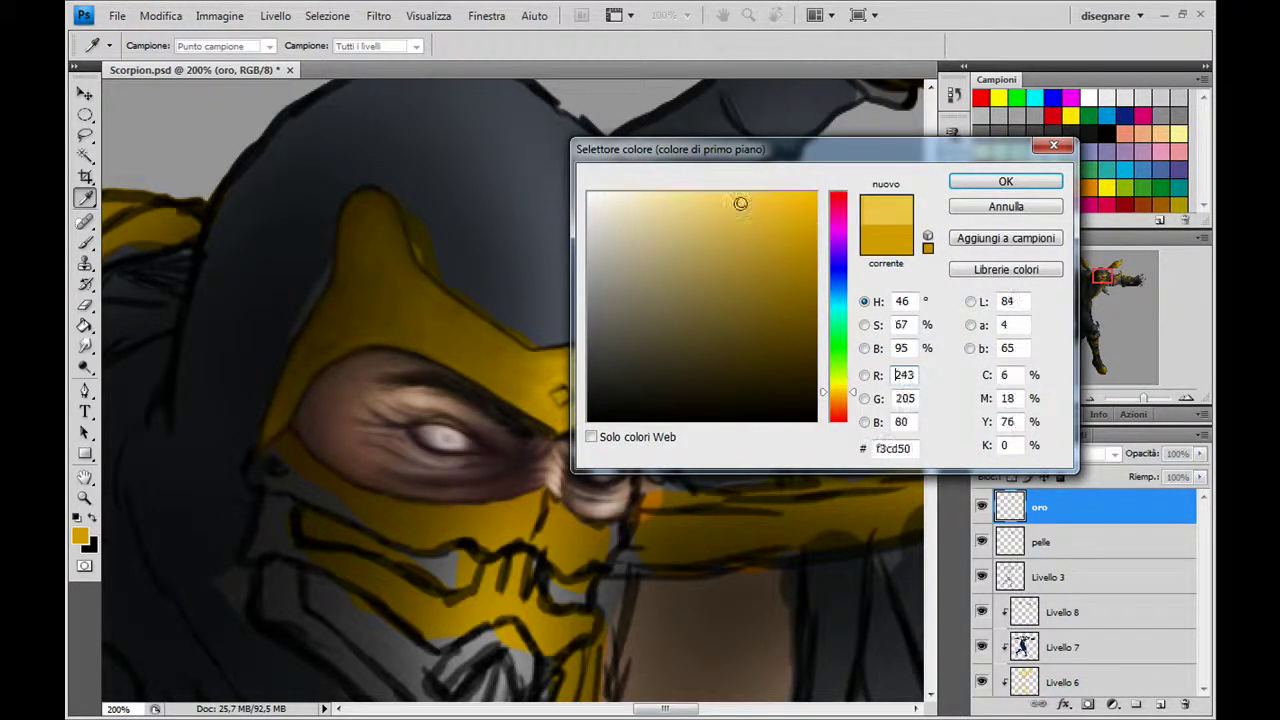
{"action": "left_click_drag", "start_coordinate": [838, 396], "coordinate": [838, 380]}
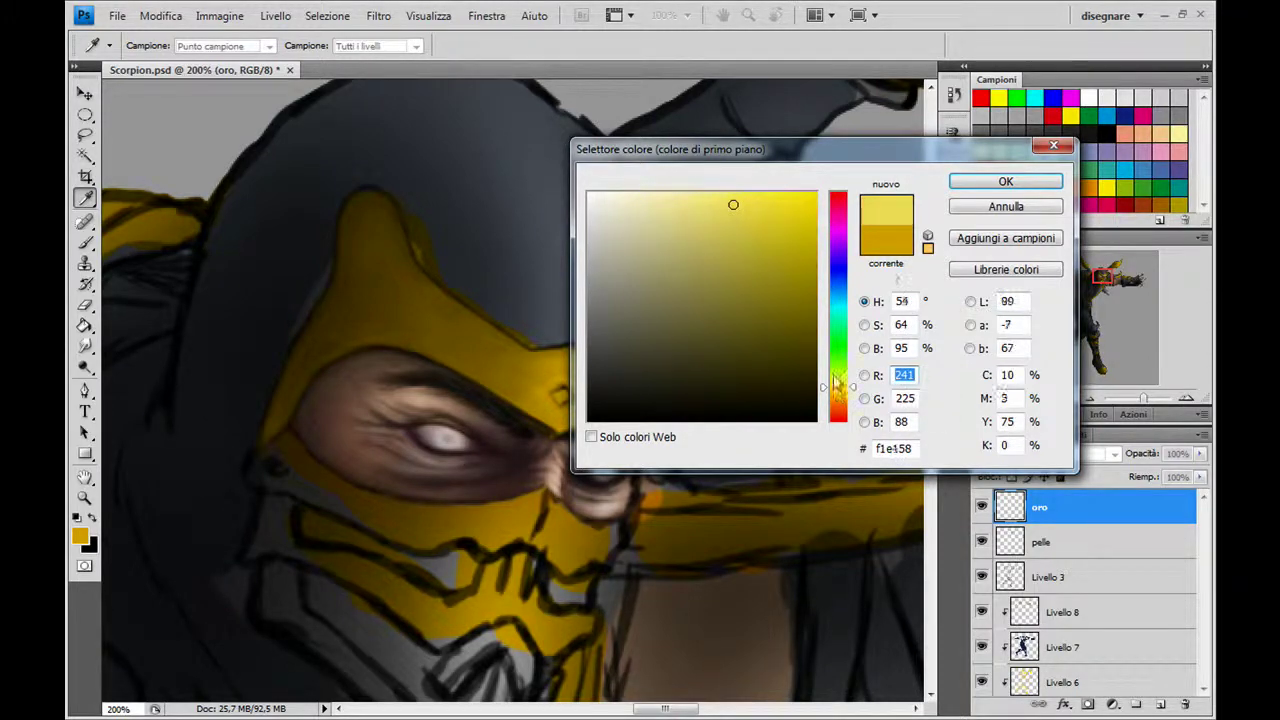
{"action": "left_click", "coordinate": [1005, 181]}
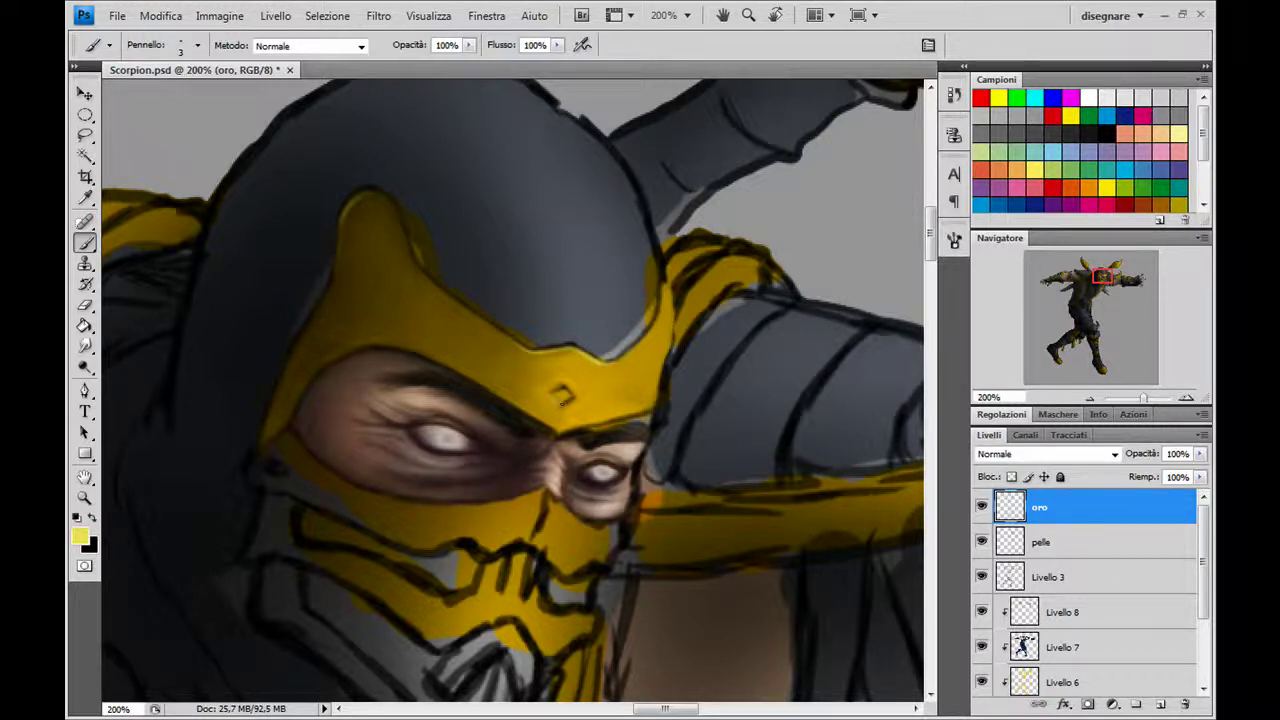
Save Scorpion.psd, then paint light yellow highlights on the helmet's gold edges and near the brow diamond.
{"action": "key", "text": "ctrl+s"}
{"action": "left_click_drag", "start_coordinate": [393, 204], "coordinate": [408, 254]}
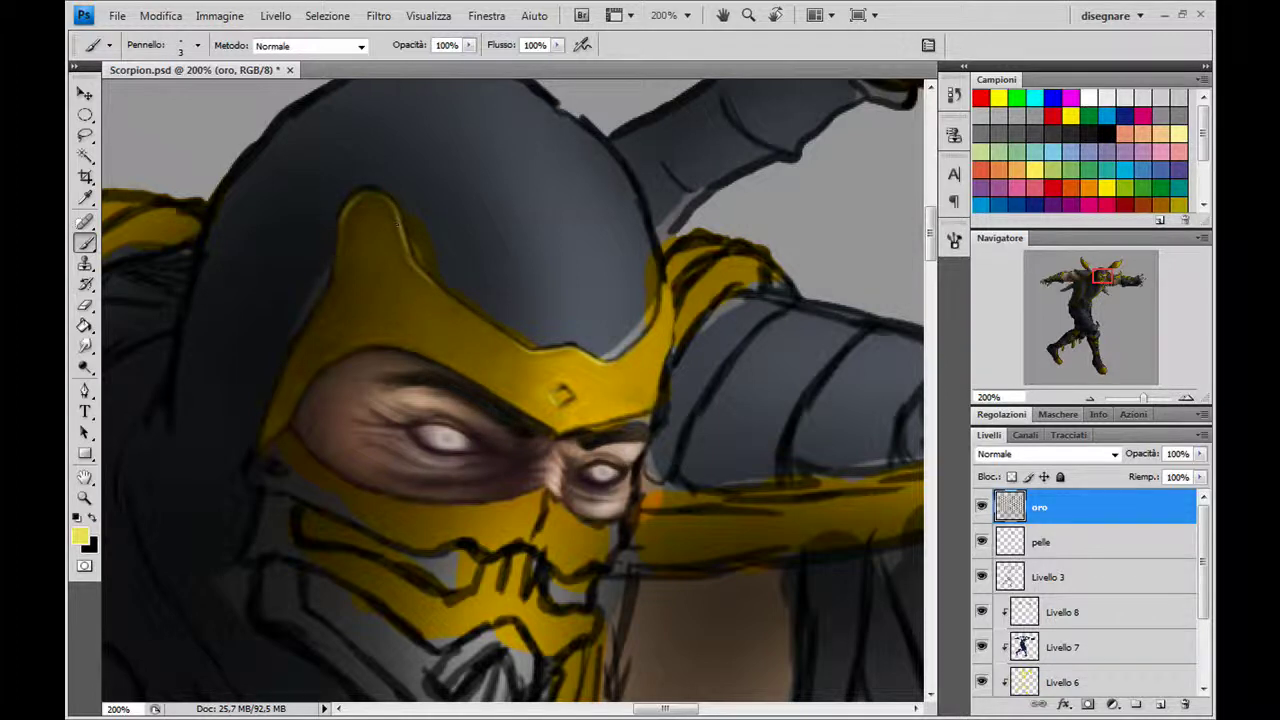
{"action": "left_click_drag", "start_coordinate": [405, 247], "coordinate": [412, 263]}
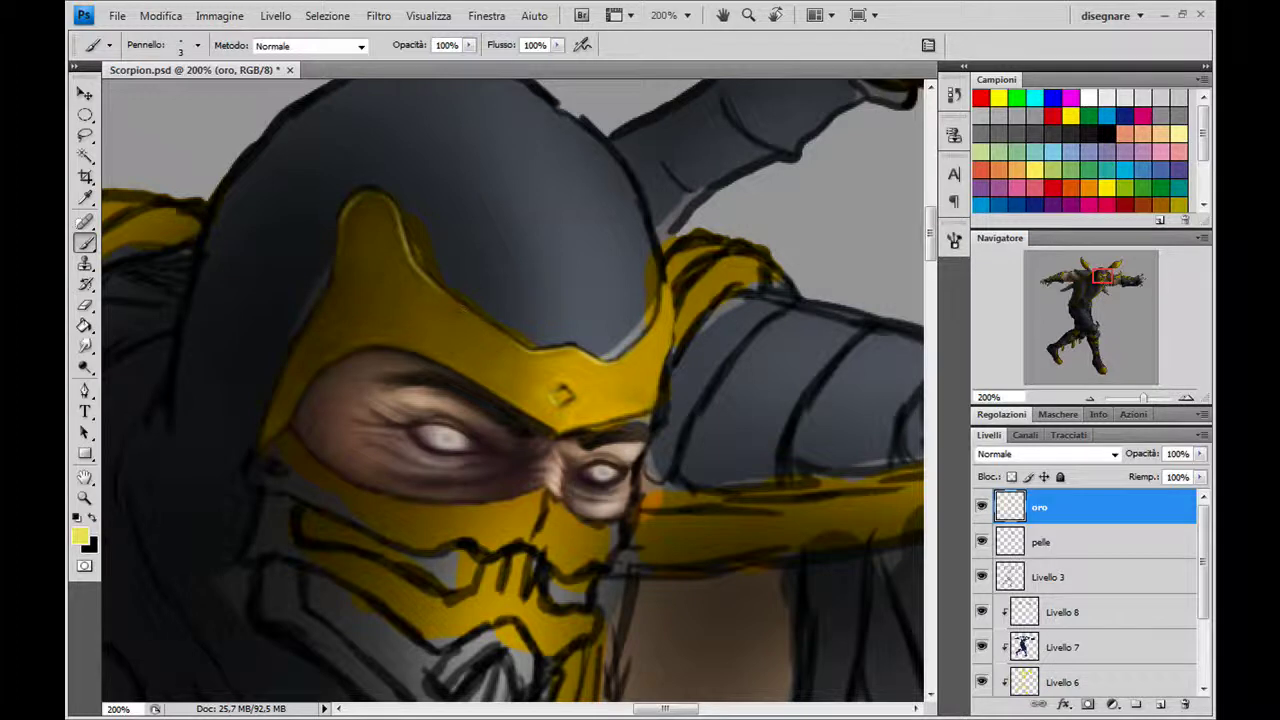
{"action": "left_click_drag", "start_coordinate": [442, 304], "coordinate": [462, 292]}
{"action": "left_click_drag", "start_coordinate": [663, 338], "coordinate": [667, 296]}
{"action": "left_click", "coordinate": [665, 325], "text": "alt"}
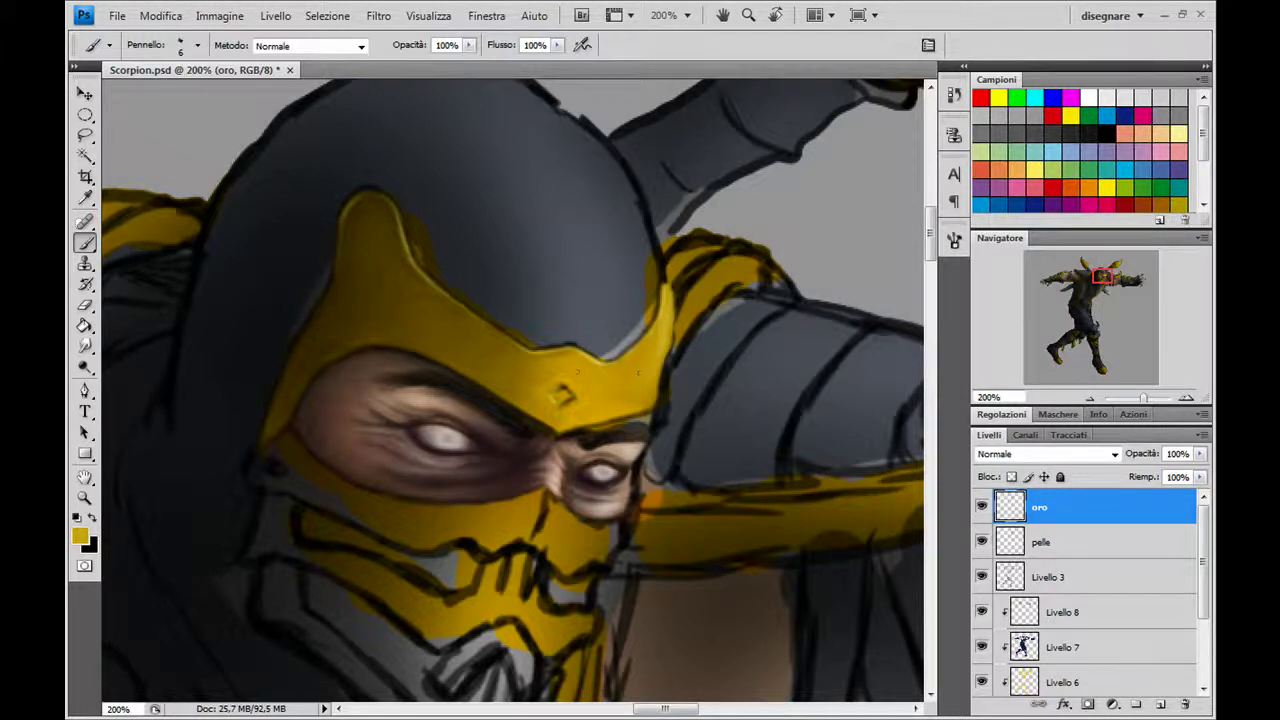
Lay brighter and darker gold bands across the mask, shading near the nose.
{"action": "left_click", "coordinate": [595, 350], "text": "alt"}
{"action": "left_click_drag", "start_coordinate": [571, 371], "coordinate": [577, 378]}
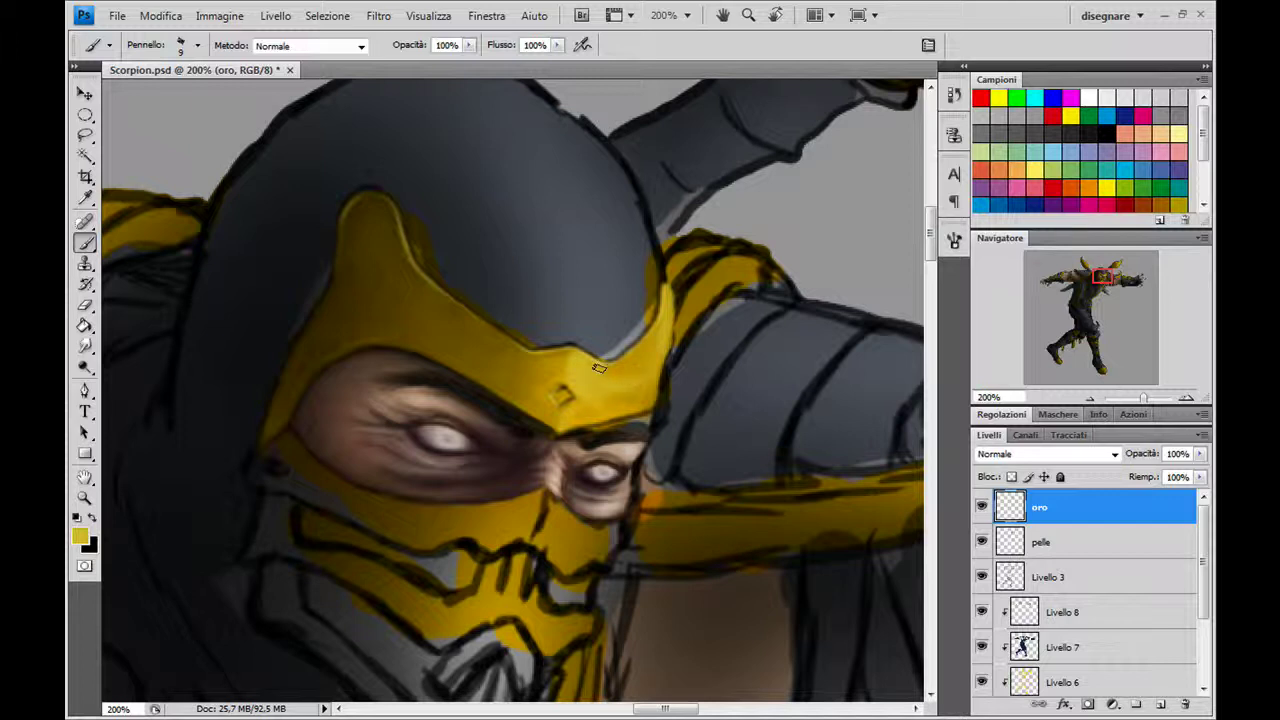
{"action": "key", "text": "bracketright"}
{"action": "left_click_drag", "start_coordinate": [540, 378], "coordinate": [482, 345]}
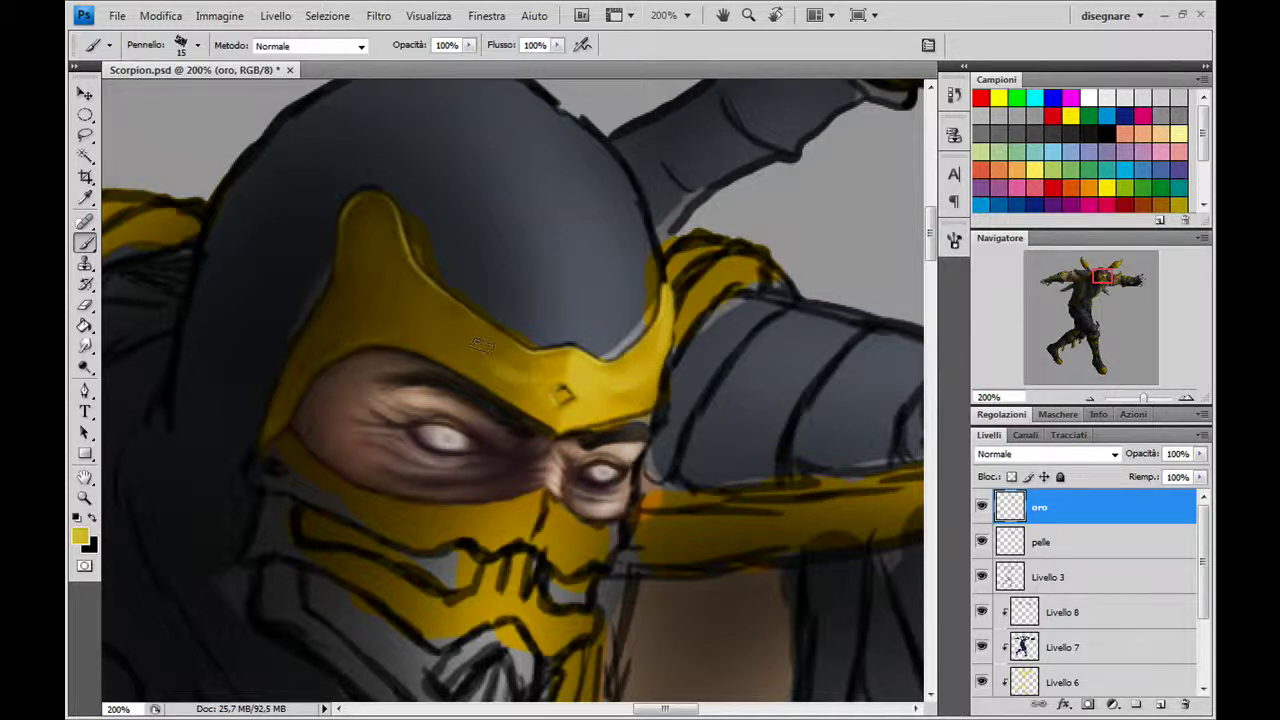
{"action": "left_click", "coordinate": [519, 374], "text": "alt"}
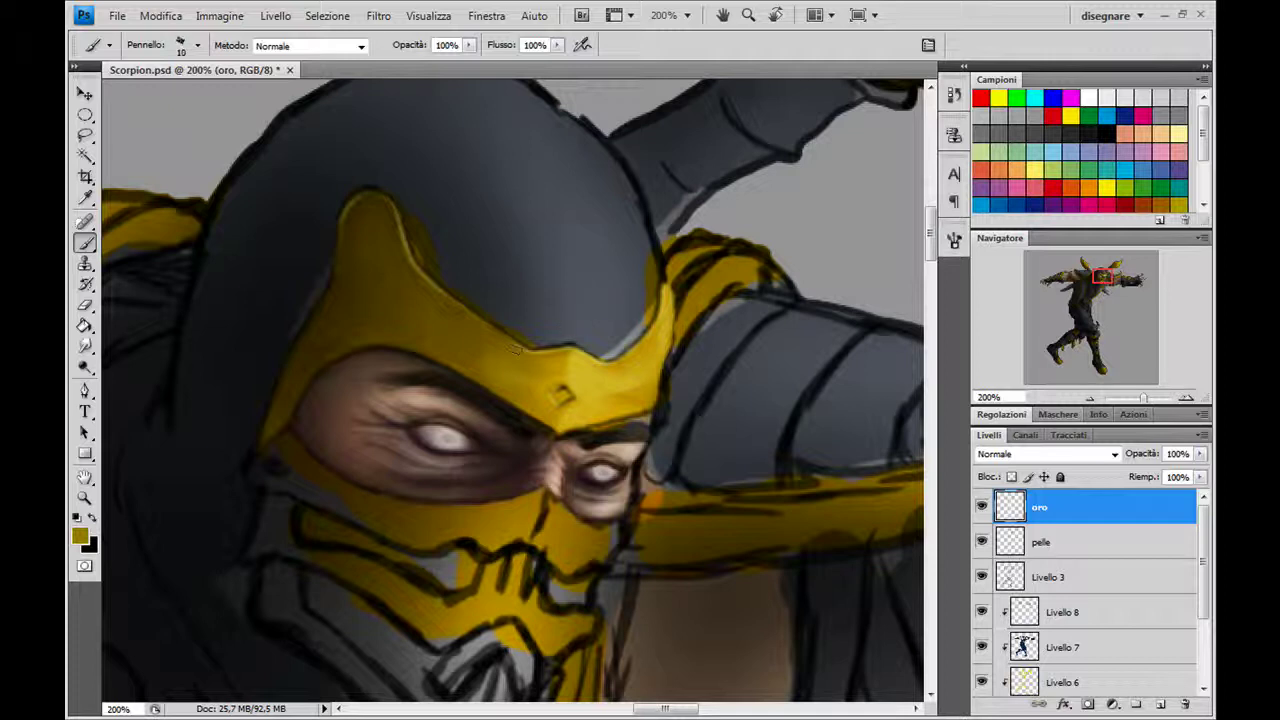
{"action": "key", "text": "bracketright"}
{"action": "left_click_drag", "start_coordinate": [630, 405], "coordinate": [594, 415]}
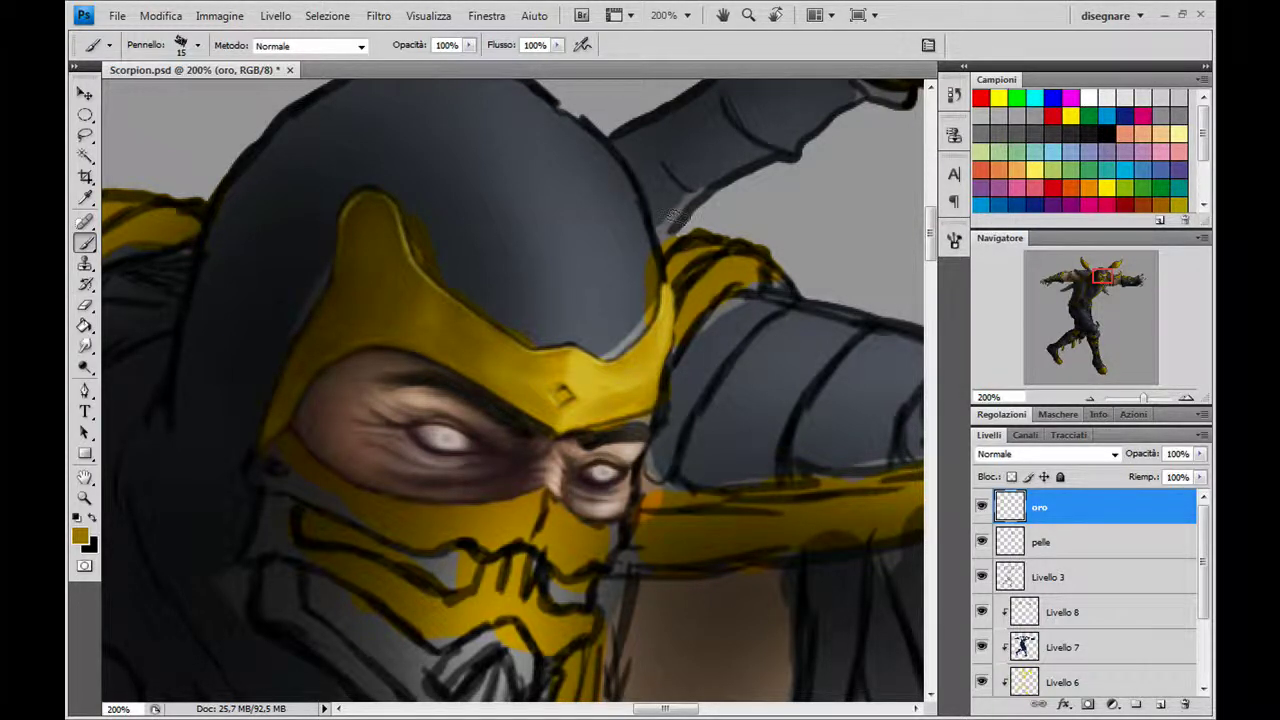
{"action": "left_click", "coordinate": [85, 368]}
Dodge the brow area, the mask-edge ridge and the upper-left of the gold mask with a shrinking brush.
{"action": "left_click", "coordinate": [122, 370]}
{"action": "key", "text": "bracketleft"}
{"action": "key", "text": "bracketleft"}
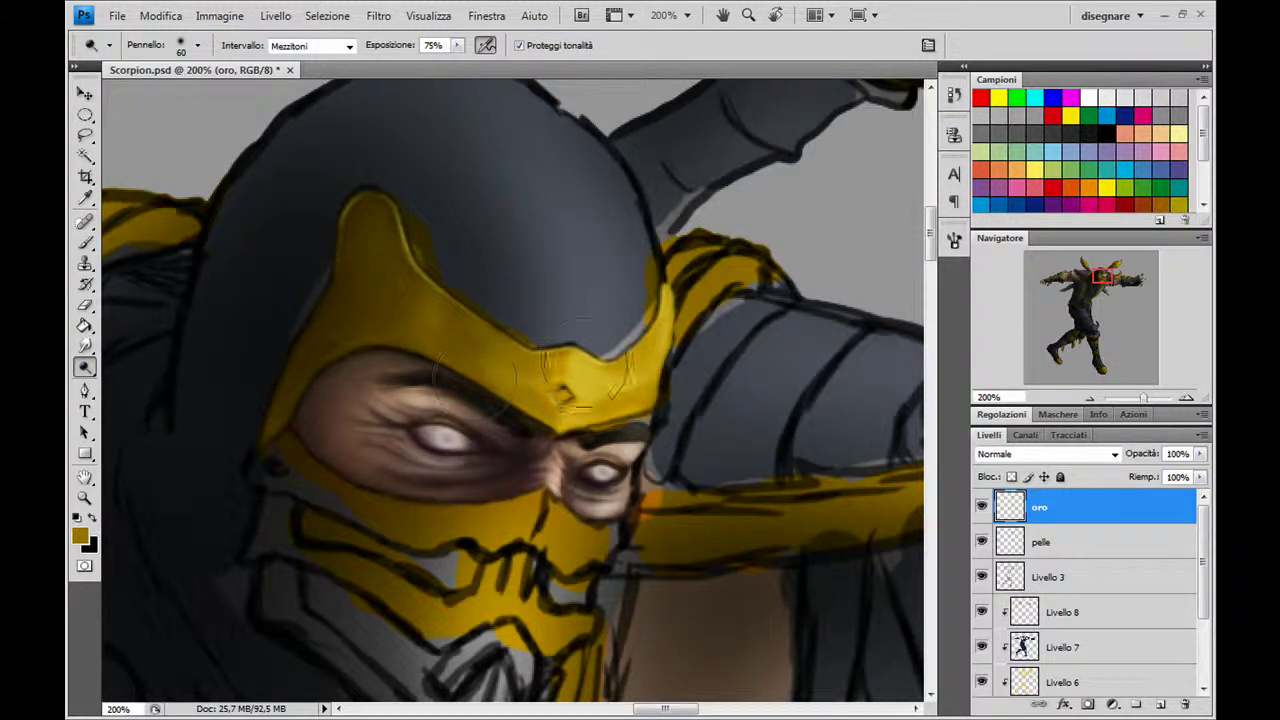
{"action": "key", "text": "bracketleft"}
{"action": "key", "text": "bracketleft"}
{"action": "key", "text": "bracketleft"}
{"action": "mouse_move", "coordinate": [570, 355]}
{"action": "left_mouse_down"}
{"action": "mouse_move", "coordinate": [585, 395]}
{"action": "mouse_move", "coordinate": [578, 368]}
{"action": "mouse_move", "coordinate": [595, 385]}
{"action": "mouse_move", "coordinate": [640, 378]}
{"action": "mouse_move", "coordinate": [663, 300]}
{"action": "mouse_move", "coordinate": [672, 350]}
{"action": "left_mouse_up"}
{"action": "key", "text": "bracketleft"}
{"action": "key", "text": "bracketleft"}
{"action": "key", "text": "bracketleft"}
{"action": "mouse_move", "coordinate": [662, 305]}
{"action": "left_mouse_down"}
{"action": "mouse_move", "coordinate": [648, 345]}
{"action": "mouse_move", "coordinate": [658, 356]}
{"action": "mouse_move", "coordinate": [605, 385]}
{"action": "mouse_move", "coordinate": [646, 375]}
{"action": "mouse_move", "coordinate": [560, 400]}
{"action": "mouse_move", "coordinate": [580, 392]}
{"action": "left_mouse_up"}
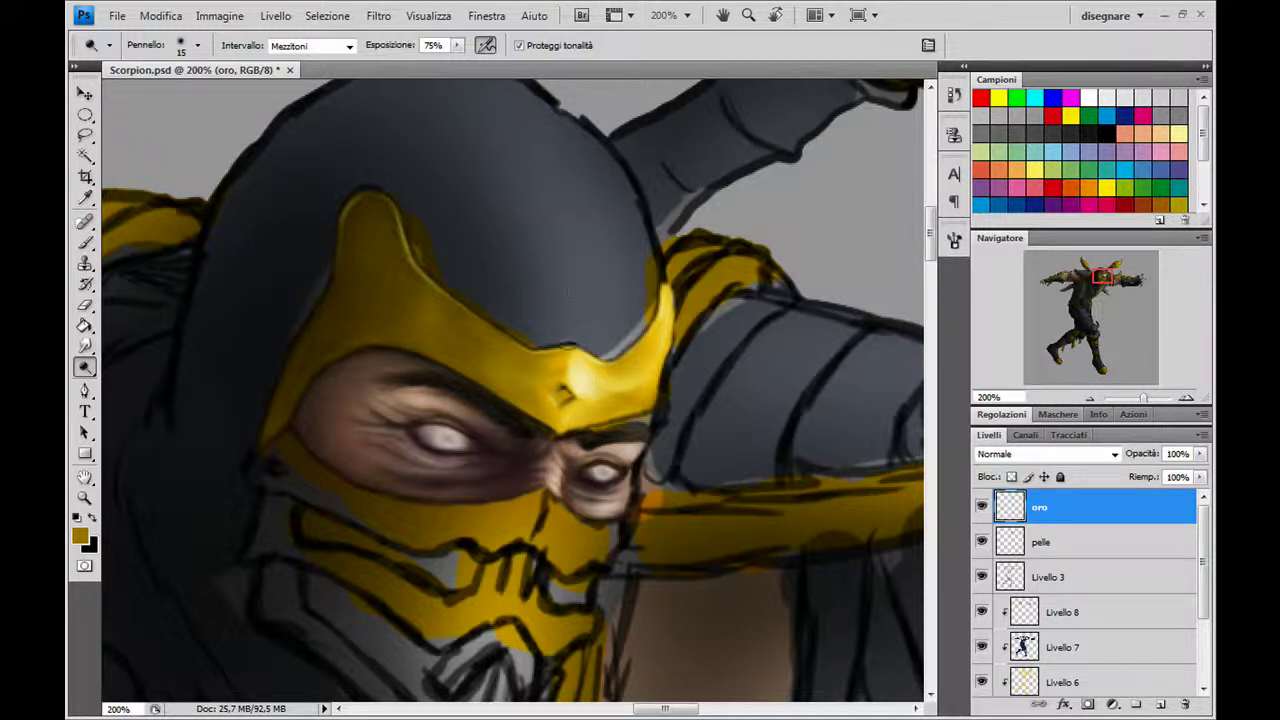
{"action": "mouse_move", "coordinate": [445, 318]}
{"action": "left_mouse_down"}
{"action": "mouse_move", "coordinate": [403, 255]}
{"action": "mouse_move", "coordinate": [447, 358]}
{"action": "mouse_move", "coordinate": [420, 282]}
{"action": "mouse_move", "coordinate": [458, 318]}
{"action": "left_mouse_up"}
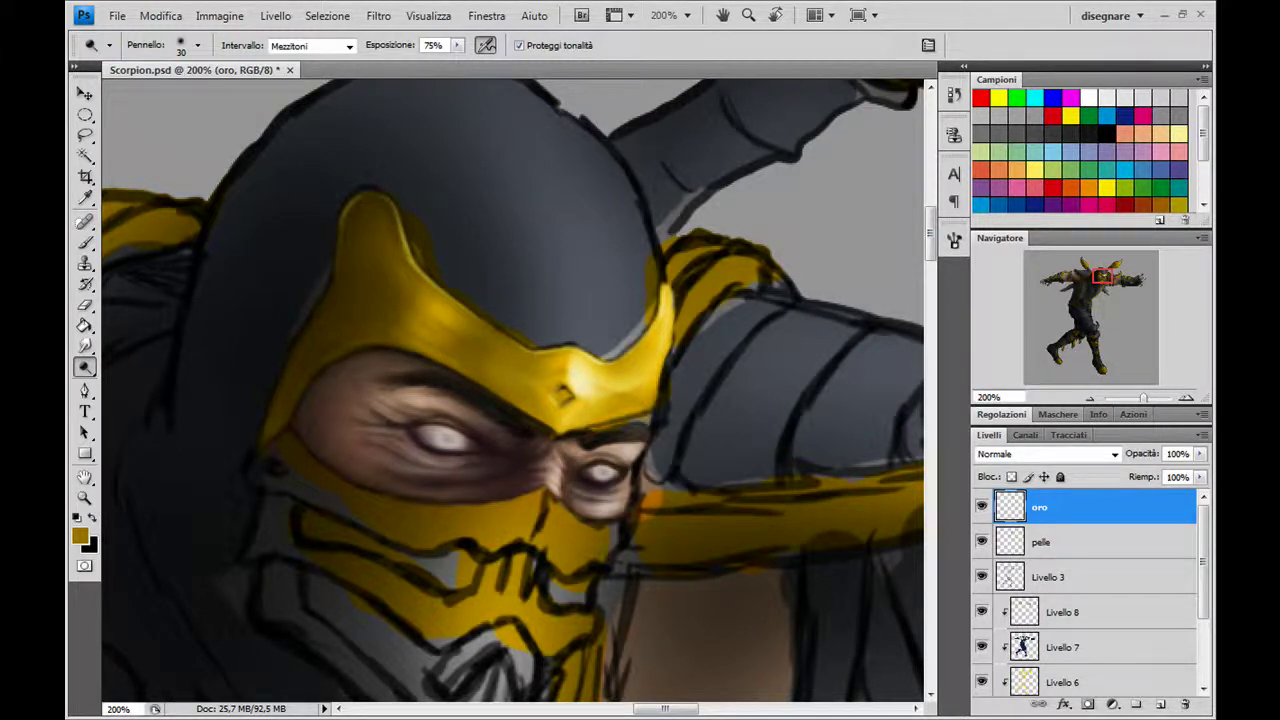
Redo the too-bright brow highlight more gently, then brighten the upper-left and right mask edges.
{"action": "mouse_move", "coordinate": [655, 312]}
{"action": "left_mouse_down"}
{"action": "mouse_move", "coordinate": [580, 400]}
{"action": "mouse_move", "coordinate": [560, 390]}
{"action": "mouse_move", "coordinate": [585, 380]}
{"action": "left_mouse_up"}
{"action": "key", "text": "bracketright"}
{"action": "key", "text": "ctrl+z"}
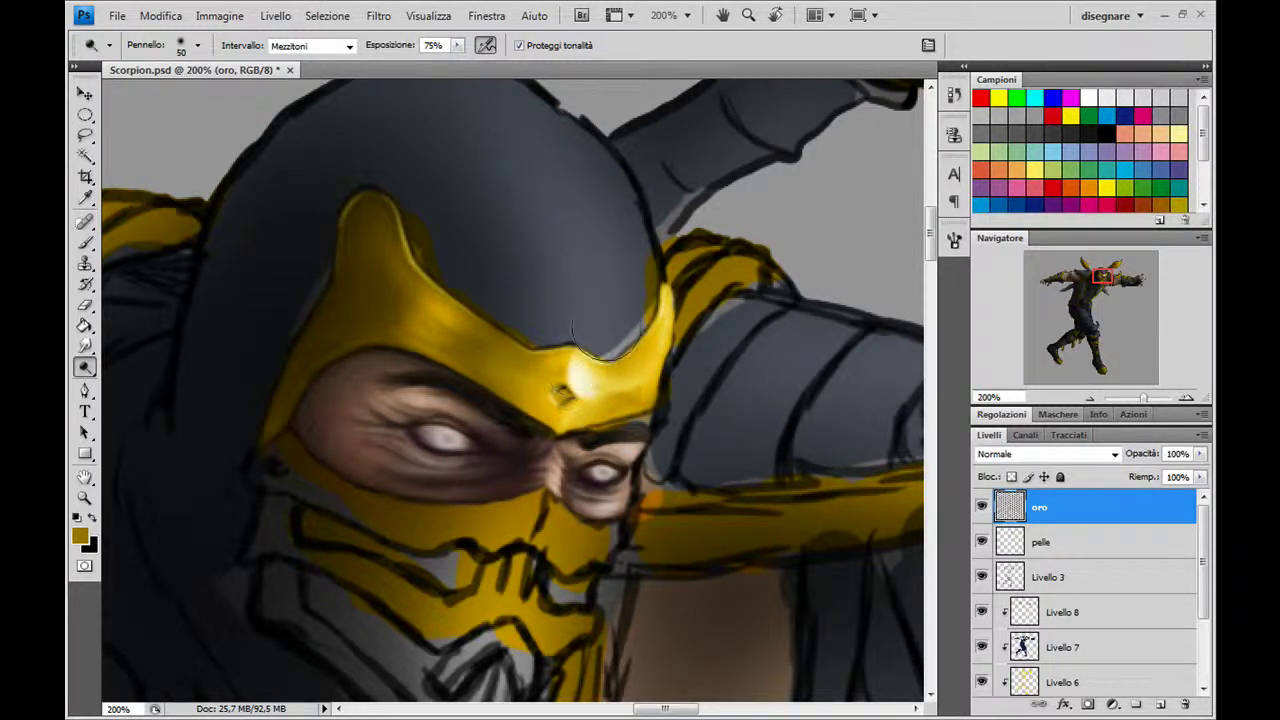
{"action": "left_click_drag", "start_coordinate": [565, 392], "coordinate": [582, 375]}
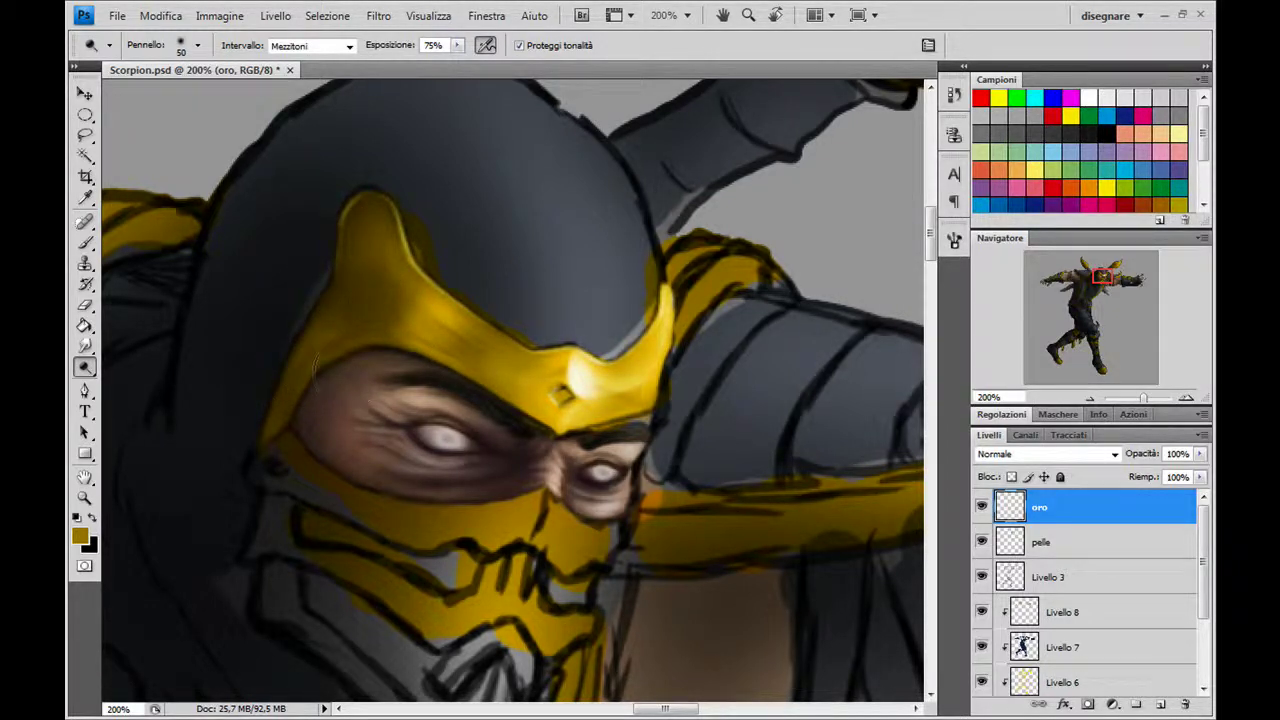
{"action": "left_click_drag", "start_coordinate": [388, 290], "coordinate": [405, 175]}
{"action": "left_click_drag", "start_coordinate": [415, 300], "coordinate": [555, 430]}
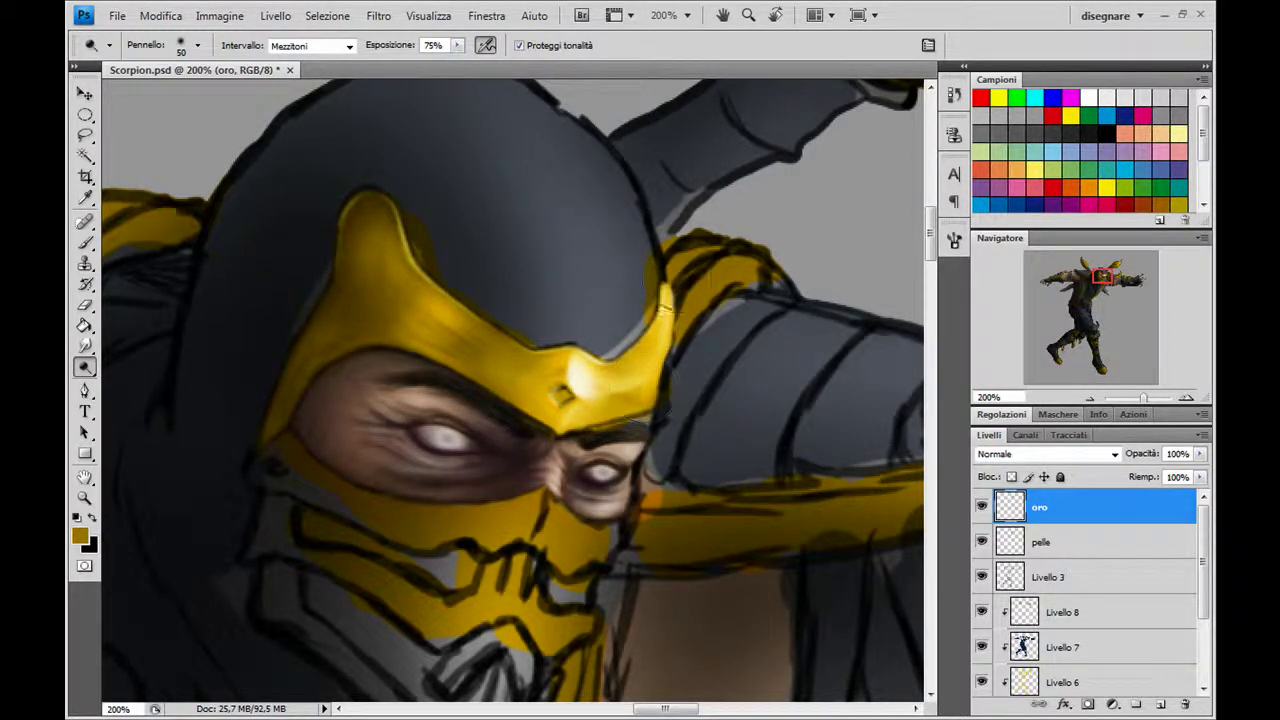
{"action": "left_click_drag", "start_coordinate": [615, 410], "coordinate": [660, 345]}
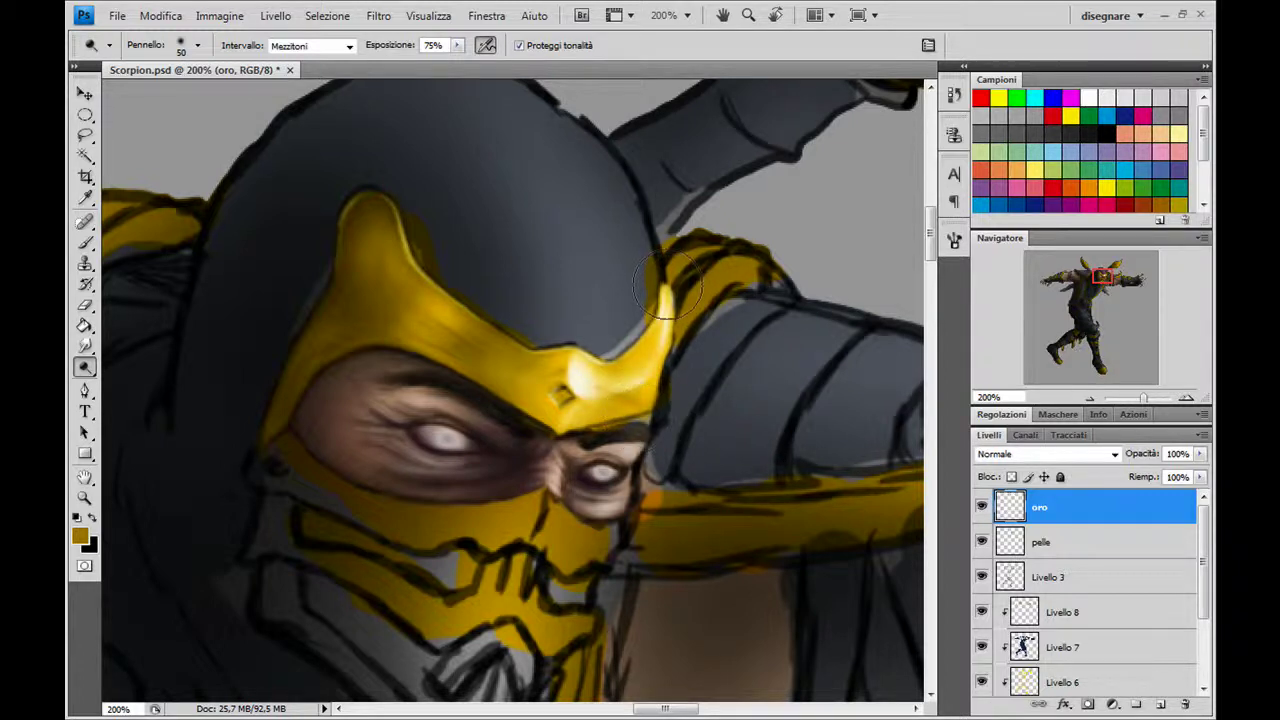
{"action": "left_click_drag", "start_coordinate": [665, 287], "coordinate": [615, 395]}
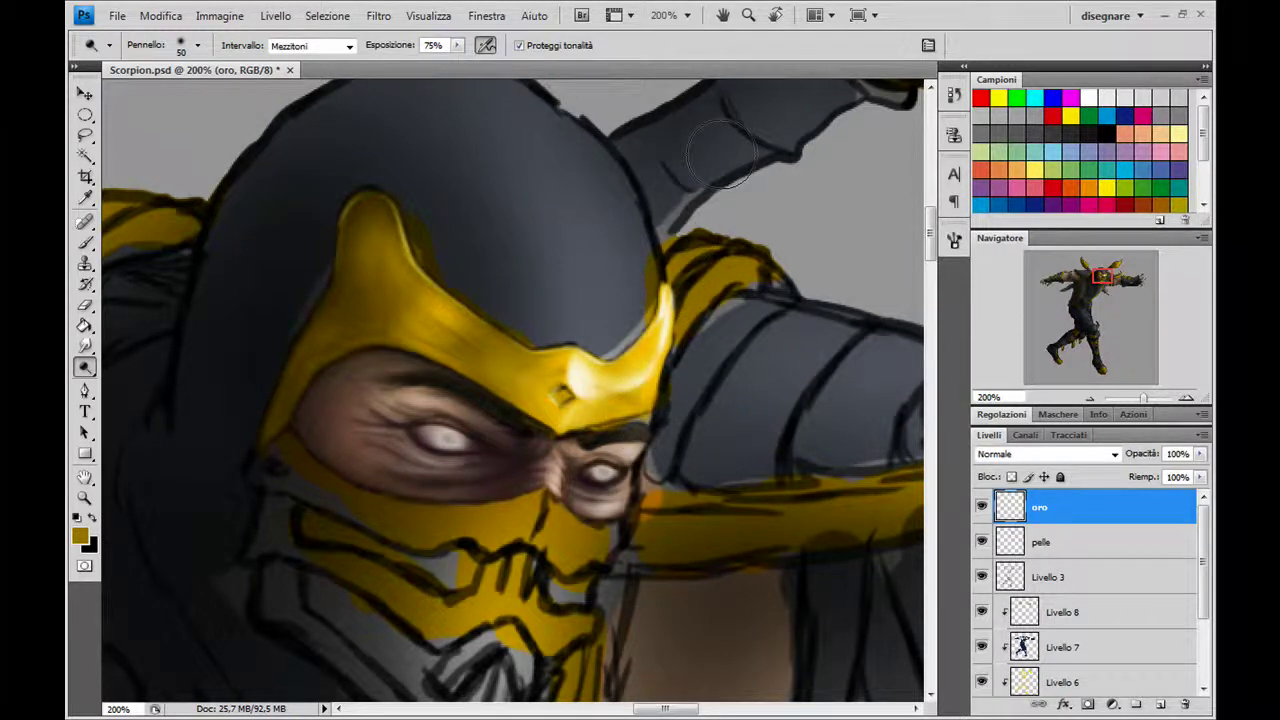
{"action": "key", "text": "bracketleft"}
With a small Burn brush, darken the gold under the mask edge and outline the brow diamond.
{"action": "right_click", "coordinate": [85, 367]}
{"action": "left_click", "coordinate": [160, 380]}
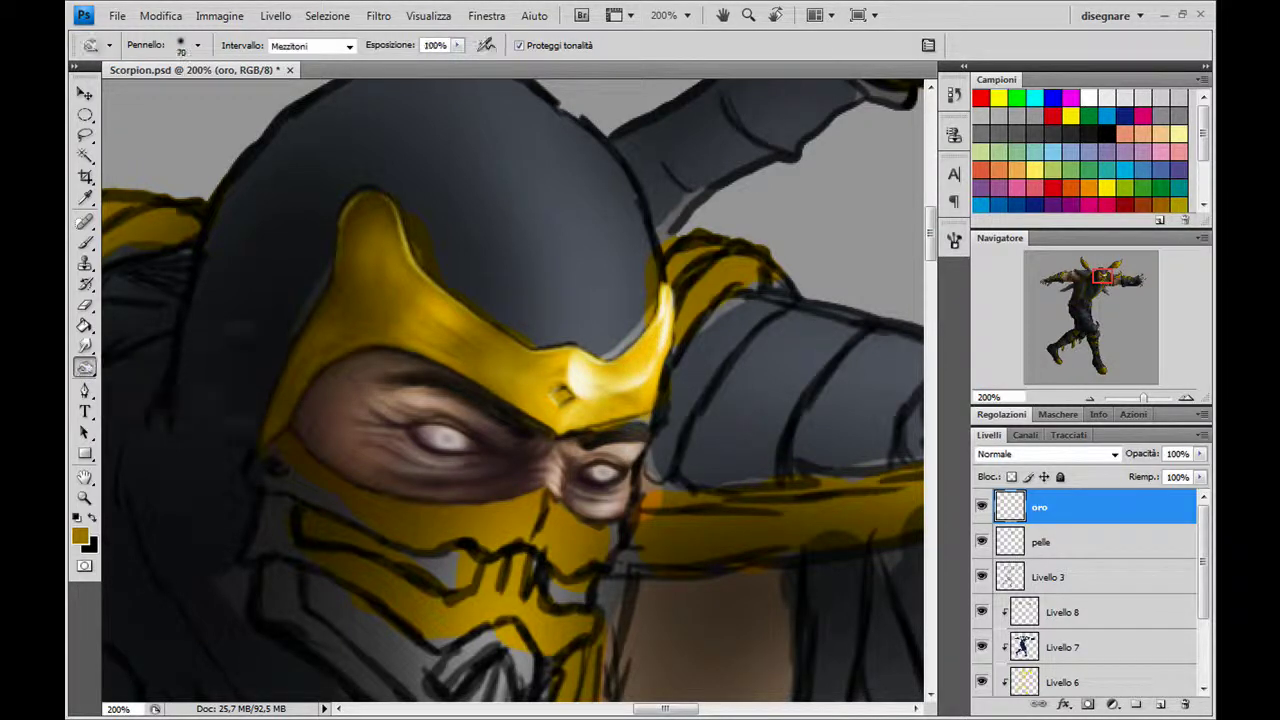
{"action": "key", "text": "bracketleft"}
{"action": "key", "text": "bracketleft"}
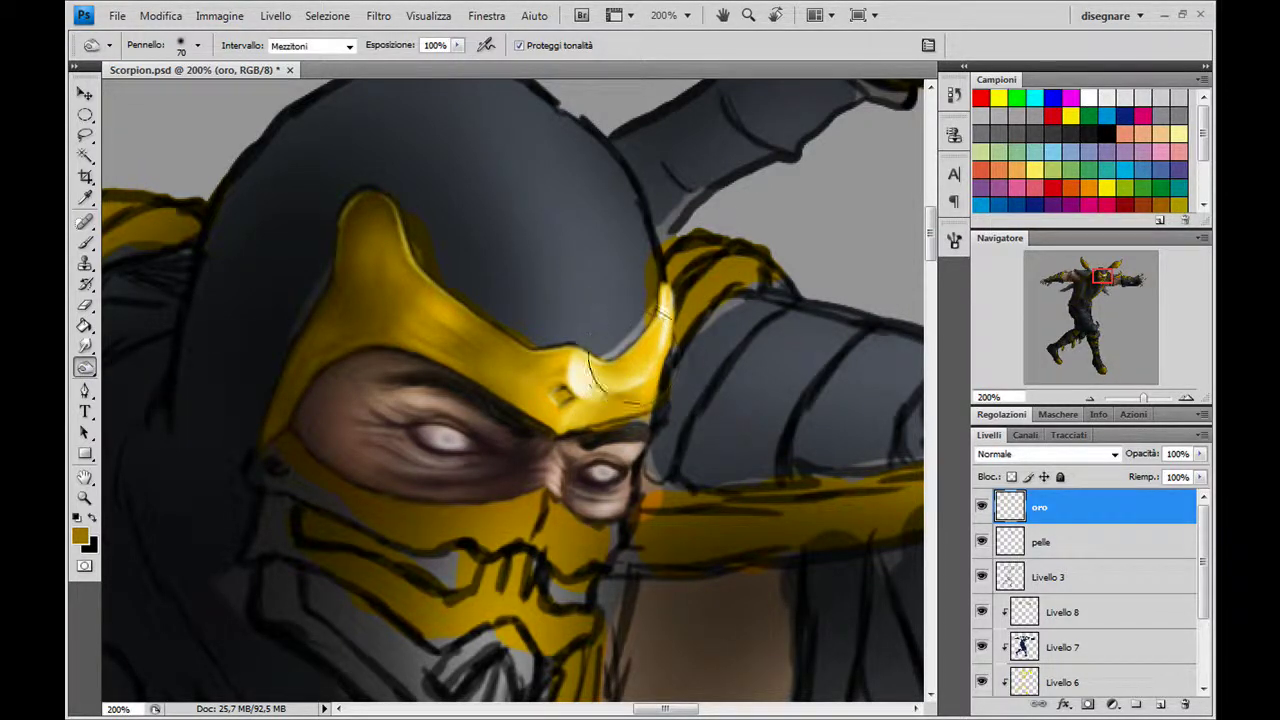
{"action": "left_click_drag", "start_coordinate": [640, 360], "coordinate": [612, 410]}
{"action": "key", "text": "bracketleft"}
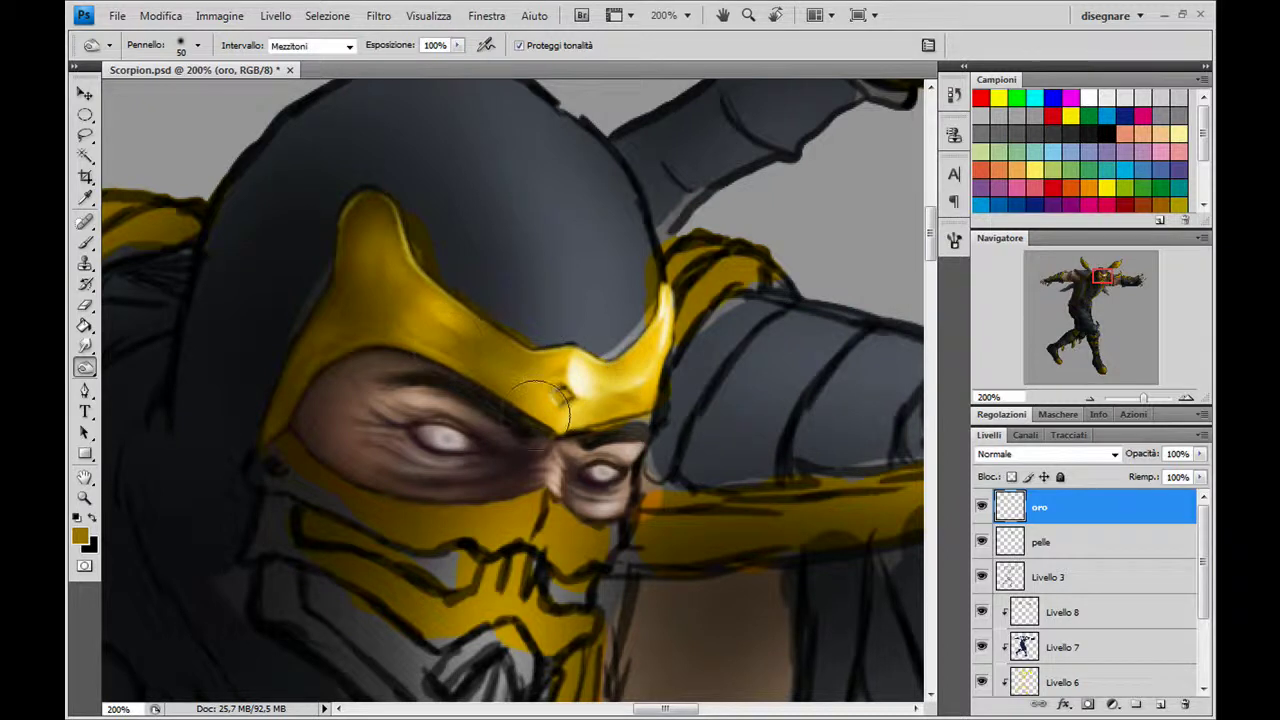
{"action": "key", "text": "bracketleft"}
{"action": "key", "text": "bracketleft"}
{"action": "key", "text": "bracketleft"}
{"action": "left_click_drag", "start_coordinate": [544, 407], "coordinate": [648, 393]}
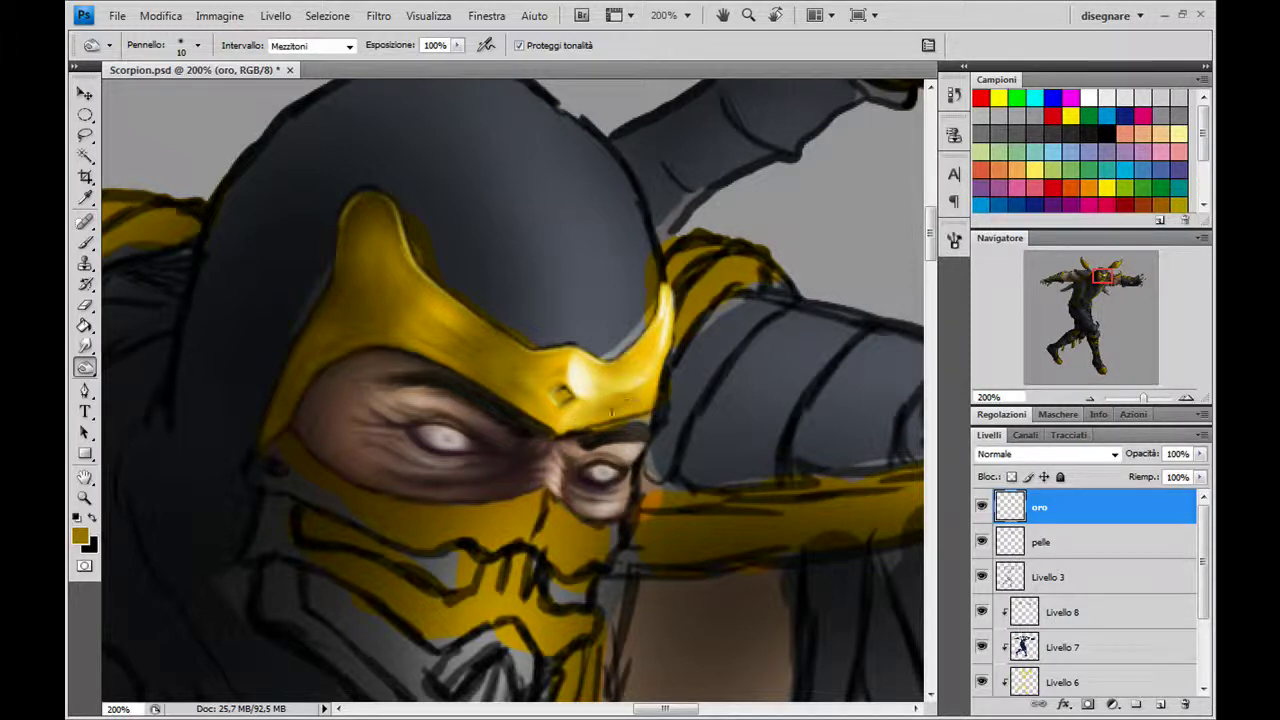
{"action": "left_click_drag", "start_coordinate": [562, 397], "coordinate": [556, 370]}
{"action": "key", "text": "bracketright"}
{"action": "key", "text": "bracketright"}
{"action": "key", "text": "bracketright"}
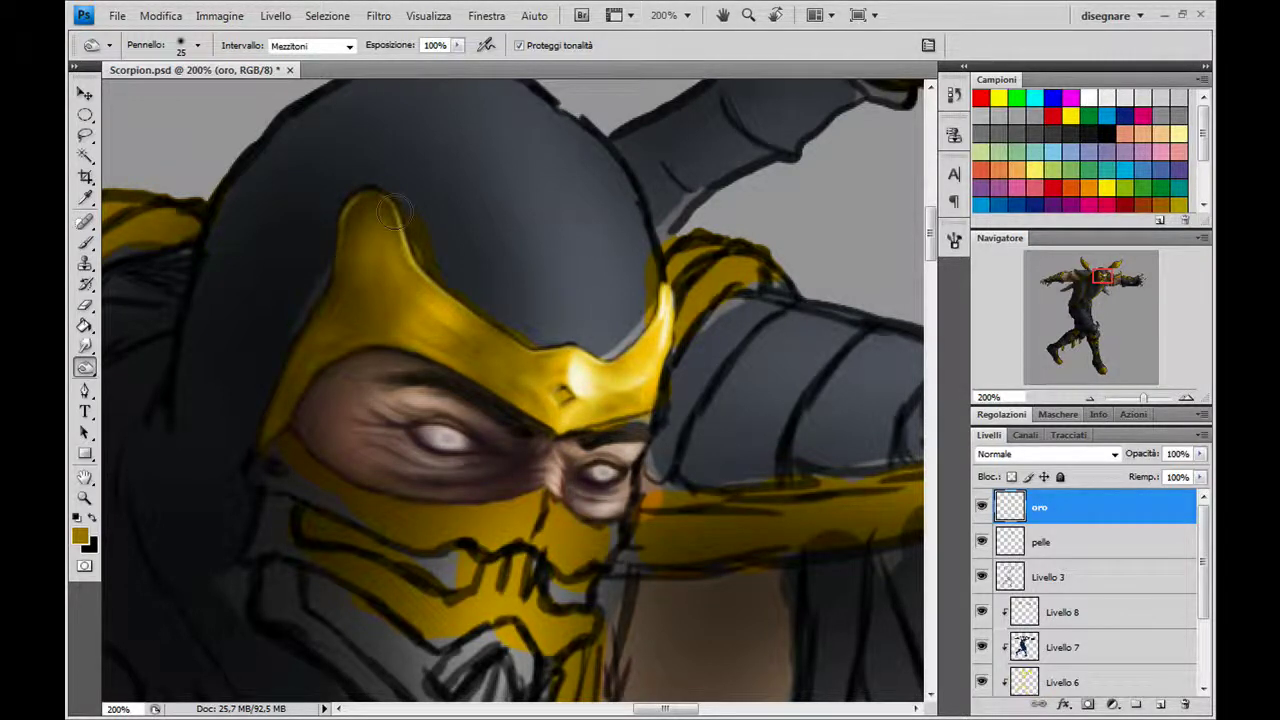
Toggle the oro layer to compare shading, leave it visible, and select the pelle layer.
{"action": "left_click", "coordinate": [982, 508]}
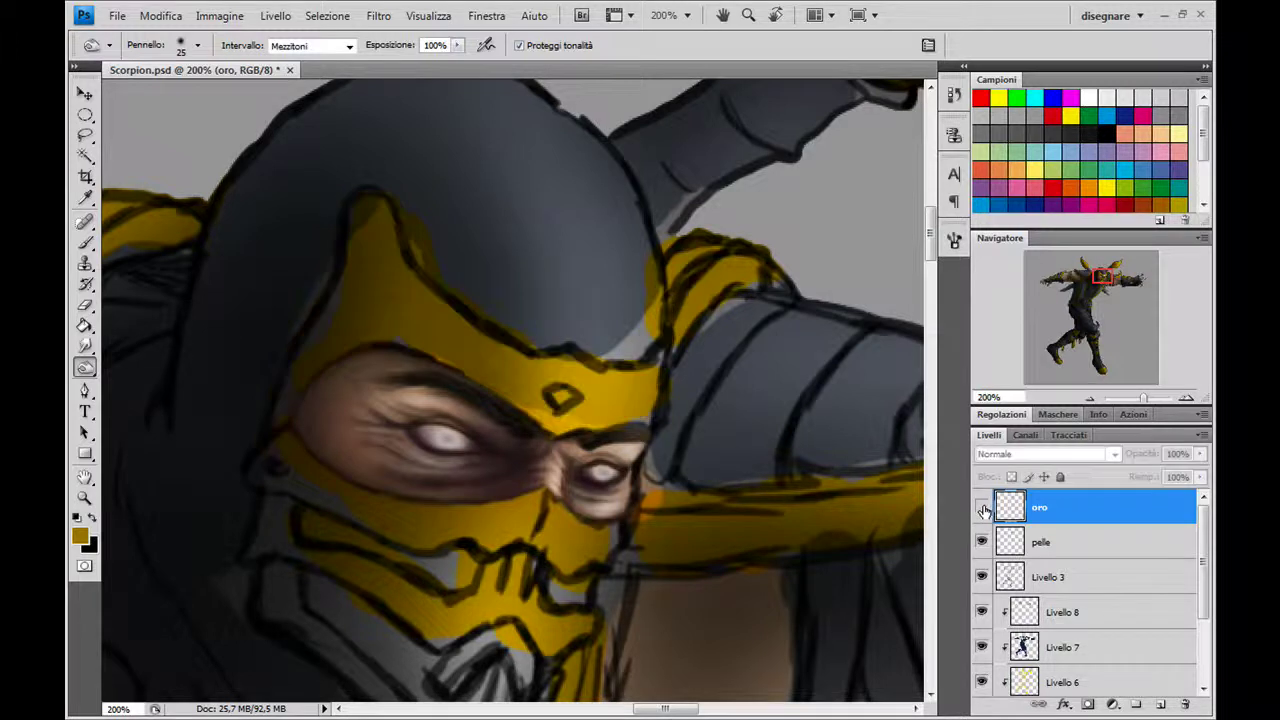
{"action": "left_click", "coordinate": [982, 508]}
{"action": "left_click", "coordinate": [982, 508]}
{"action": "left_click", "coordinate": [982, 508]}
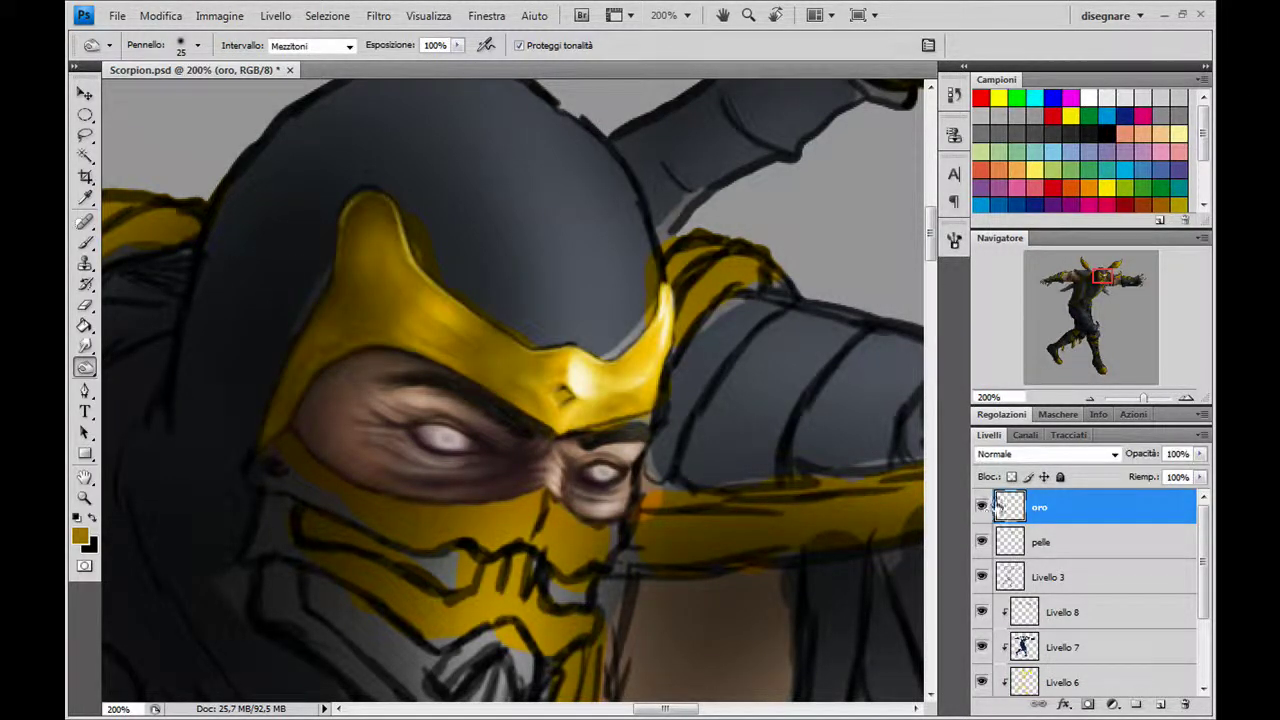
{"action": "left_click", "coordinate": [1085, 543]}
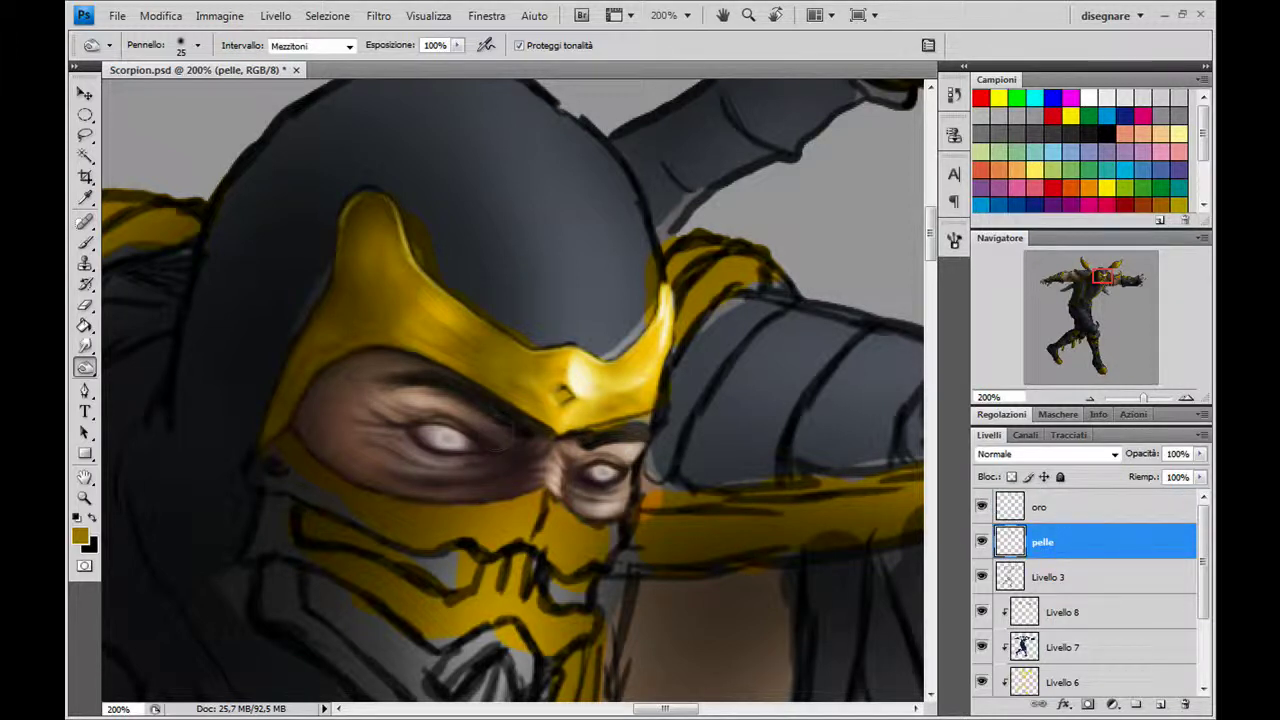
Darken the skin above the right eye with dark brown and black brush dabs.
{"action": "left_click", "coordinate": [87, 245]}
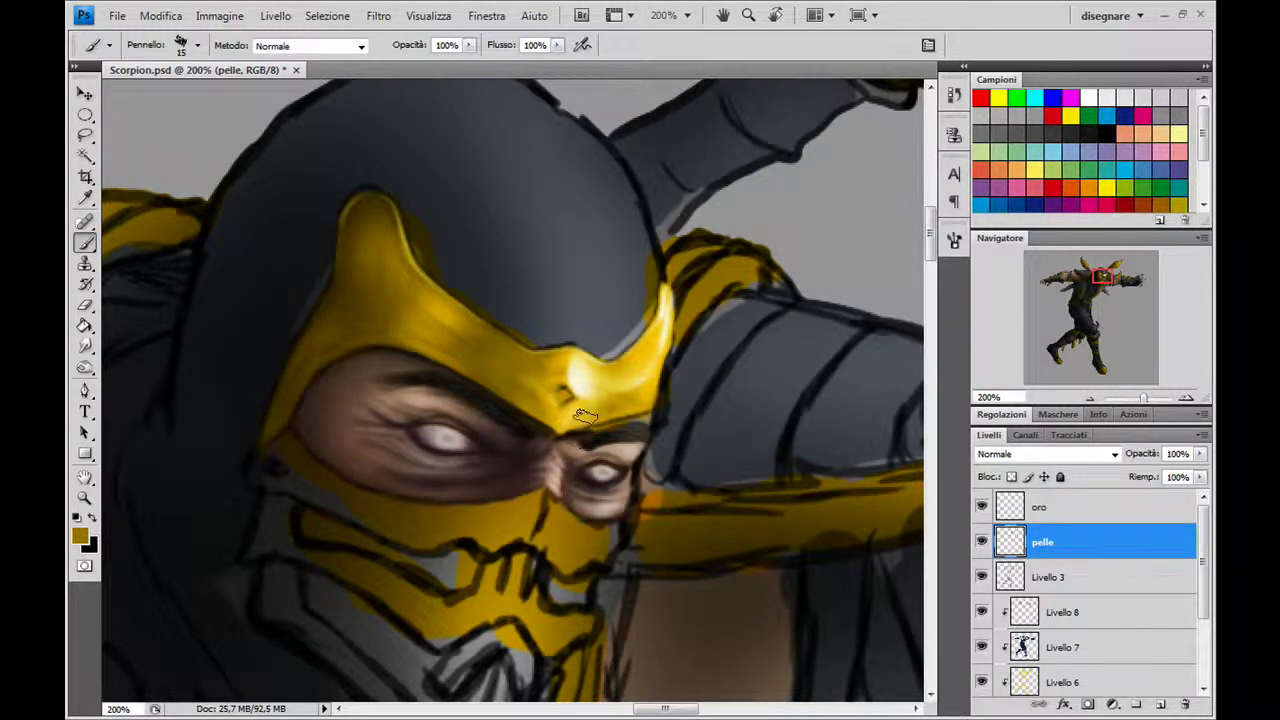
{"action": "left_click", "coordinate": [502, 425], "text": "alt"}
{"action": "key", "text": "bracketleft"}
{"action": "left_click", "coordinate": [596, 430]}
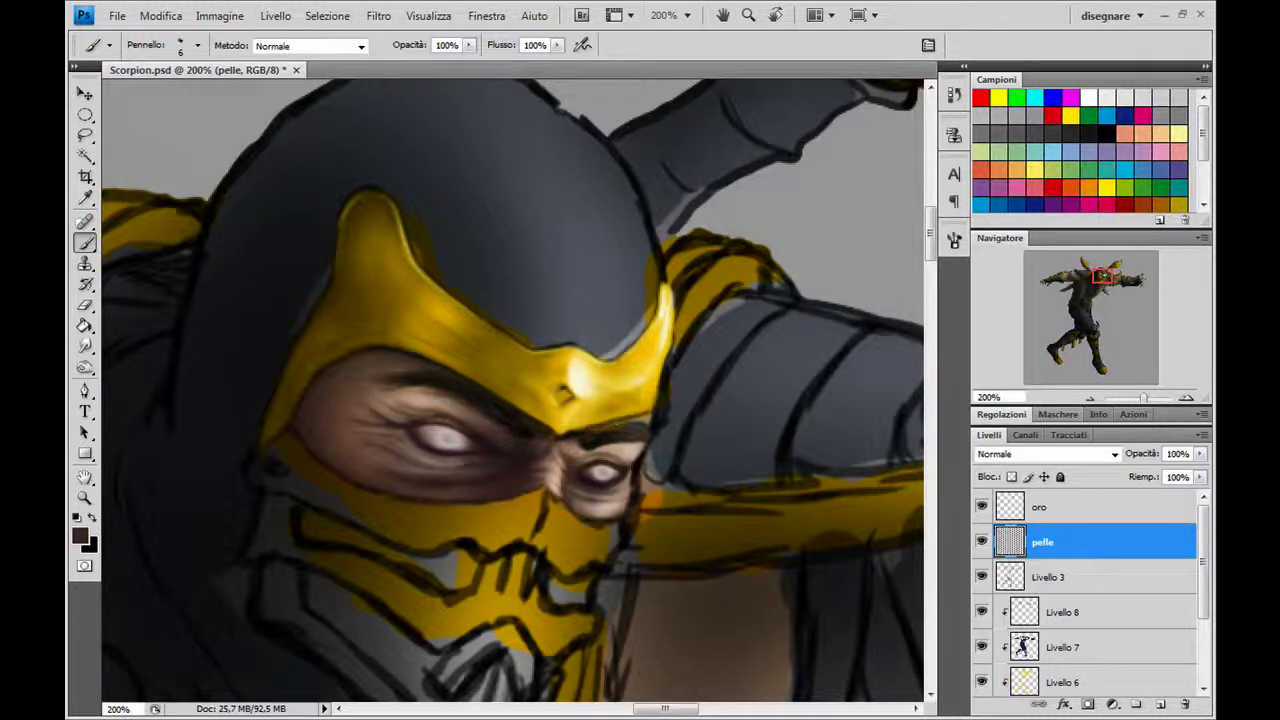
{"action": "left_click", "coordinate": [612, 424]}
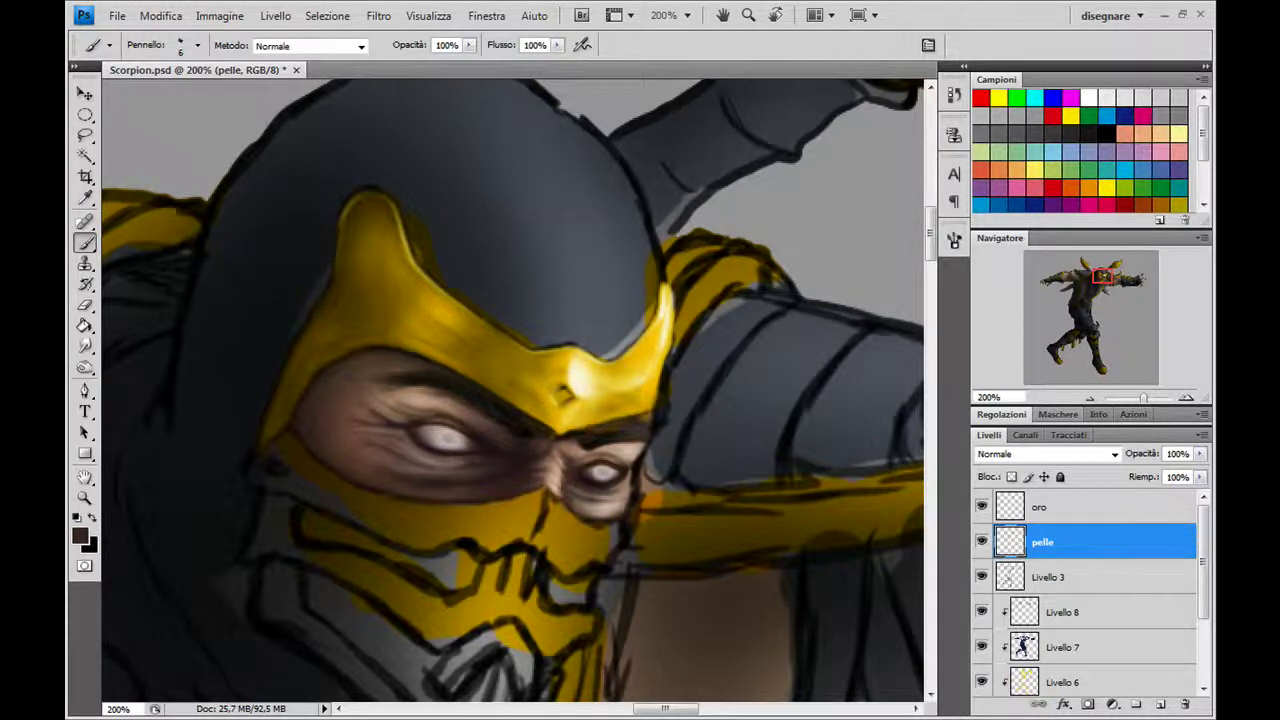
{"action": "left_click", "coordinate": [612, 428], "text": "alt"}
{"action": "left_click", "coordinate": [639, 430]}
{"action": "left_click", "coordinate": [1060, 507]}
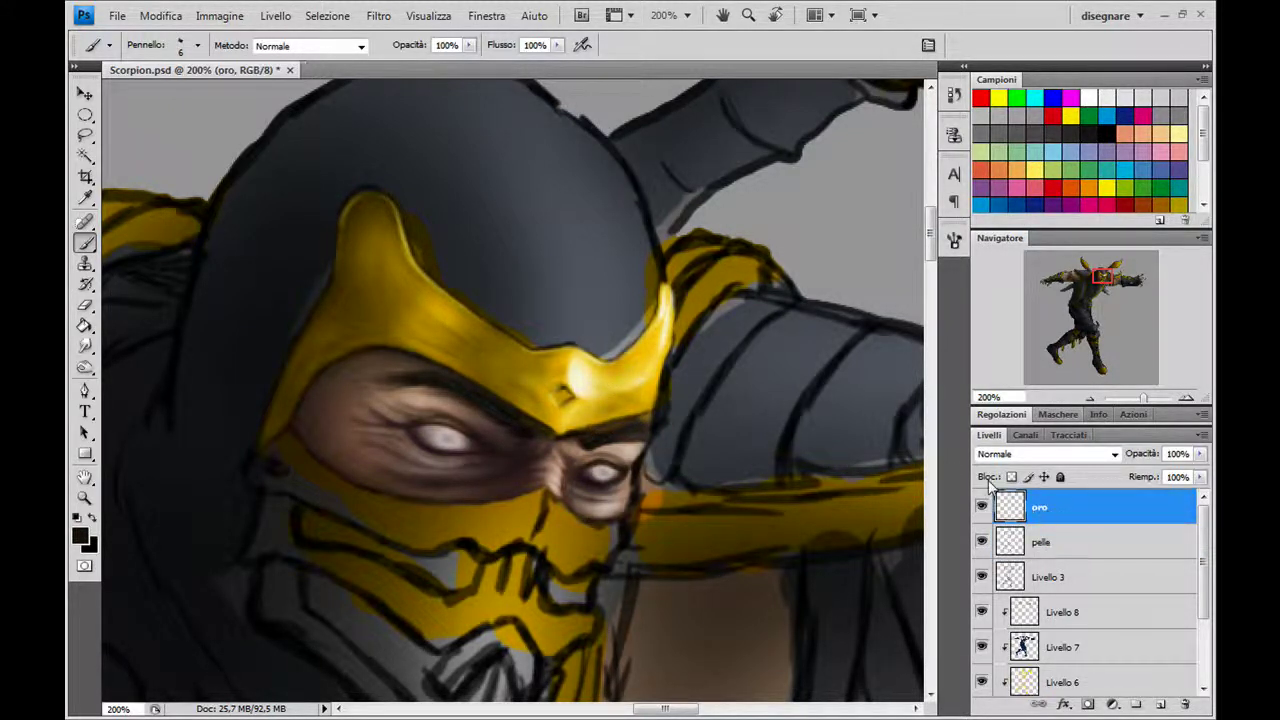
Tidy stray gold on the oro layer with a 9 px Eraser, then return to the brush on pelle.
{"action": "left_click", "coordinate": [85, 305]}
{"action": "key", "text": "bracketleft"}
{"action": "key", "text": "bracketleft"}
{"action": "key", "text": "bracketleft"}
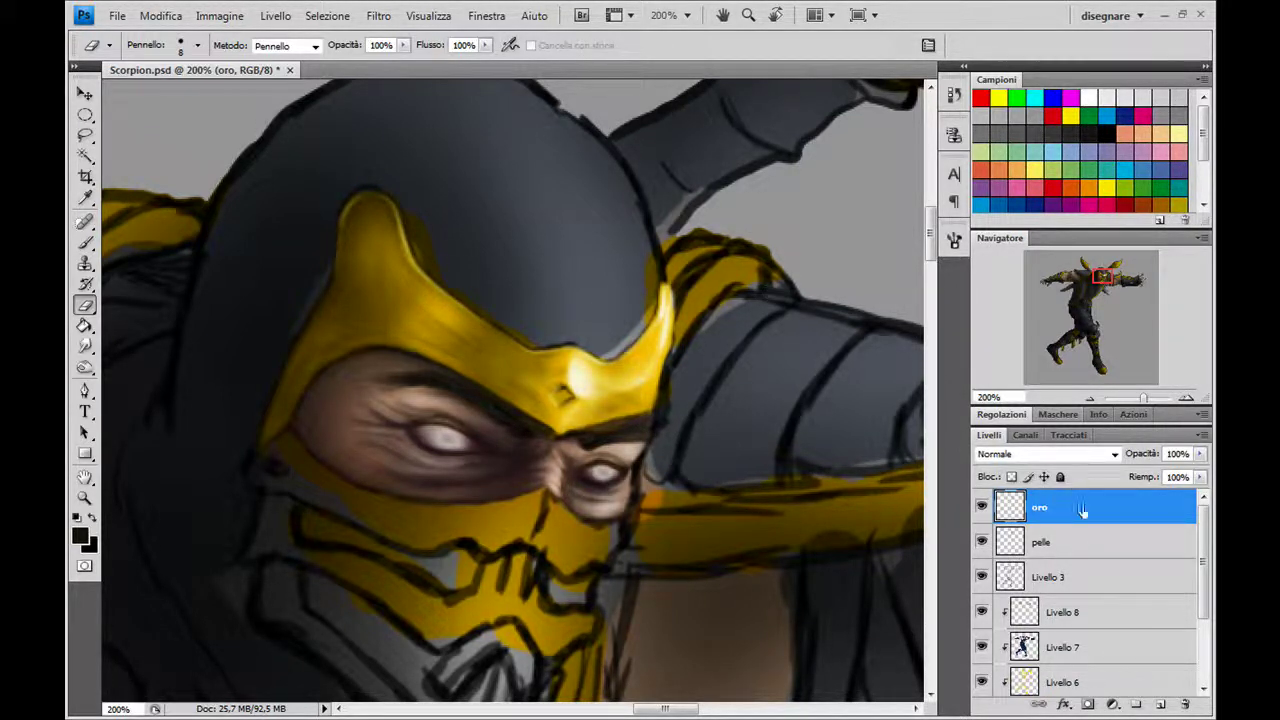
{"action": "left_click", "coordinate": [1090, 552]}
{"action": "key", "text": "b"}
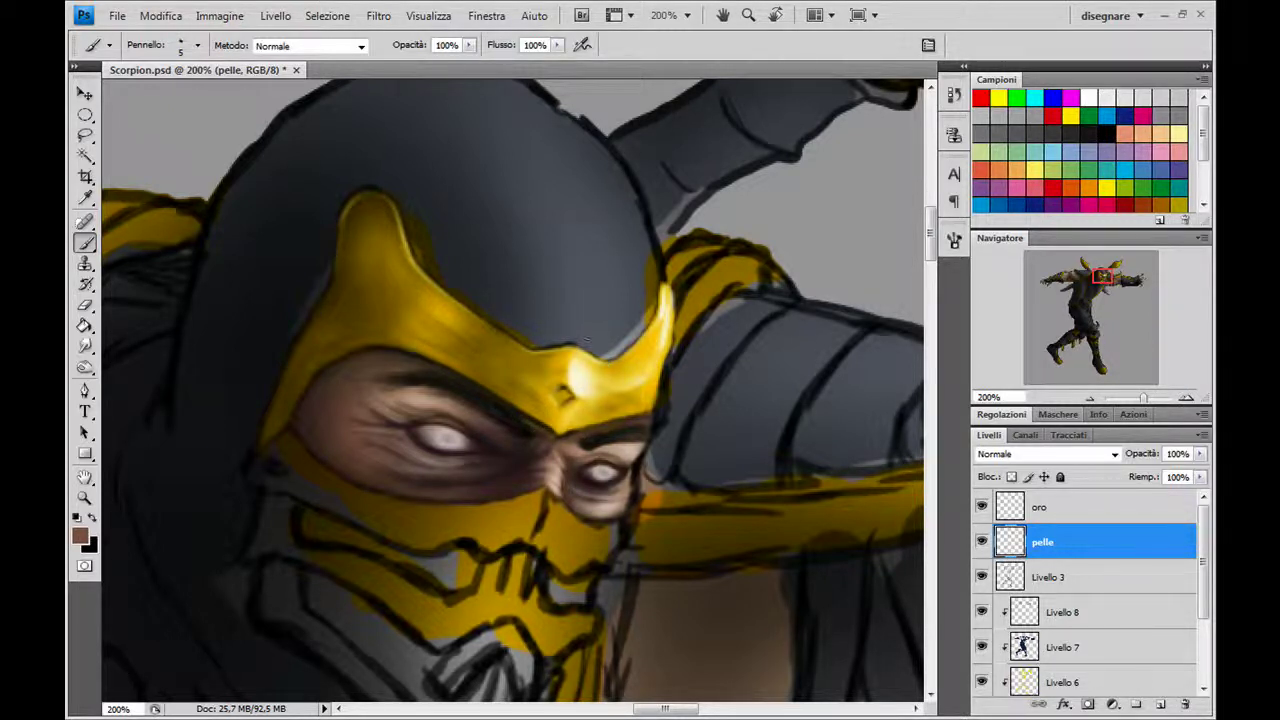
Erase more stray gold on oro, compare the pelle layer, and sample dark brown skin for shading.
{"action": "left_click", "coordinate": [1040, 507]}
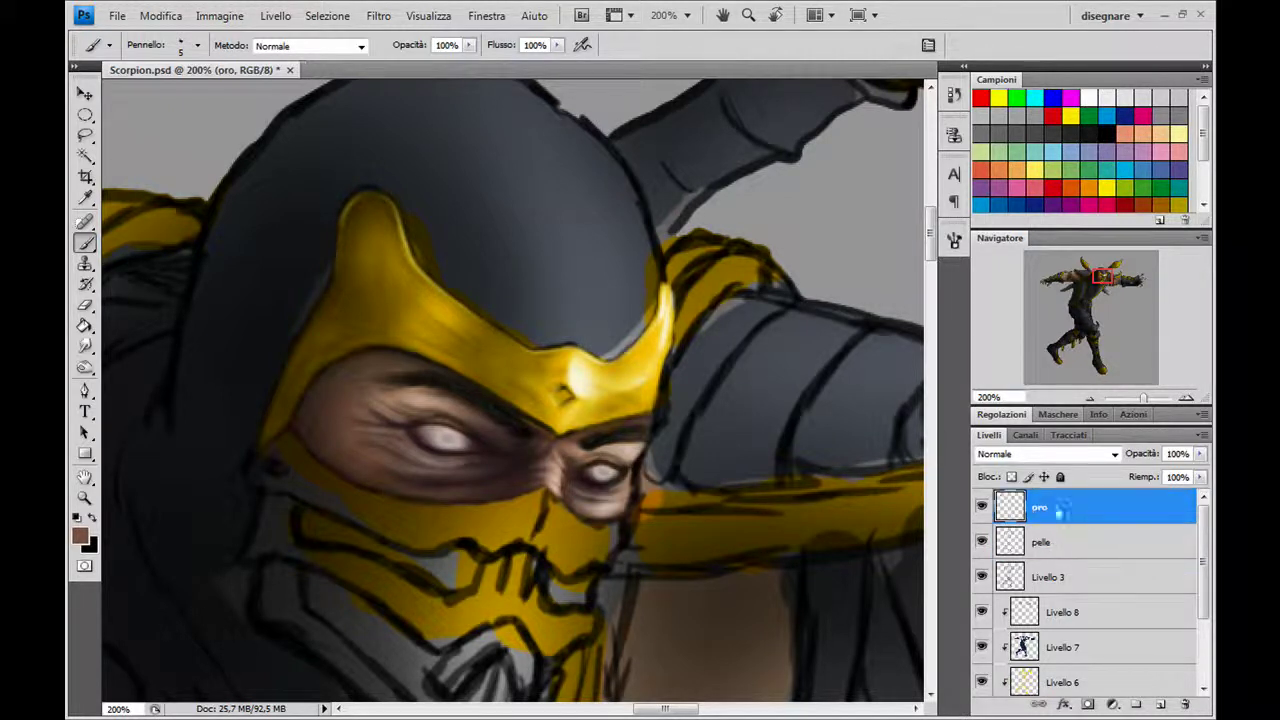
{"action": "left_click", "coordinate": [85, 305]}
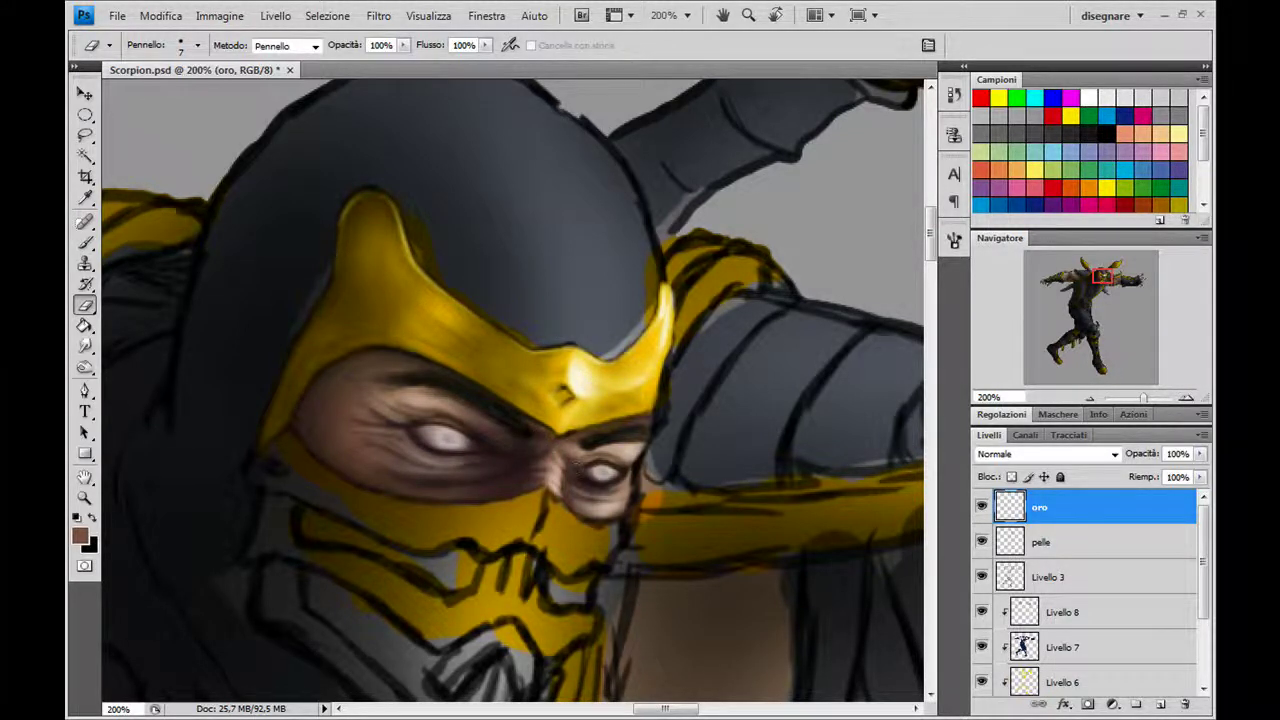
{"action": "left_click", "coordinate": [981, 540]}
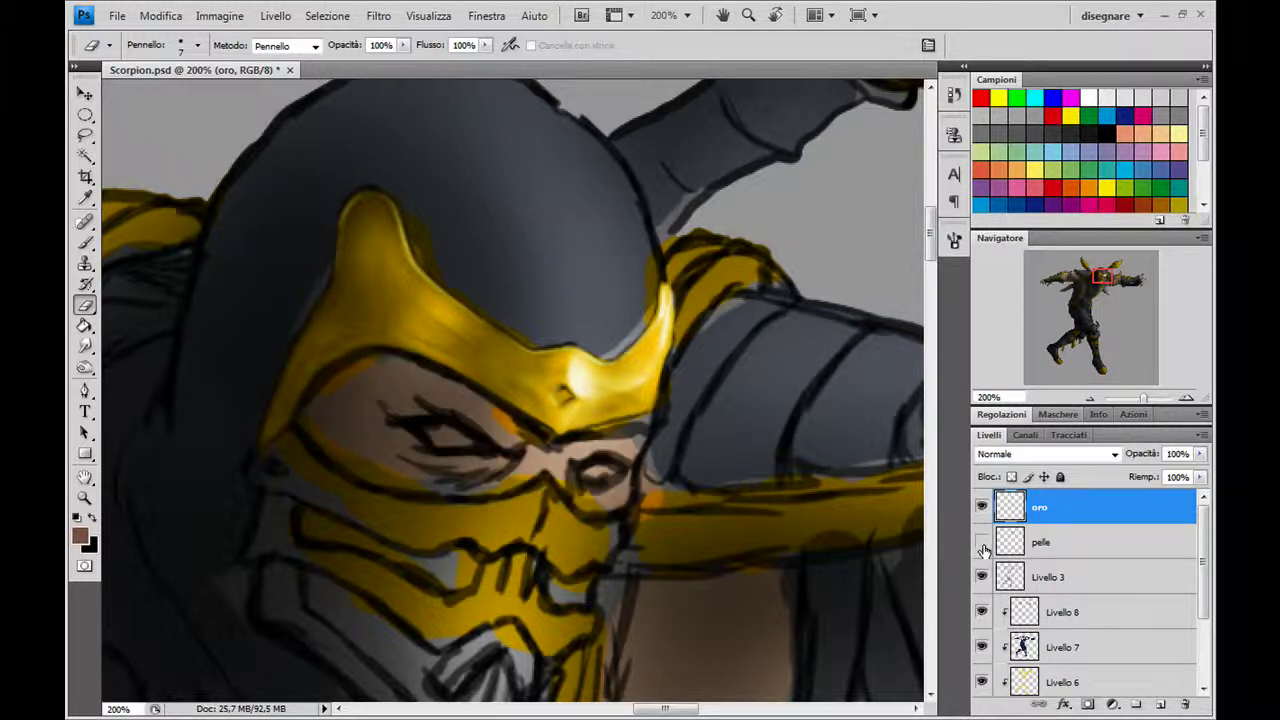
{"action": "left_click", "coordinate": [1056, 550]}
{"action": "left_click", "coordinate": [85, 243]}
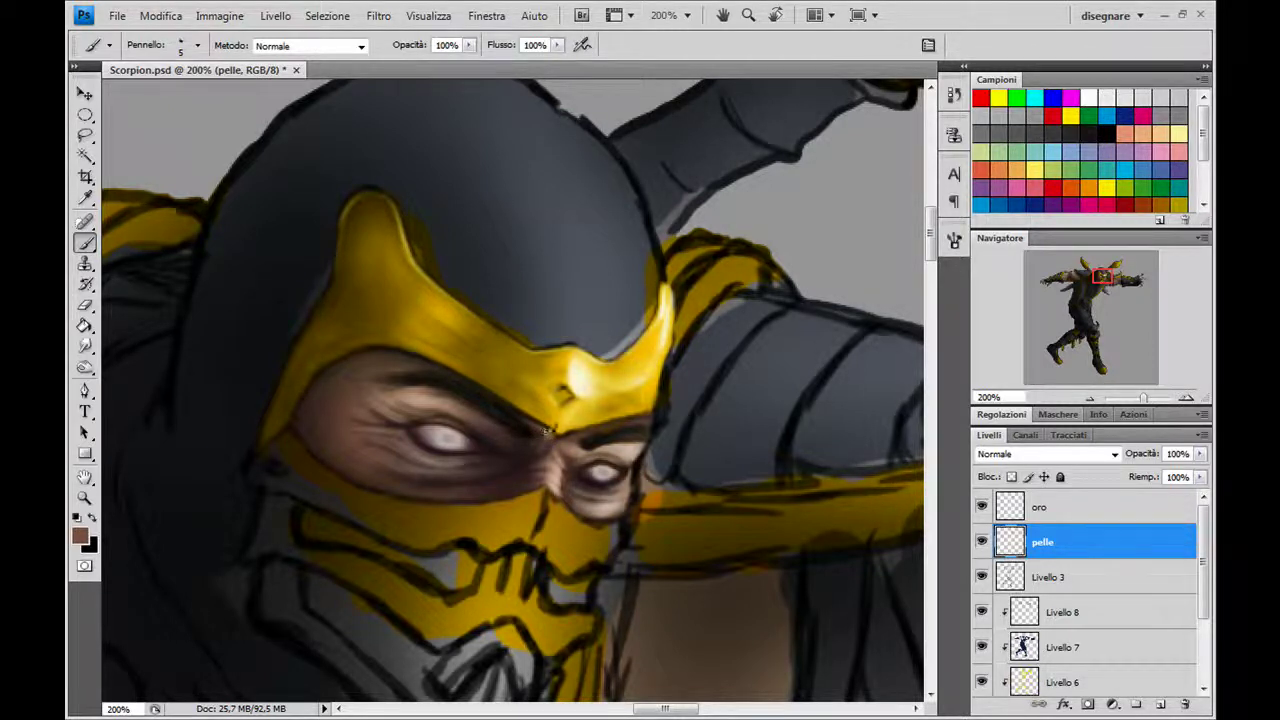
{"action": "left_click", "coordinate": [540, 432], "text": "alt"}
{"action": "key", "text": "ctrl+minus"}
{"action": "key", "text": "ctrl+minus"}
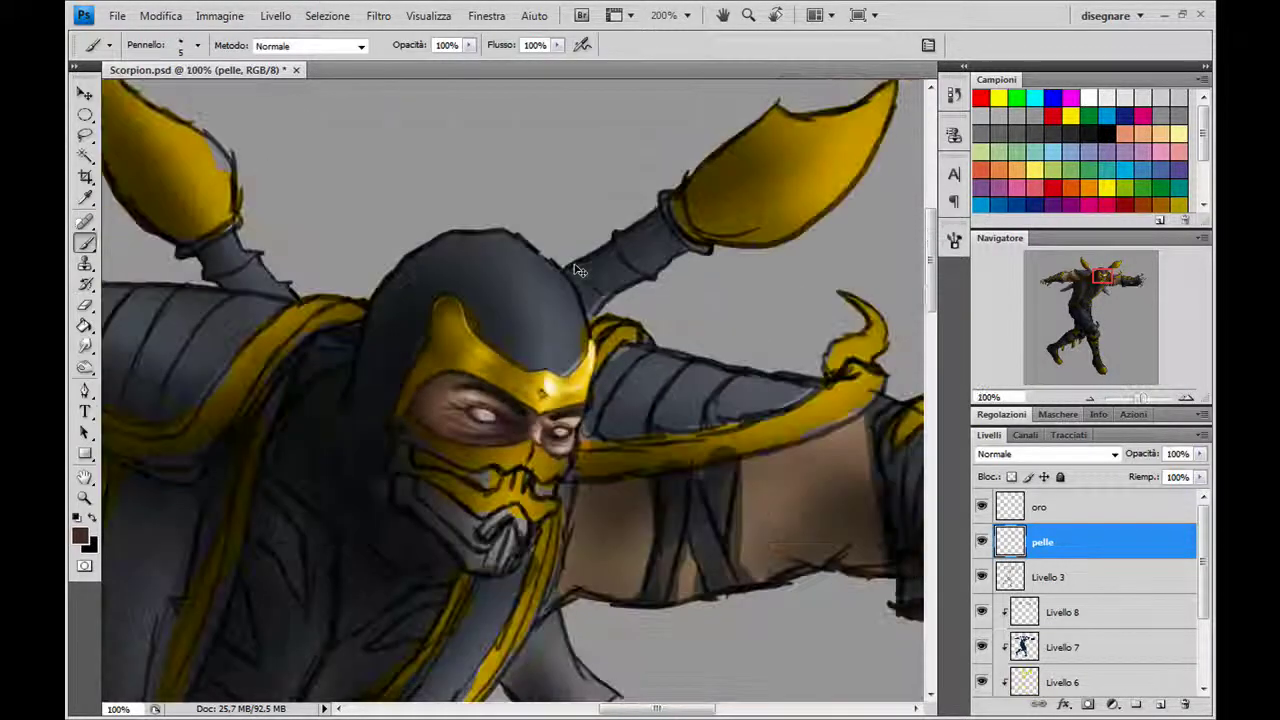
{"action": "key", "text": "ctrl+minus"}
{"action": "key", "text": "ctrl+minus"}
{"action": "key", "text": "ctrl+minus"}
{"action": "key", "text": "ctrl+minus"}
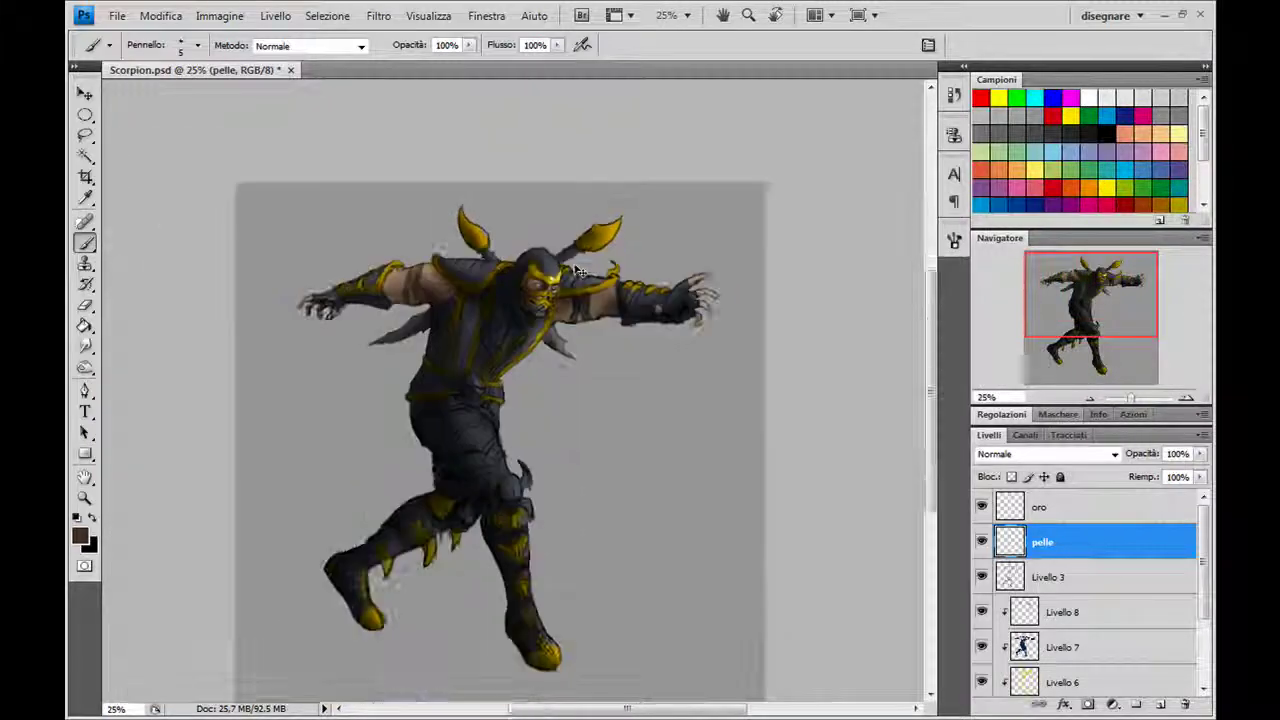
{"action": "key", "text": "ctrl+plus"}
{"action": "key", "text": "ctrl+plus"}
{"action": "key", "text": "ctrl+plus"}
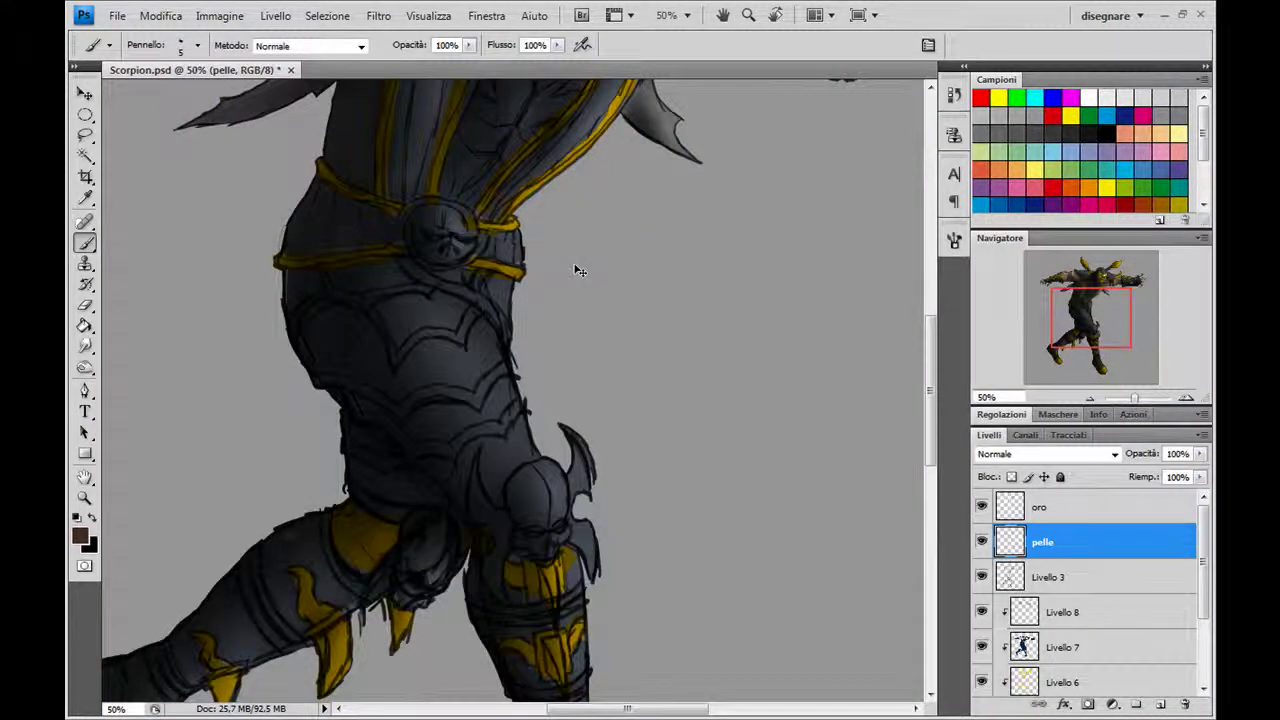
{"action": "key", "text": "ctrl+plus"}
{"action": "key", "text": "ctrl+plus"}
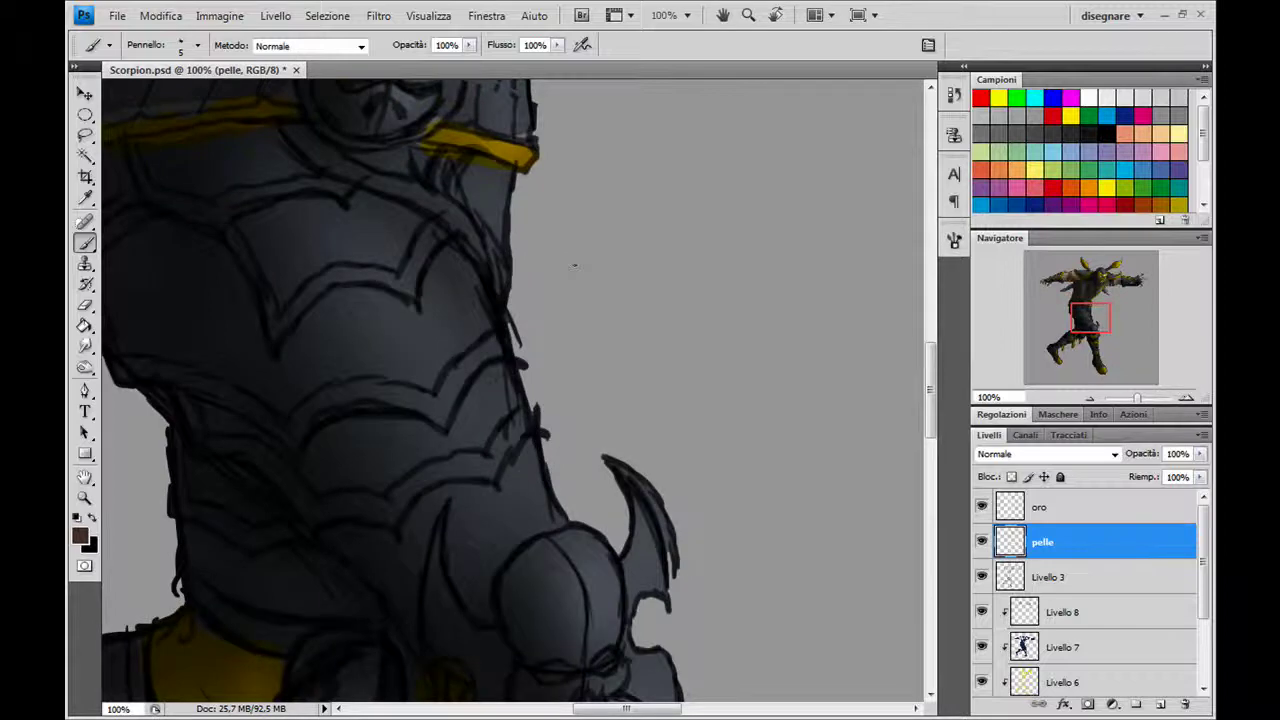
{"action": "scroll", "coordinate": [657, 394], "scroll_direction": "up", "scroll_amount": 3}
{"action": "scroll", "coordinate": [700, 357], "scroll_direction": "up", "scroll_amount": 3}
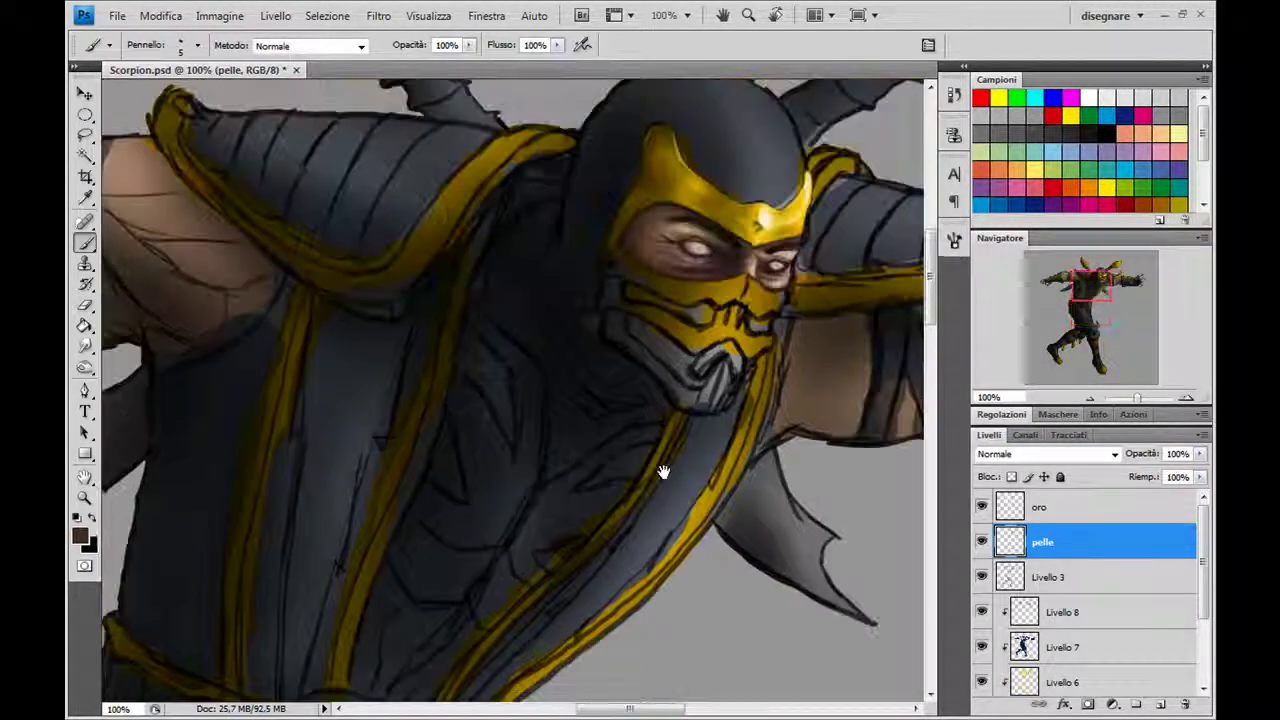
{"action": "scroll", "coordinate": [663, 471], "scroll_direction": "up", "scroll_amount": 3}
{"action": "left_click_drag", "start_coordinate": [681, 381], "coordinate": [622, 360]}
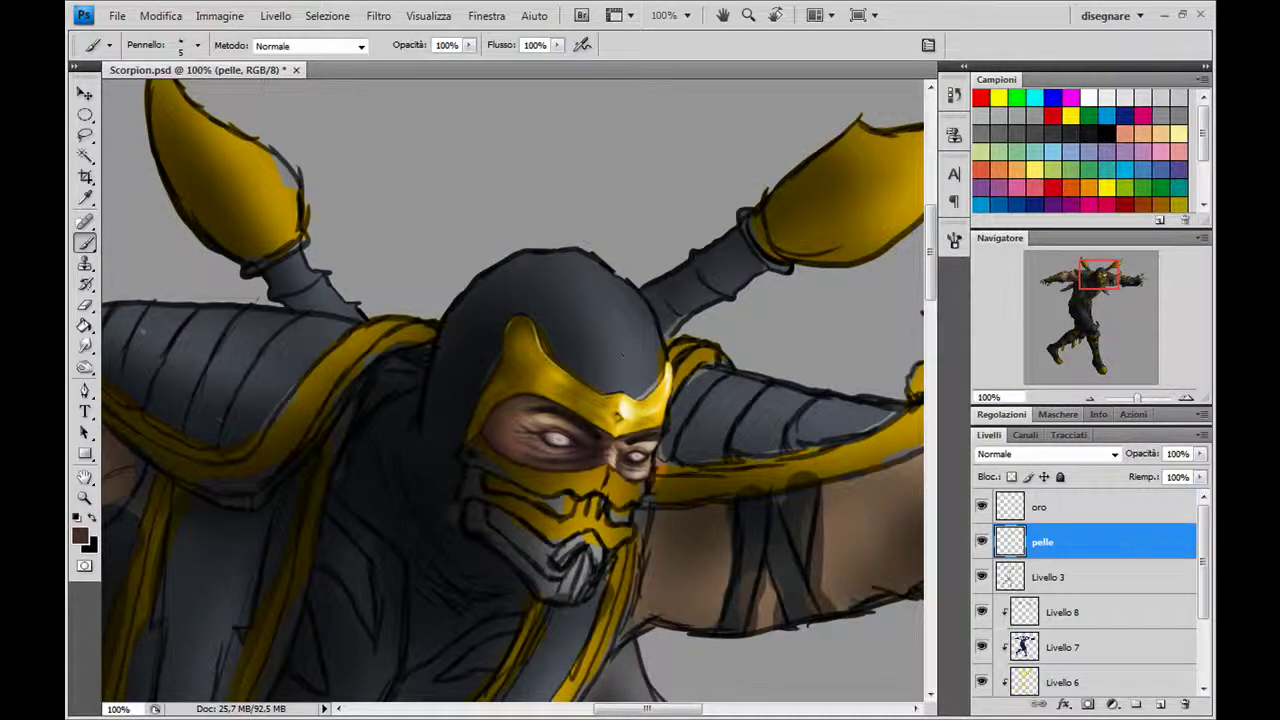
{"action": "key", "text": "ctrl+plus"}
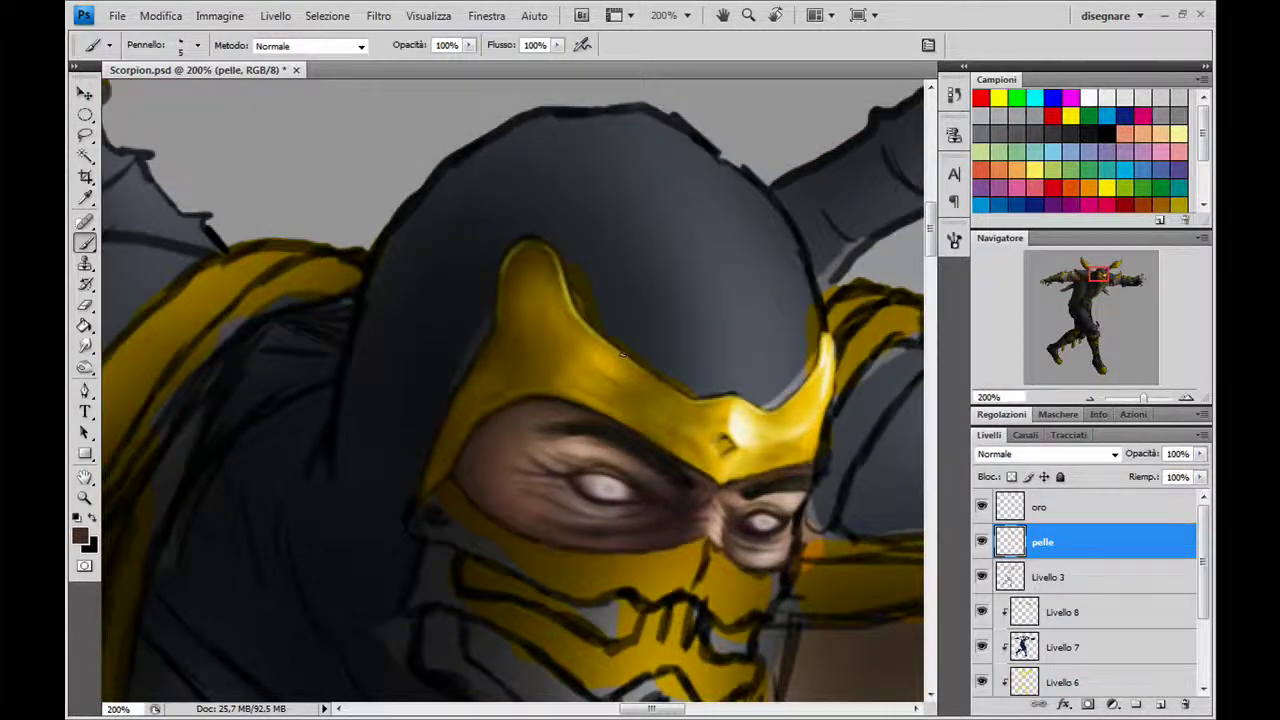
{"action": "left_click_drag", "start_coordinate": [680, 411], "coordinate": [629, 383]}
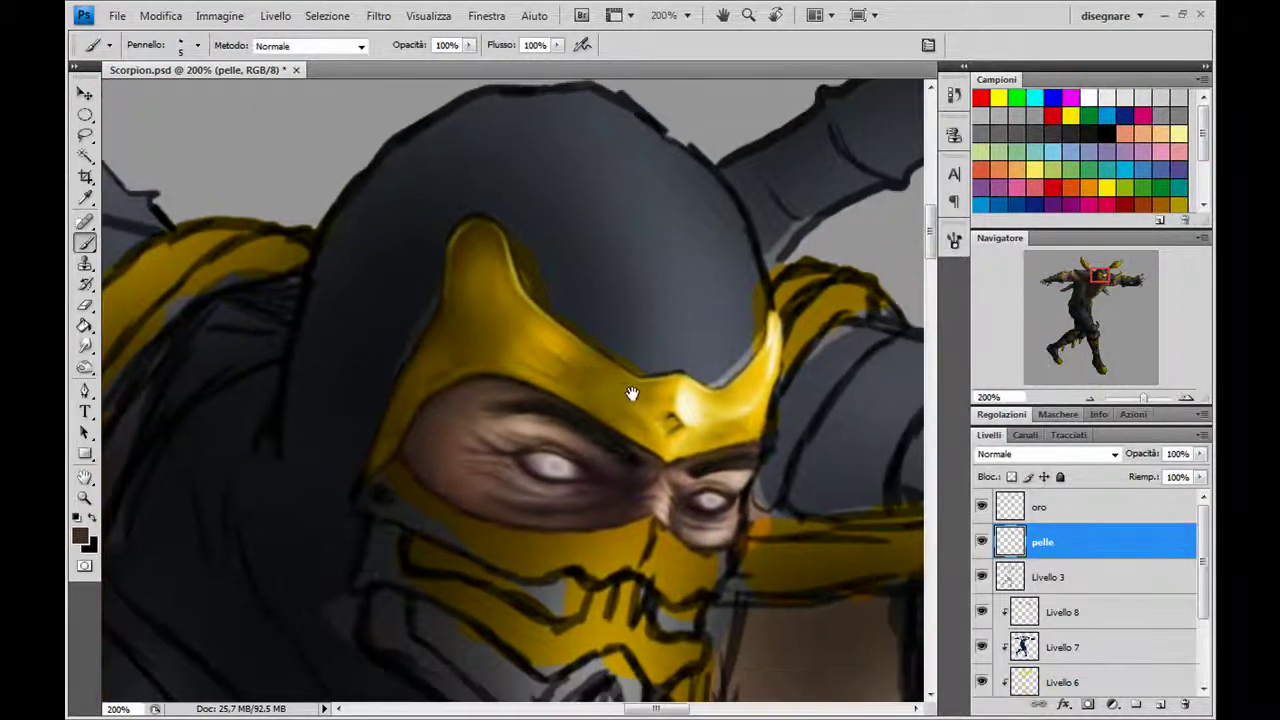
On the oro layer, sample mask golds and cream, and paint pale highlights on the gold mask.
{"action": "left_click", "coordinate": [1075, 518]}
{"action": "left_click", "coordinate": [565, 360], "text": "alt"}
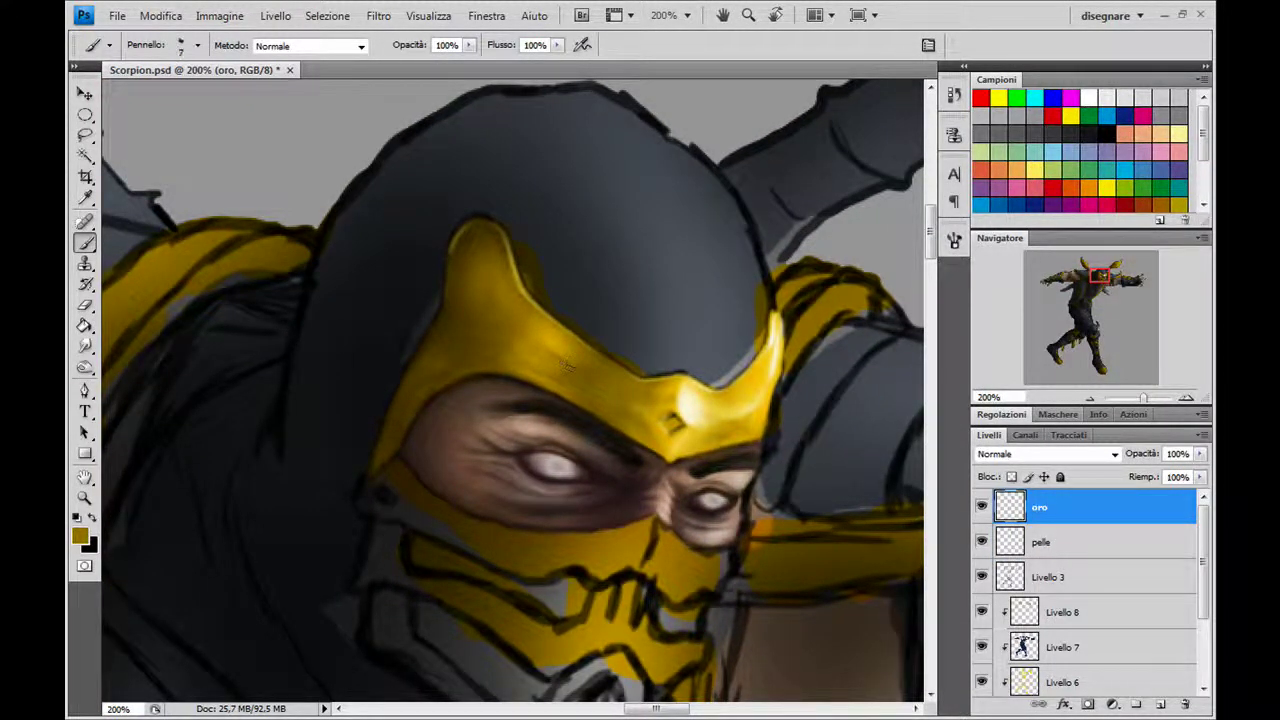
{"action": "key", "text": "bracketright"}
{"action": "left_click", "coordinate": [560, 344], "text": "alt"}
{"action": "left_click", "coordinate": [560, 372], "text": "alt"}
{"action": "left_click", "coordinate": [563, 345], "text": "alt"}
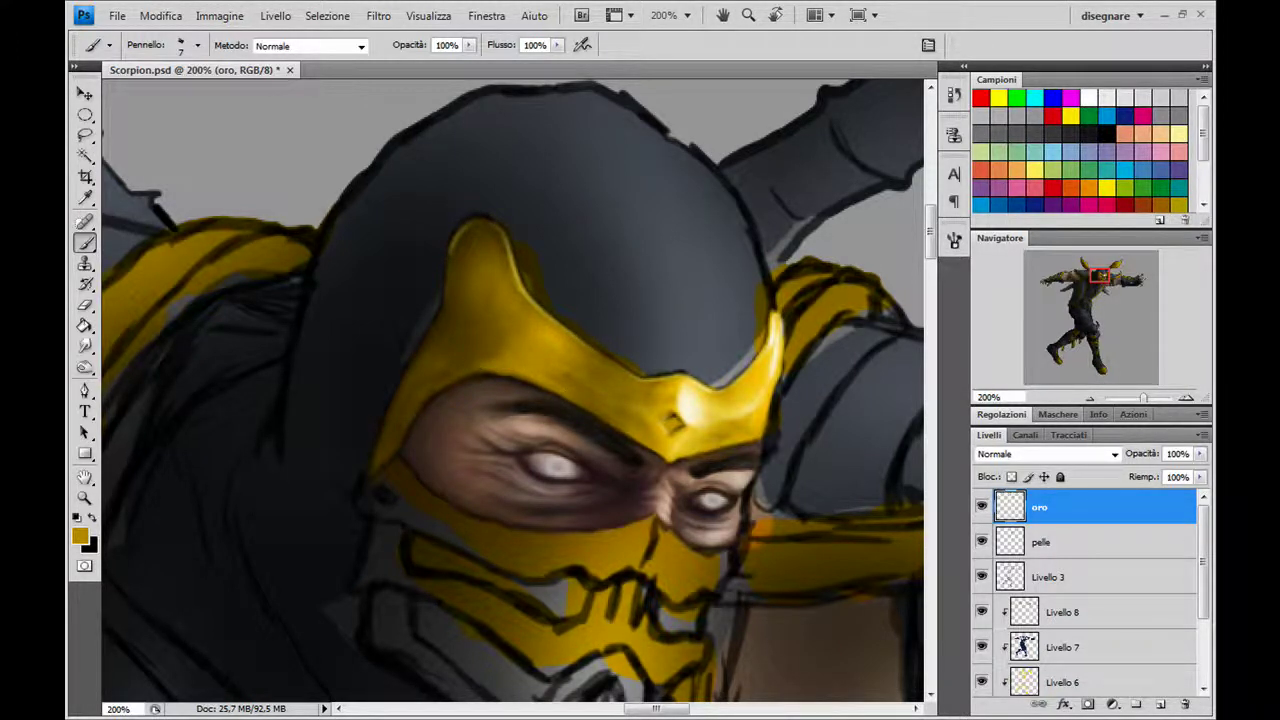
{"action": "left_click", "coordinate": [690, 398], "text": "alt"}
{"action": "left_click_drag", "start_coordinate": [546, 339], "coordinate": [548, 334]}
{"action": "left_click_drag", "start_coordinate": [546, 381], "coordinate": [530, 350]}
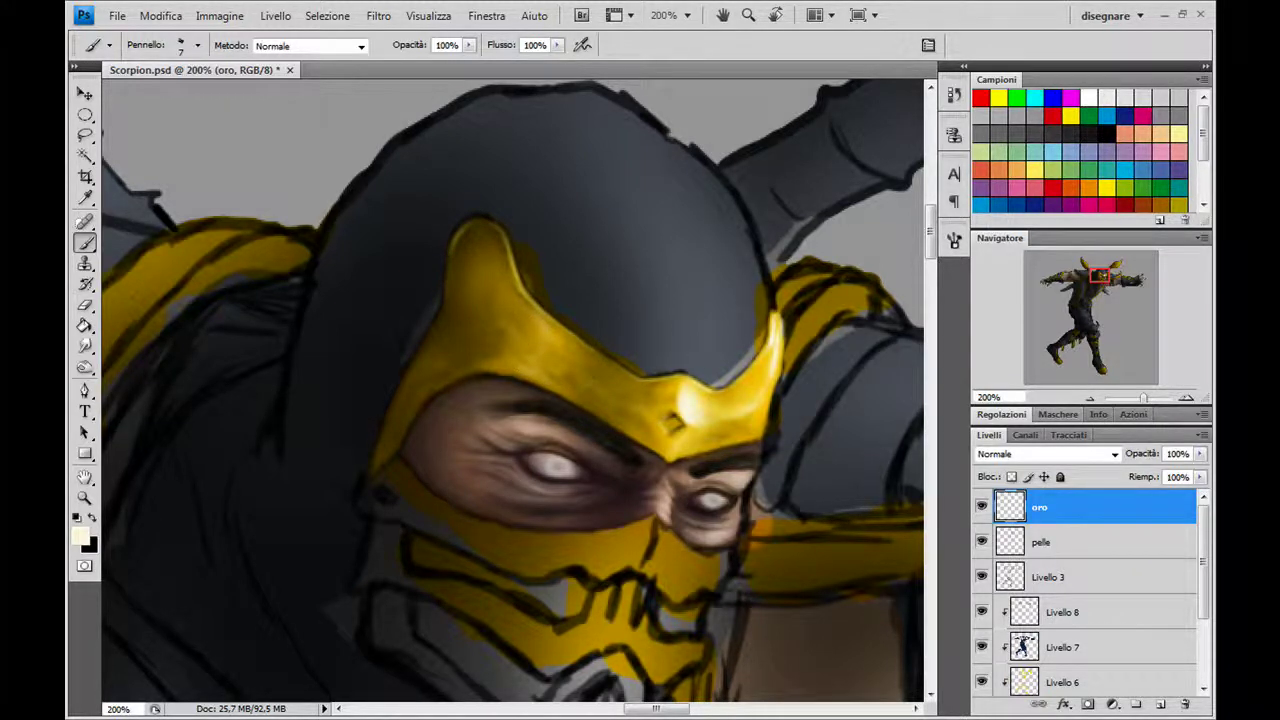
Shade the upper-left mask horn with dark and brighter gold using a 20 then 15 px brush.
{"action": "key", "text": "bracketright"}
{"action": "key", "text": "bracketright"}
{"action": "key", "text": "bracketright"}
{"action": "left_click", "coordinate": [585, 378], "text": "alt"}
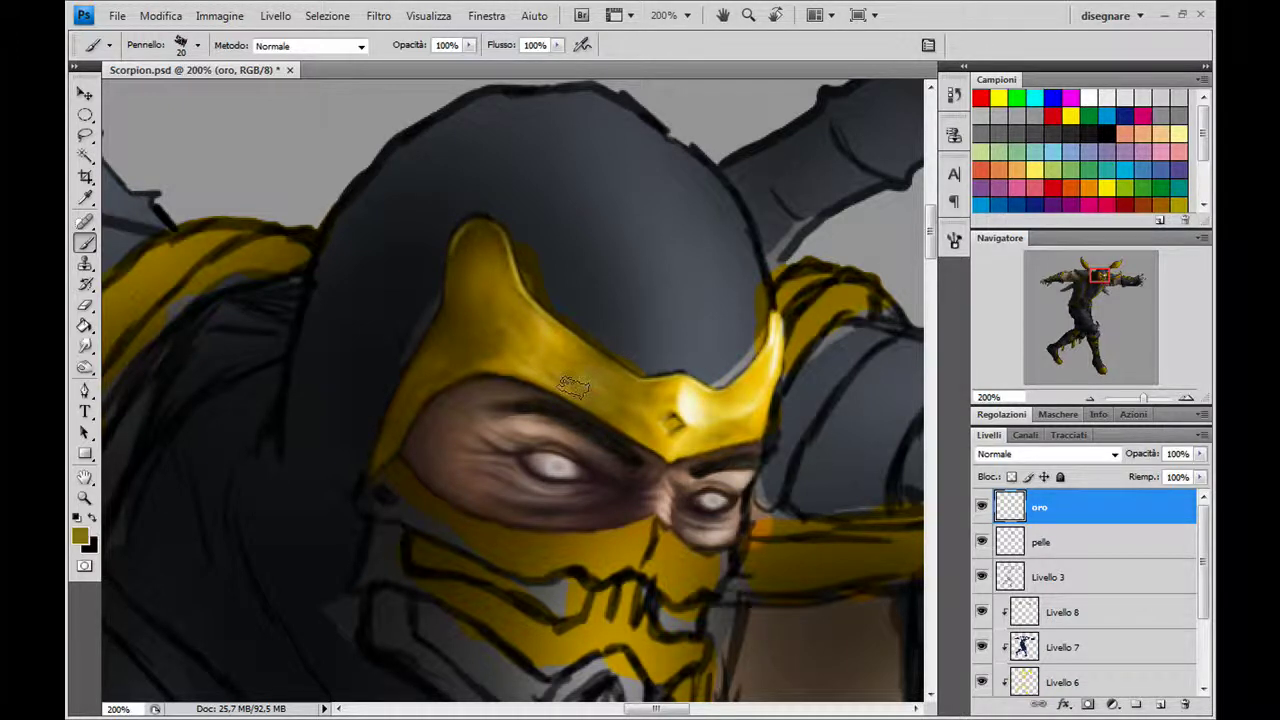
{"action": "left_click_drag", "start_coordinate": [560, 372], "coordinate": [578, 382]}
{"action": "left_click_drag", "start_coordinate": [492, 356], "coordinate": [504, 300]}
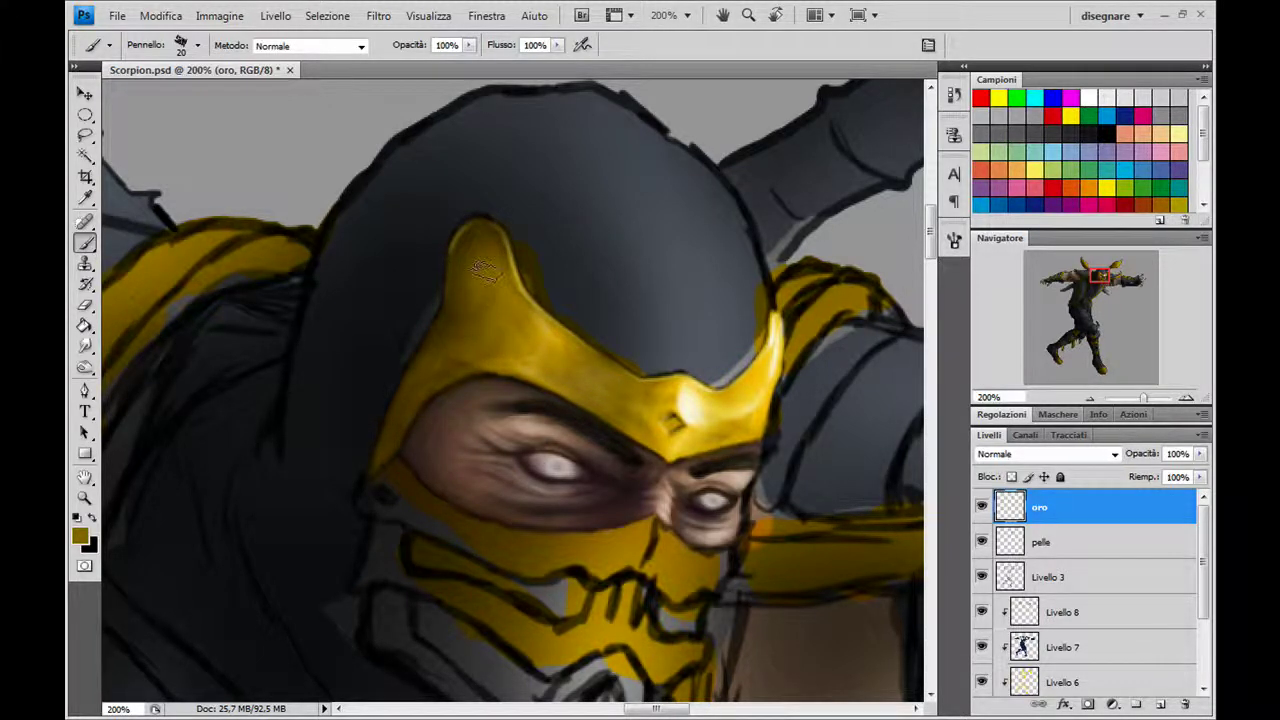
{"action": "left_click", "coordinate": [445, 357]}
{"action": "left_click", "coordinate": [489, 328], "text": "alt"}
{"action": "left_click_drag", "start_coordinate": [494, 287], "coordinate": [472, 242]}
{"action": "key", "text": "["}
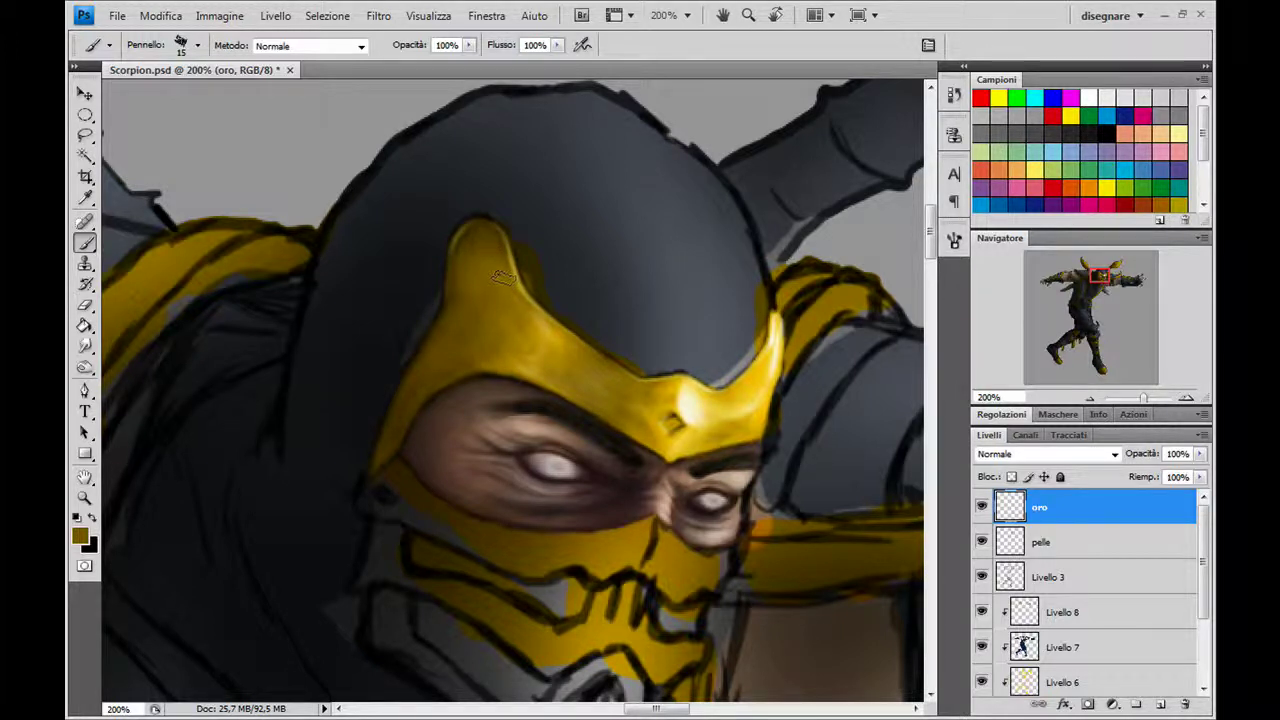
{"action": "left_click", "coordinate": [483, 213]}
Dodge the left side of the gold mask horn, then zoom in close on the forehead.
{"action": "left_click", "coordinate": [85, 368]}
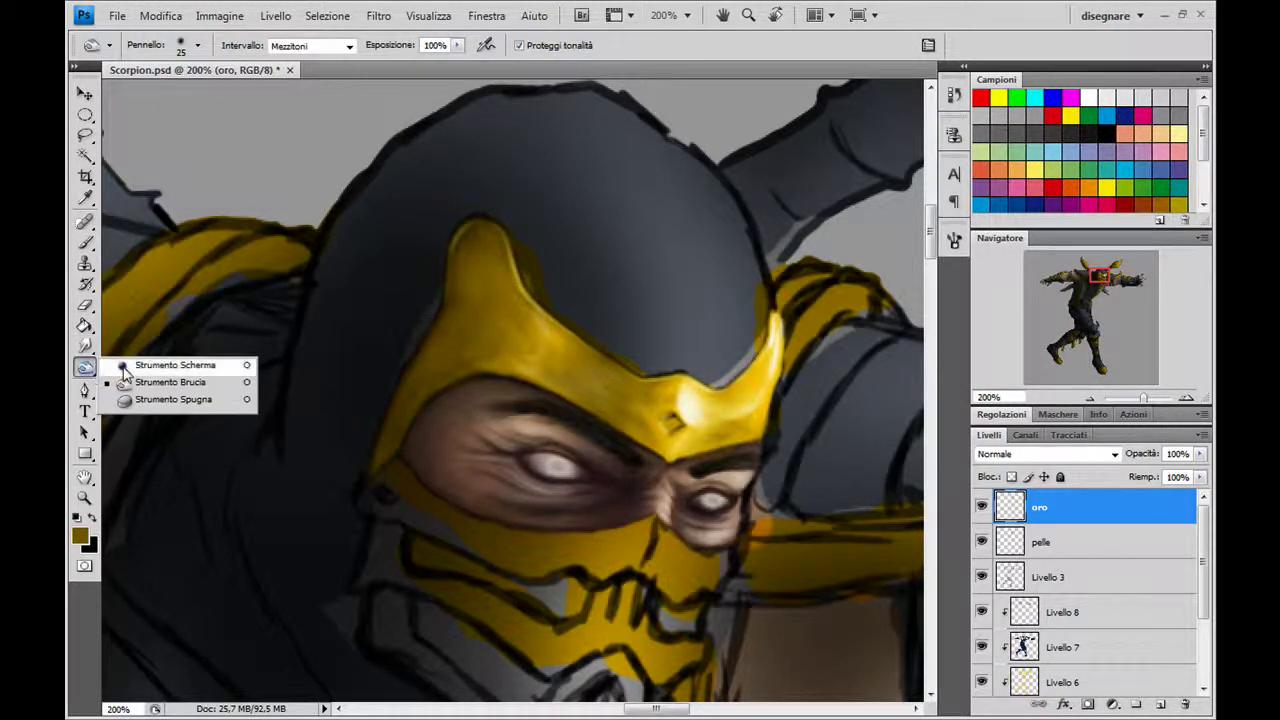
{"action": "left_click_drag", "start_coordinate": [85, 368], "coordinate": [150, 363]}
{"action": "left_click_drag", "start_coordinate": [540, 314], "coordinate": [500, 232]}
{"action": "key", "text": "bracketleft"}
{"action": "key", "text": "bracketleft"}
{"action": "key", "text": "bracketright"}
{"action": "key", "text": "bracketright"}
{"action": "key", "text": "bracketright"}
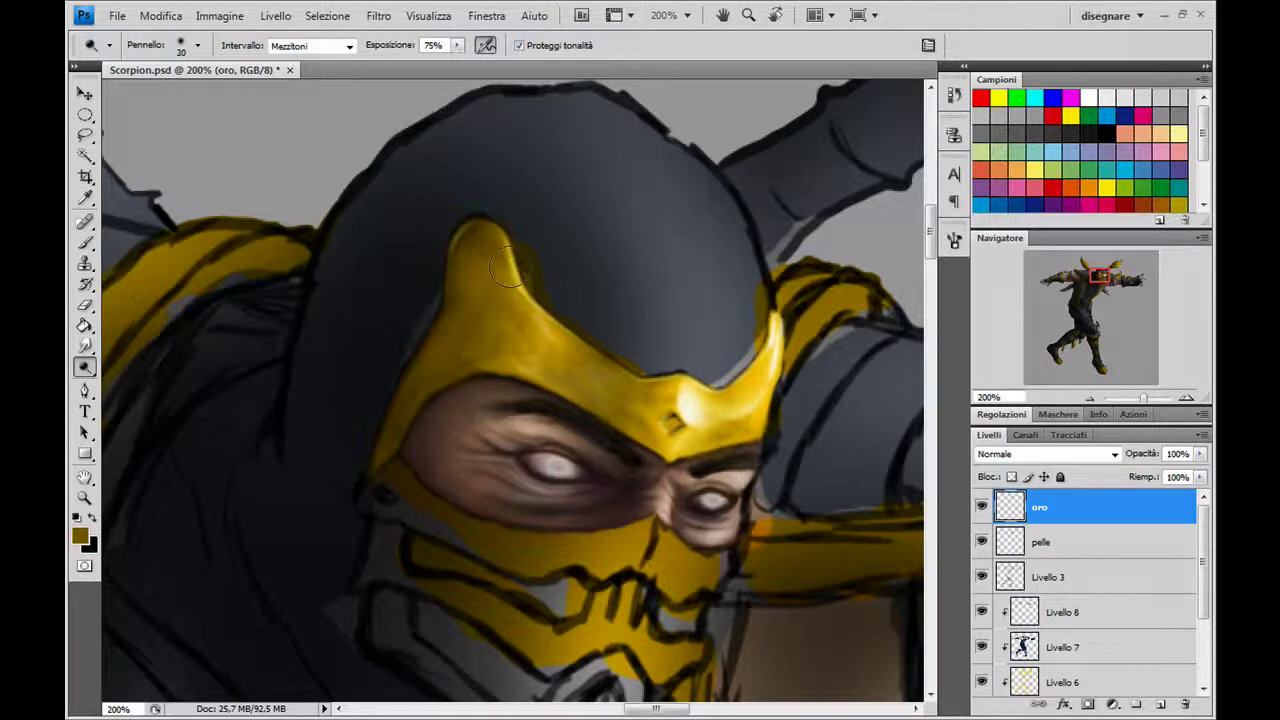
{"action": "left_click_drag", "start_coordinate": [540, 345], "coordinate": [486, 240]}
{"action": "left_click_drag", "start_coordinate": [515, 295], "coordinate": [485, 248]}
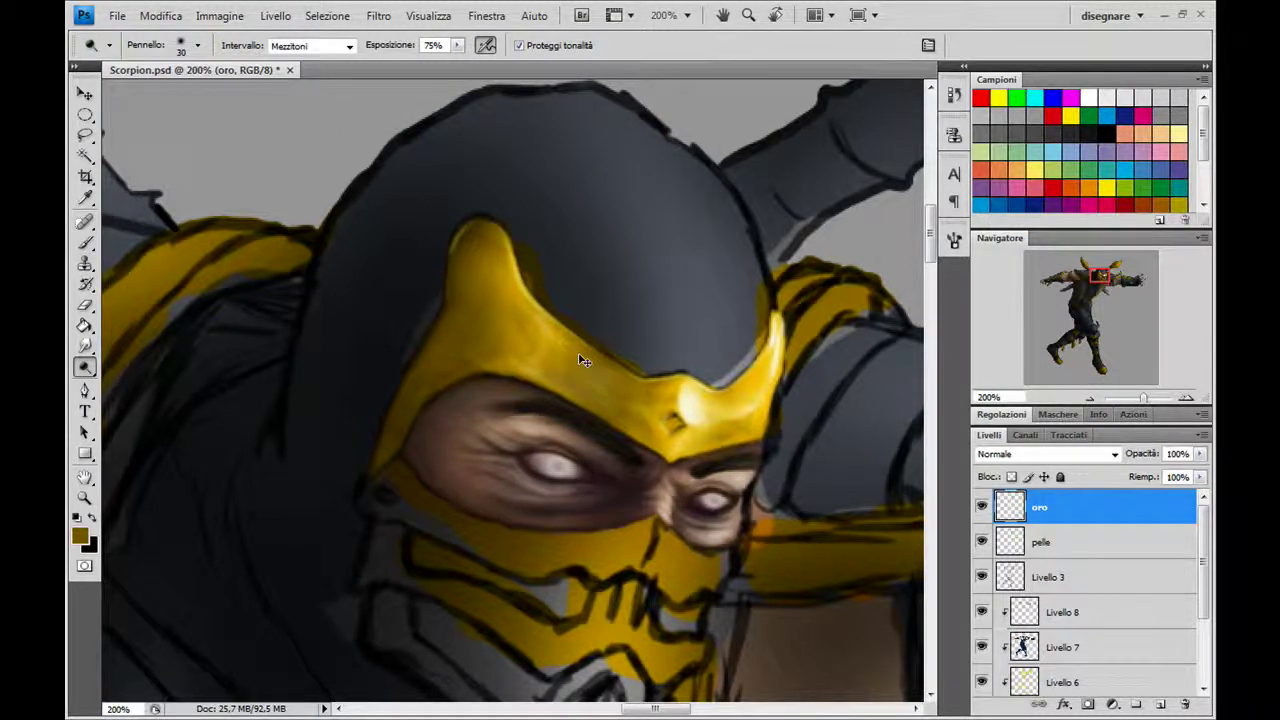
{"action": "key", "text": "ctrl+minus"}
{"action": "key", "text": "ctrl+minus"}
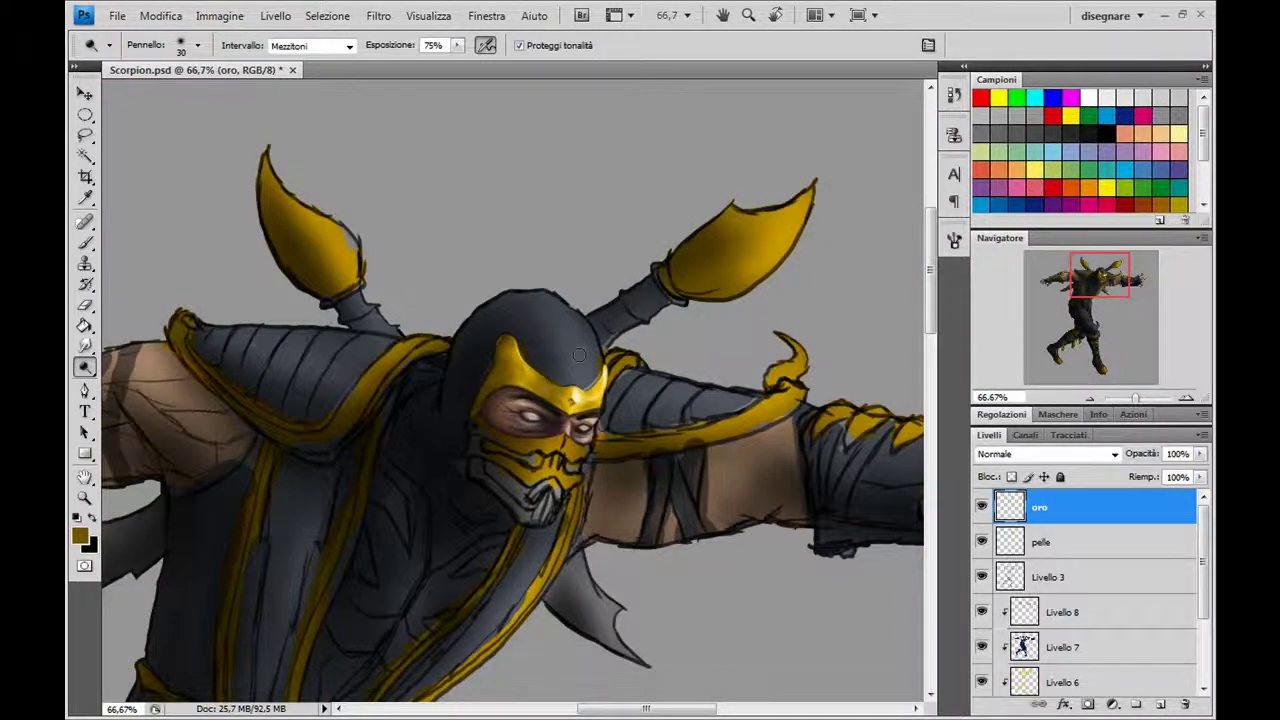
{"action": "key", "text": "ctrl+plus"}
{"action": "key", "text": "ctrl+plus"}
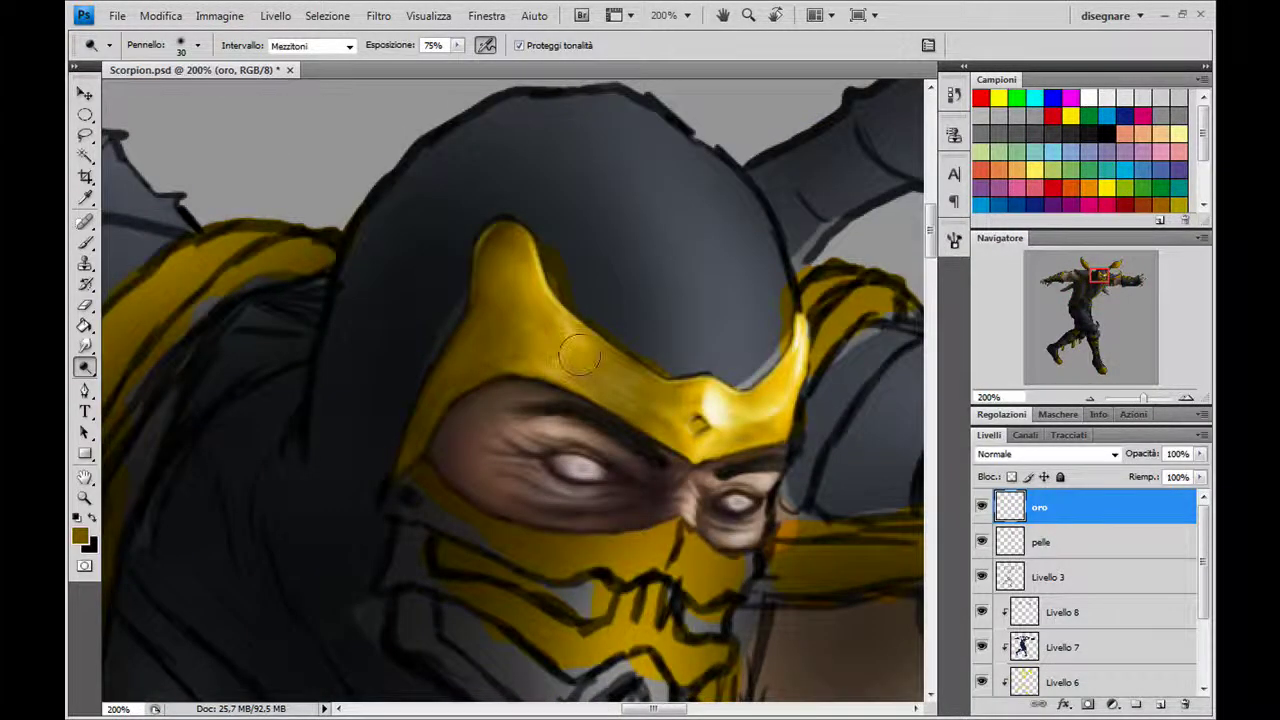
{"action": "left_click", "coordinate": [85, 243]}
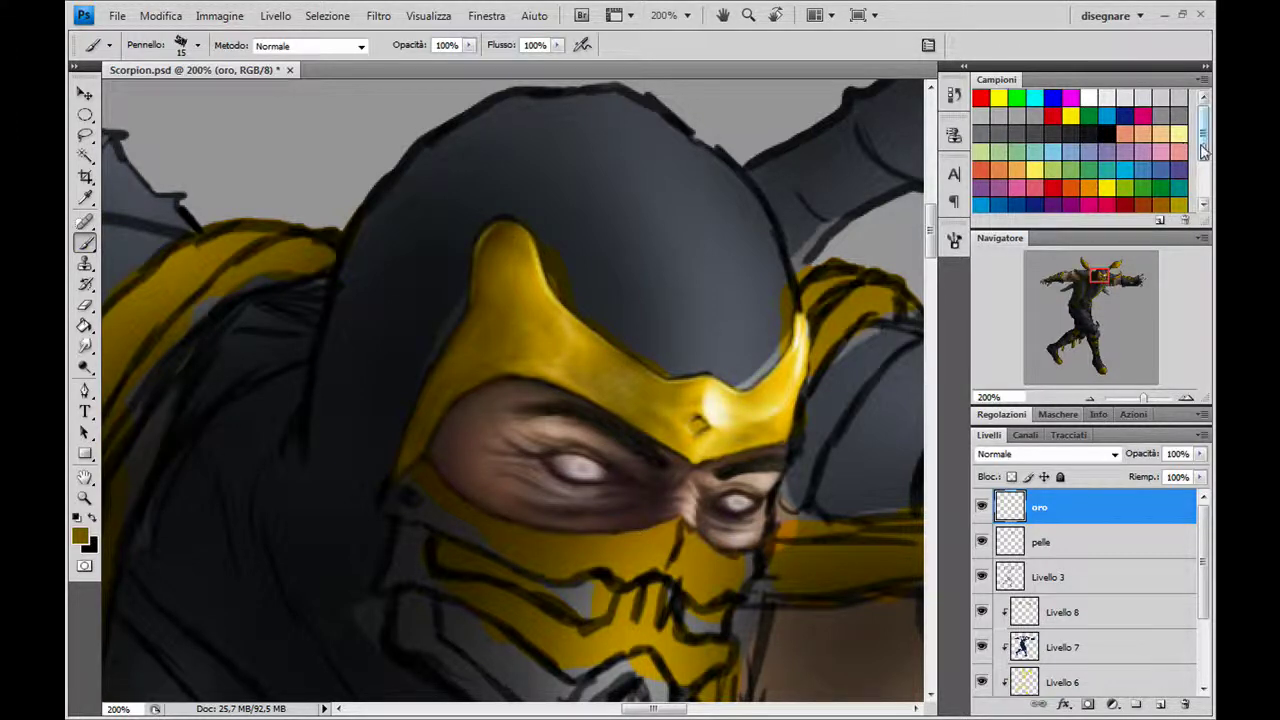
Set a deep pure red in the Color Picker and shrink the brush for the gem.
{"action": "left_click_drag", "start_coordinate": [1205, 150], "coordinate": [1205, 175]}
{"action": "left_click", "coordinate": [1127, 159]}
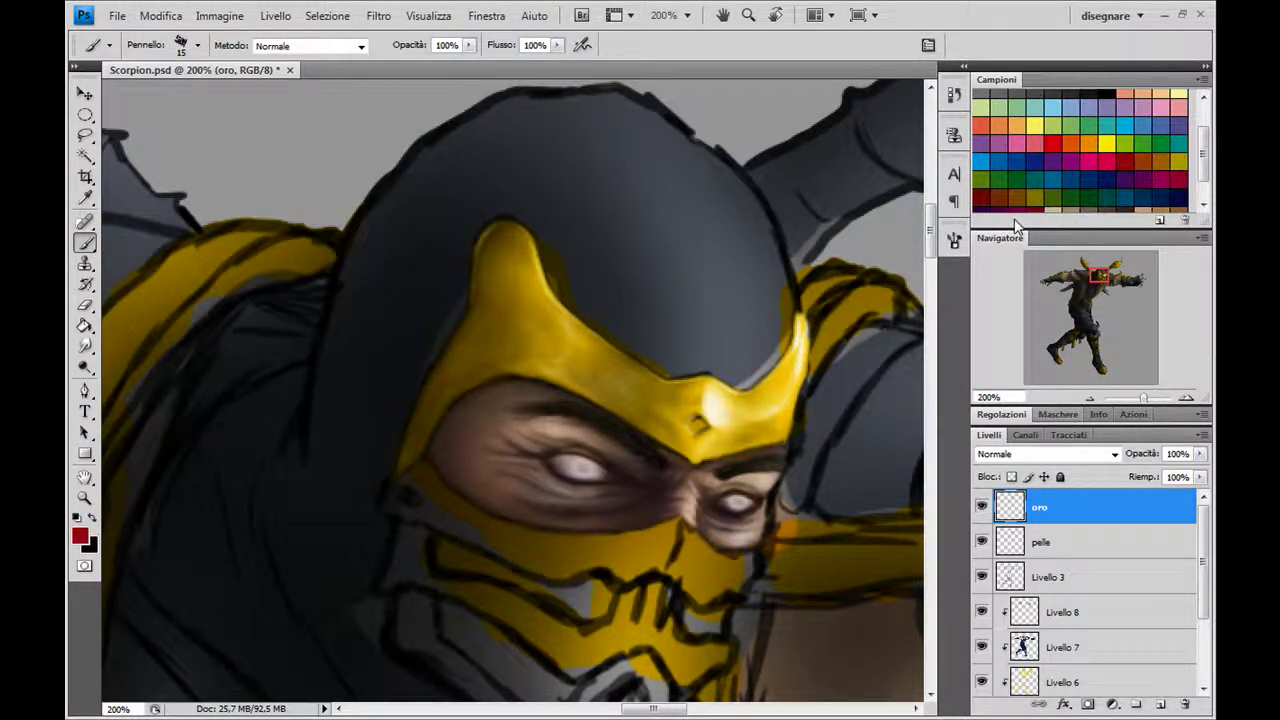
{"action": "left_click", "coordinate": [79, 536]}
{"action": "left_click", "coordinate": [750, 286]}
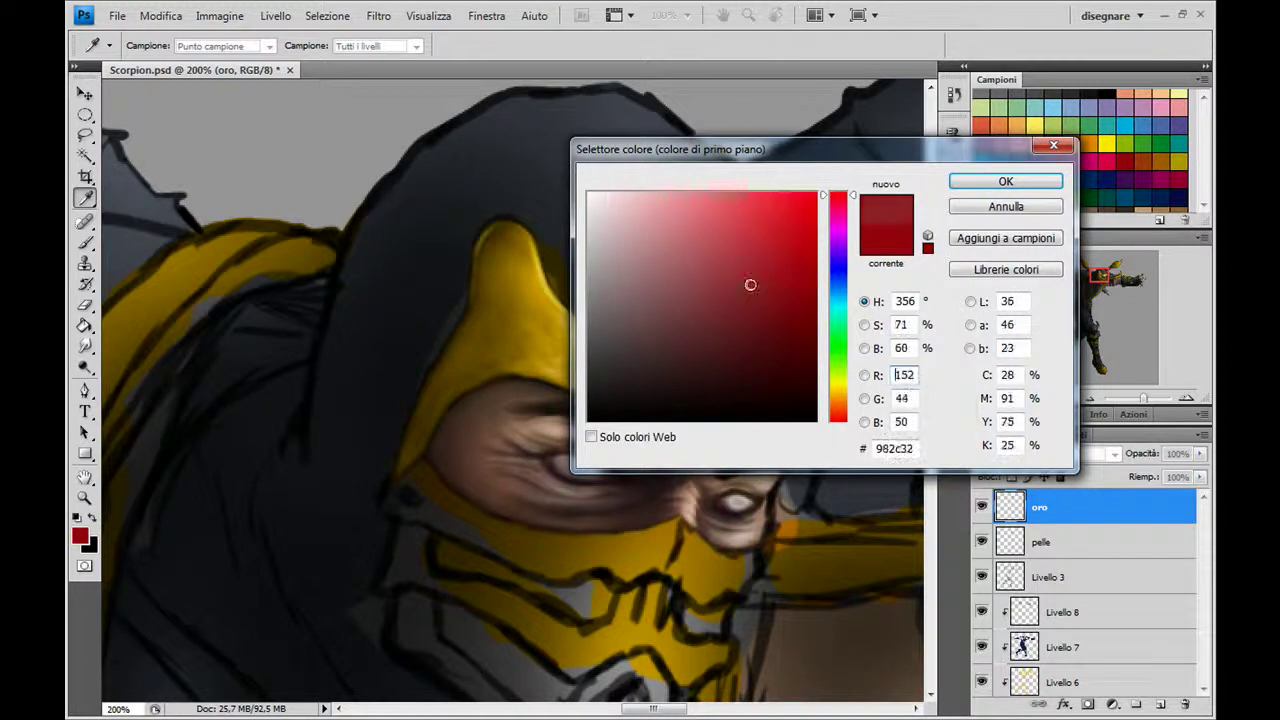
{"action": "left_click", "coordinate": [766, 310]}
{"action": "mouse_move", "coordinate": [766, 310]}
{"action": "left_mouse_down"}
{"action": "mouse_move", "coordinate": [777, 320]}
{"action": "mouse_move", "coordinate": [788, 305]}
{"action": "left_mouse_up"}
{"action": "left_click", "coordinate": [838, 421]}
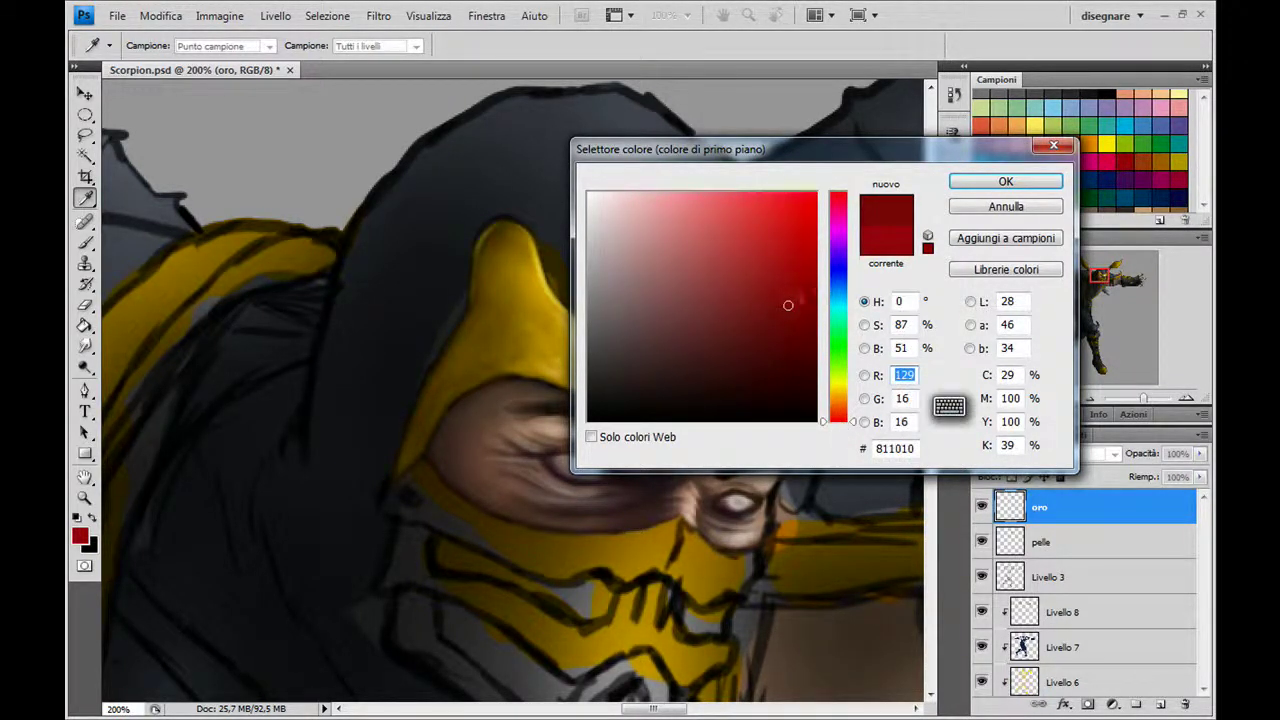
{"action": "left_click", "coordinate": [780, 284]}
{"action": "left_click", "coordinate": [1005, 181]}
{"action": "key", "text": "b"}
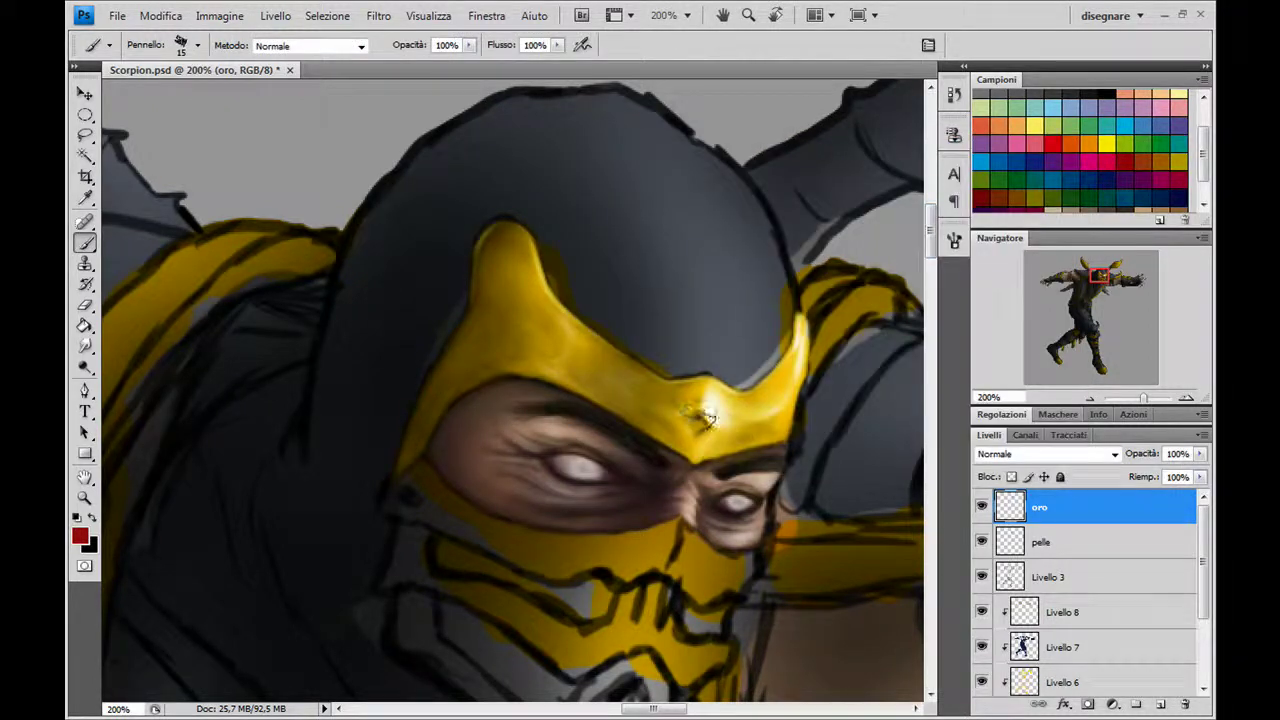
{"action": "key", "text": "bracketleft"}
{"action": "key", "text": "bracketleft"}
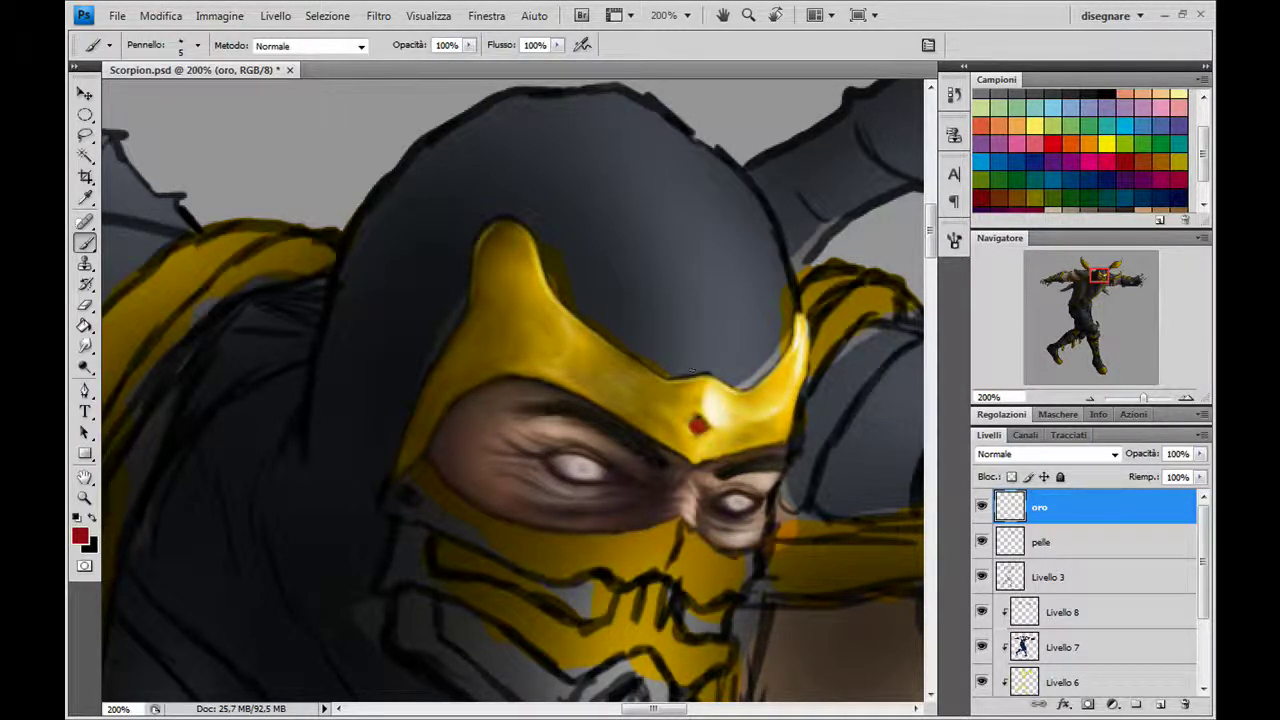
Dodge a highlight above and on the red gem, then set a small Burn brush for its edges.
{"action": "left_click", "coordinate": [85, 366]}
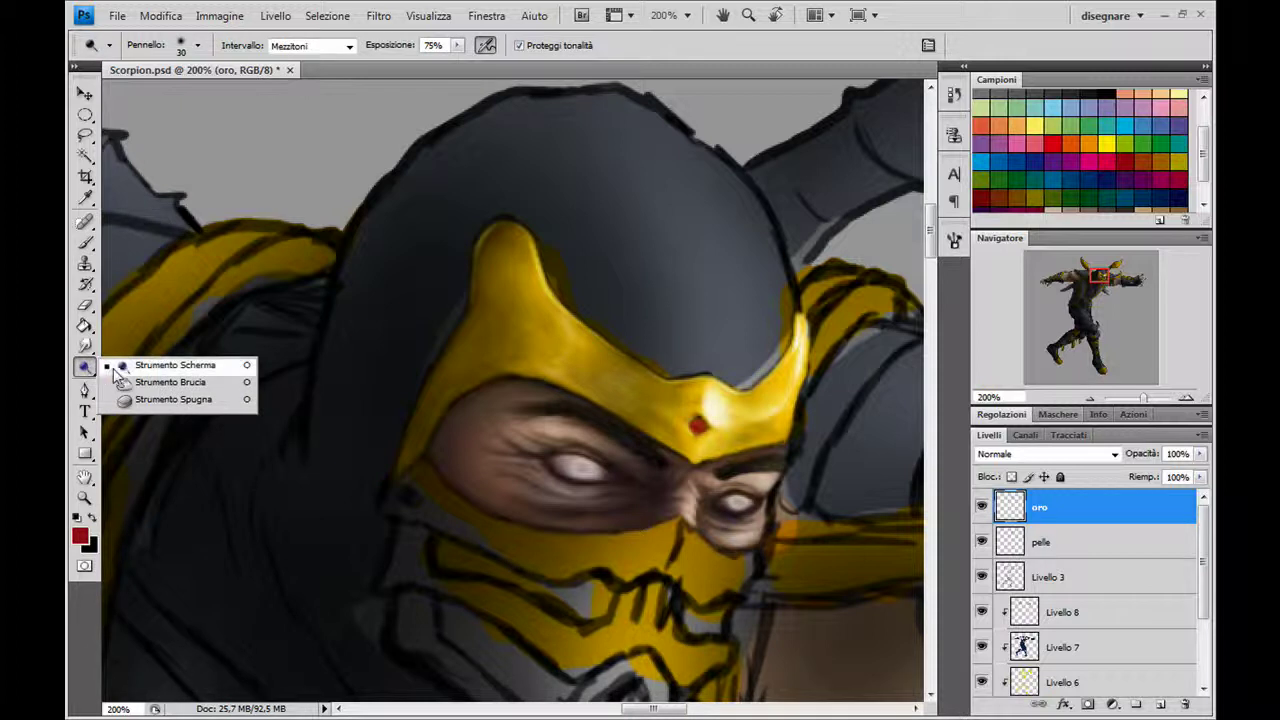
{"action": "left_click", "coordinate": [110, 367]}
{"action": "key", "text": "bracketleft"}
{"action": "key", "text": "bracketleft"}
{"action": "key", "text": "bracketleft"}
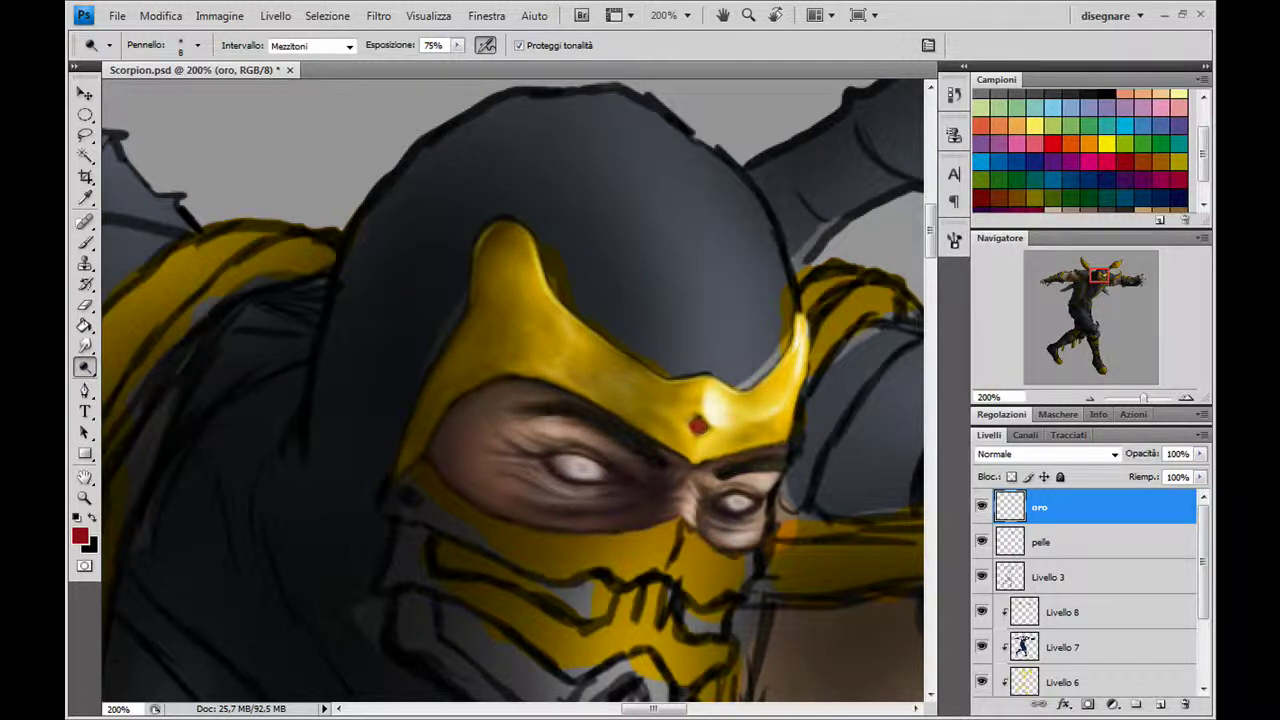
{"action": "key", "text": "bracketleft"}
{"action": "left_click", "coordinate": [701, 406]}
{"action": "left_click", "coordinate": [698, 426]}
{"action": "right_click", "coordinate": [85, 367]}
{"action": "left_click", "coordinate": [150, 384]}
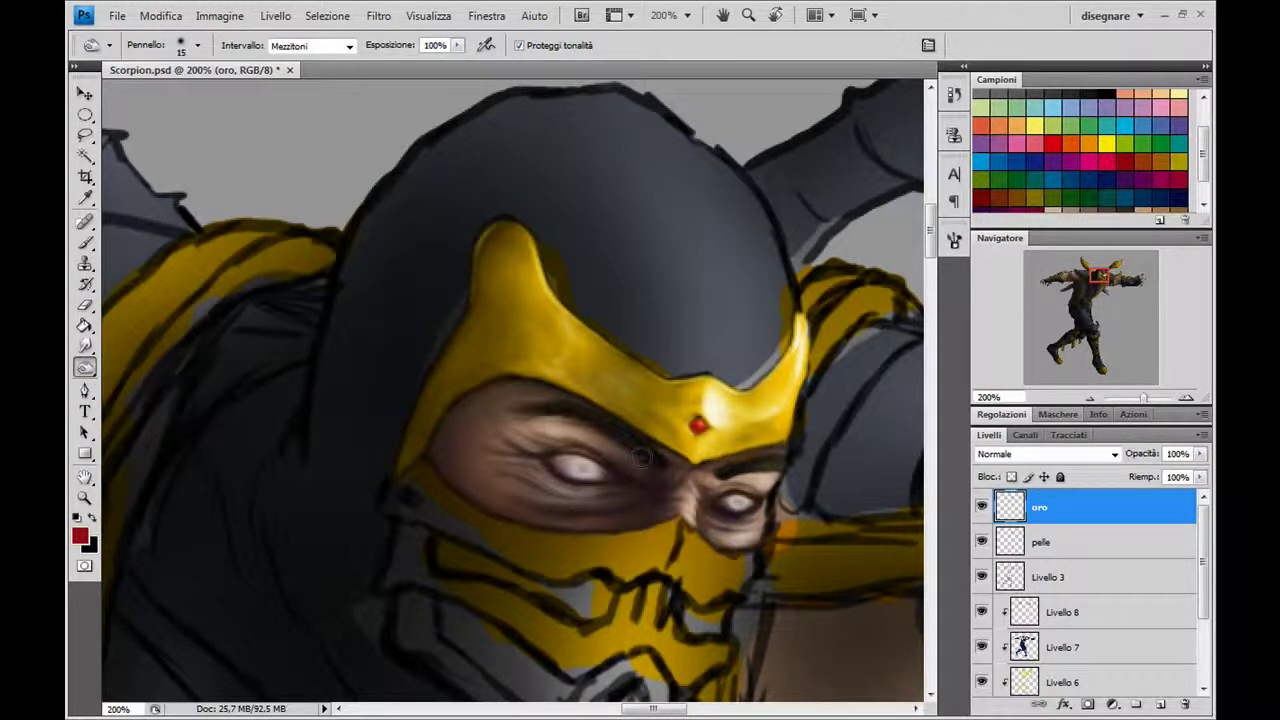
{"action": "key", "text": "bracketleft"}
{"action": "key", "text": "bracketleft"}
{"action": "key", "text": "bracketleft"}
{"action": "key", "text": "bracketleft"}
Dab cream highlights sampled from the mask onto the gem, checking it zoomed out.
{"action": "key", "text": "b"}
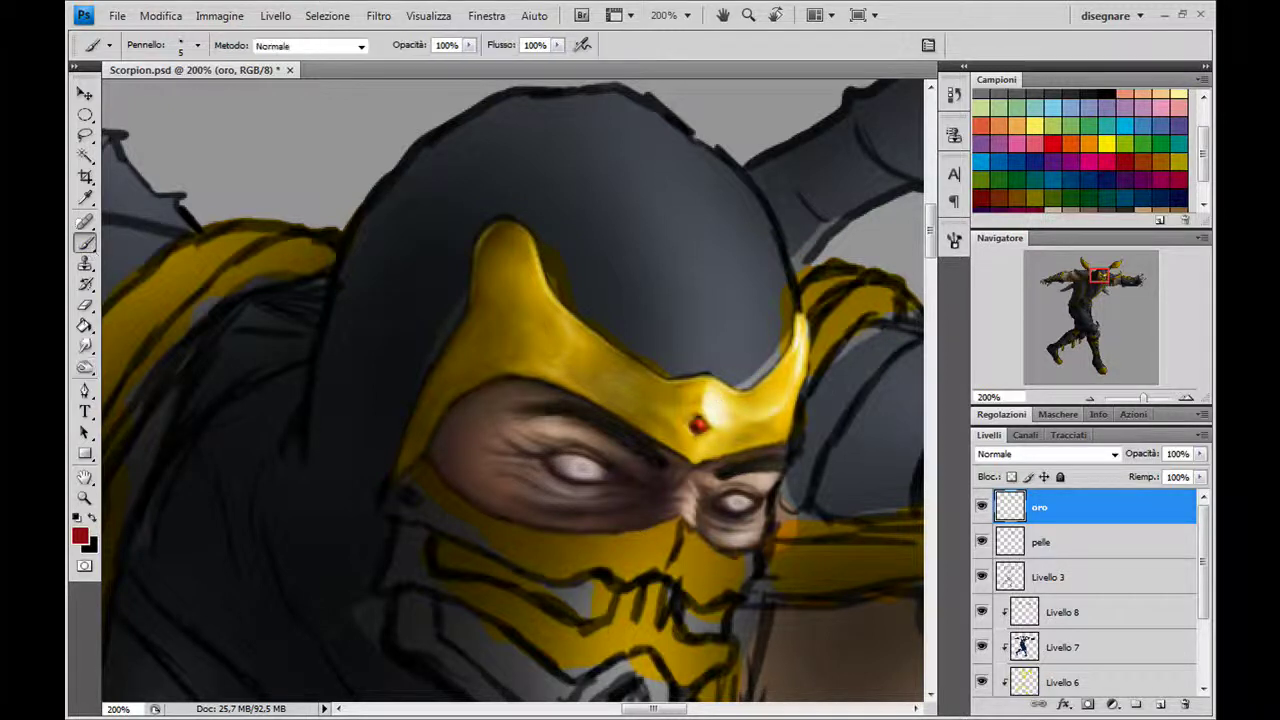
{"action": "left_click", "coordinate": [712, 408], "text": "alt"}
{"action": "left_click", "coordinate": [702, 422]}
{"action": "left_click_drag", "start_coordinate": [697, 422], "coordinate": [700, 426]}
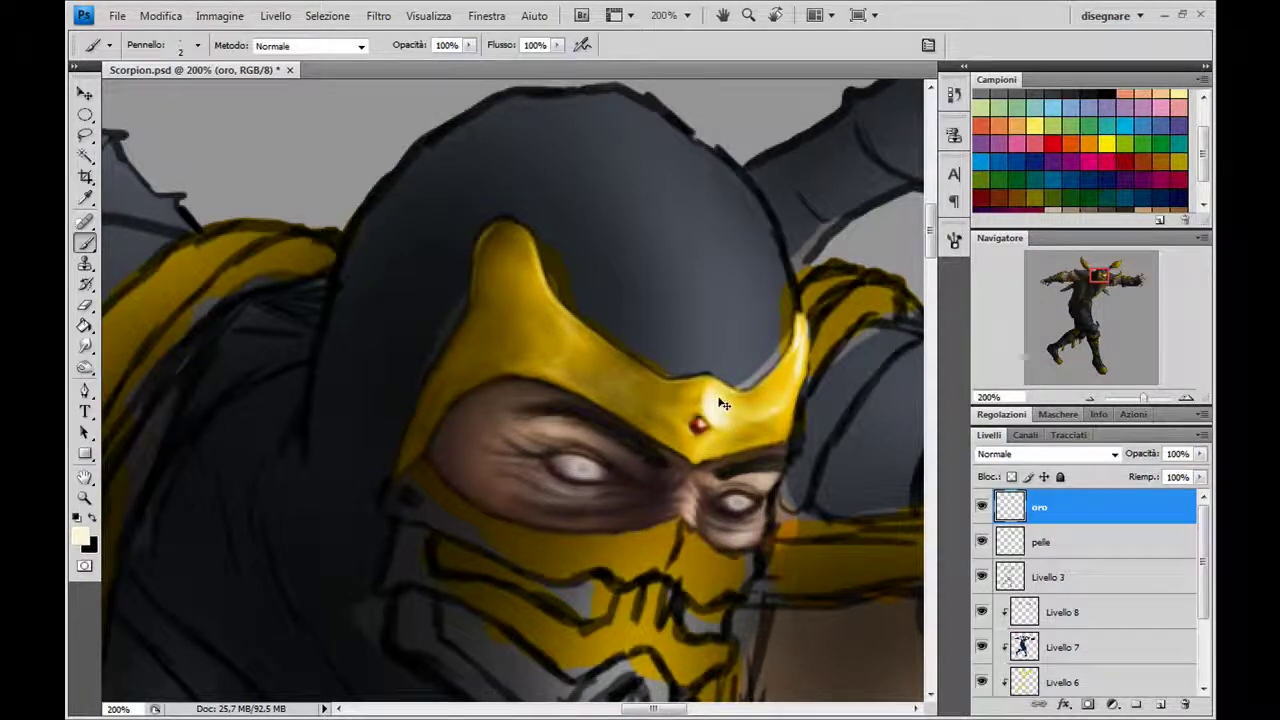
{"action": "key", "text": "ctrl+minus"}
{"action": "key", "text": "ctrl+minus"}
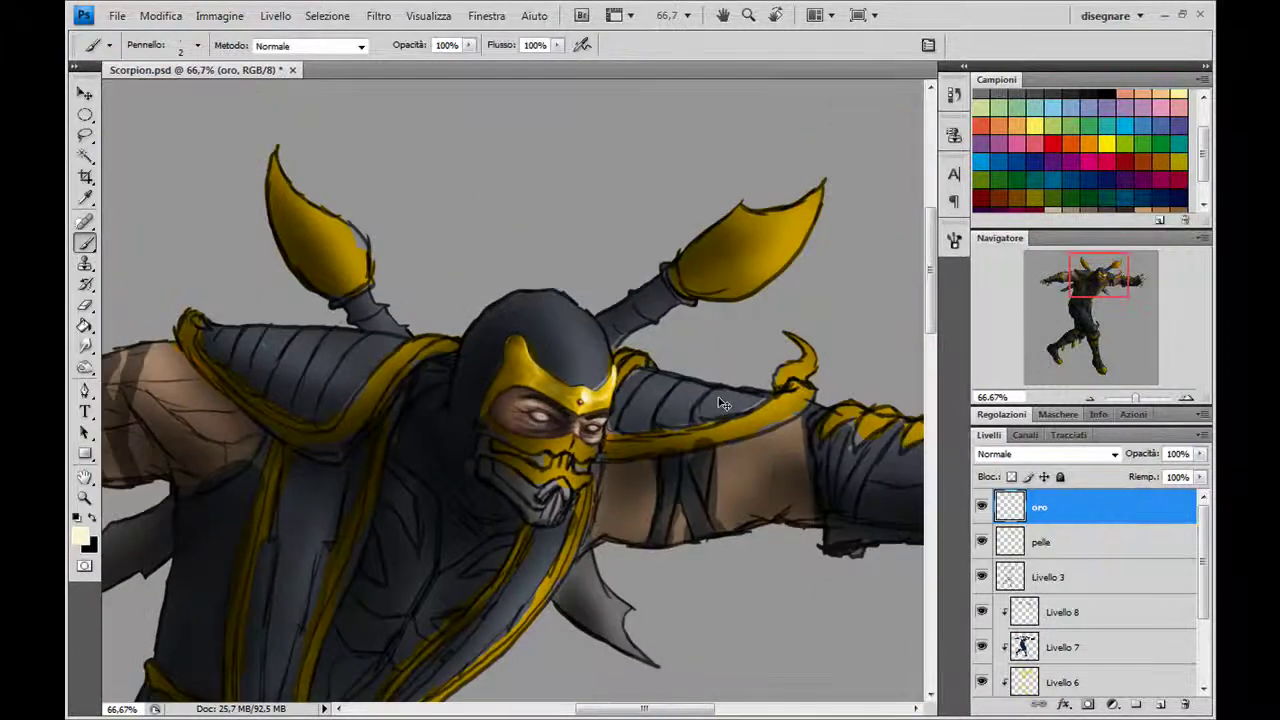
{"action": "key", "text": "ctrl+plus"}
{"action": "key", "text": "ctrl+plus"}
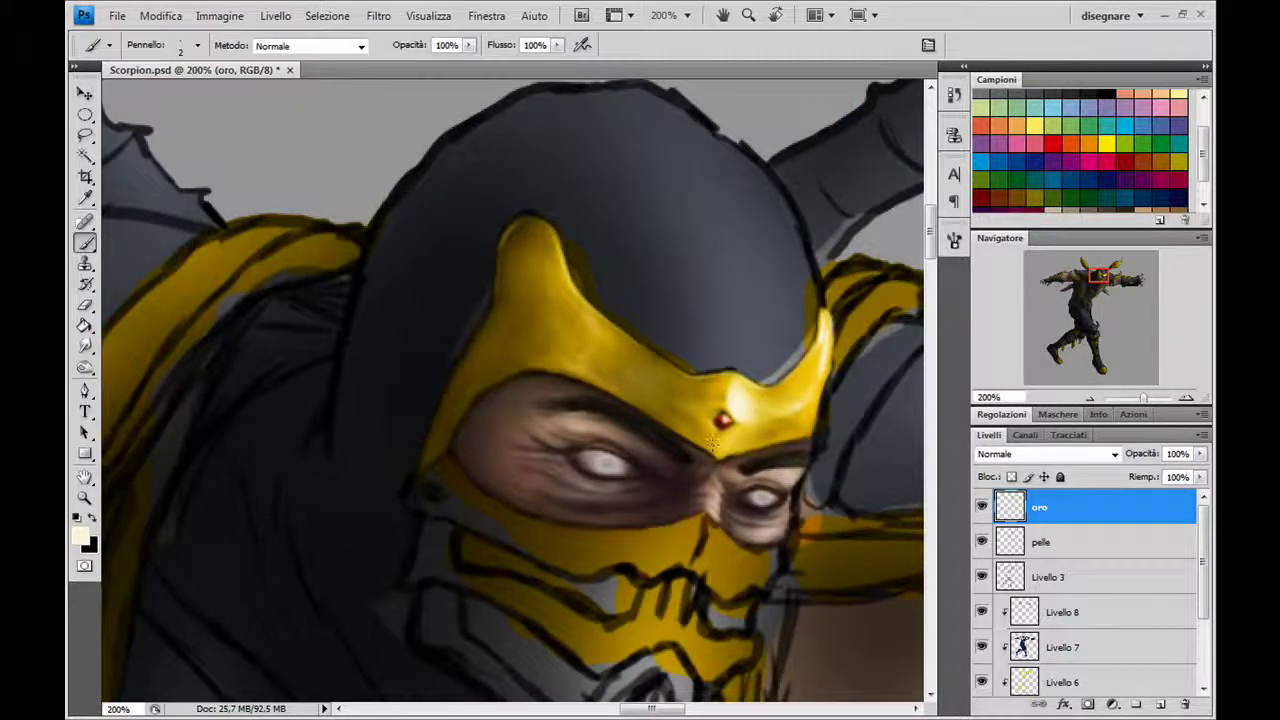
{"action": "left_click_drag", "start_coordinate": [694, 378], "coordinate": [630, 278]}
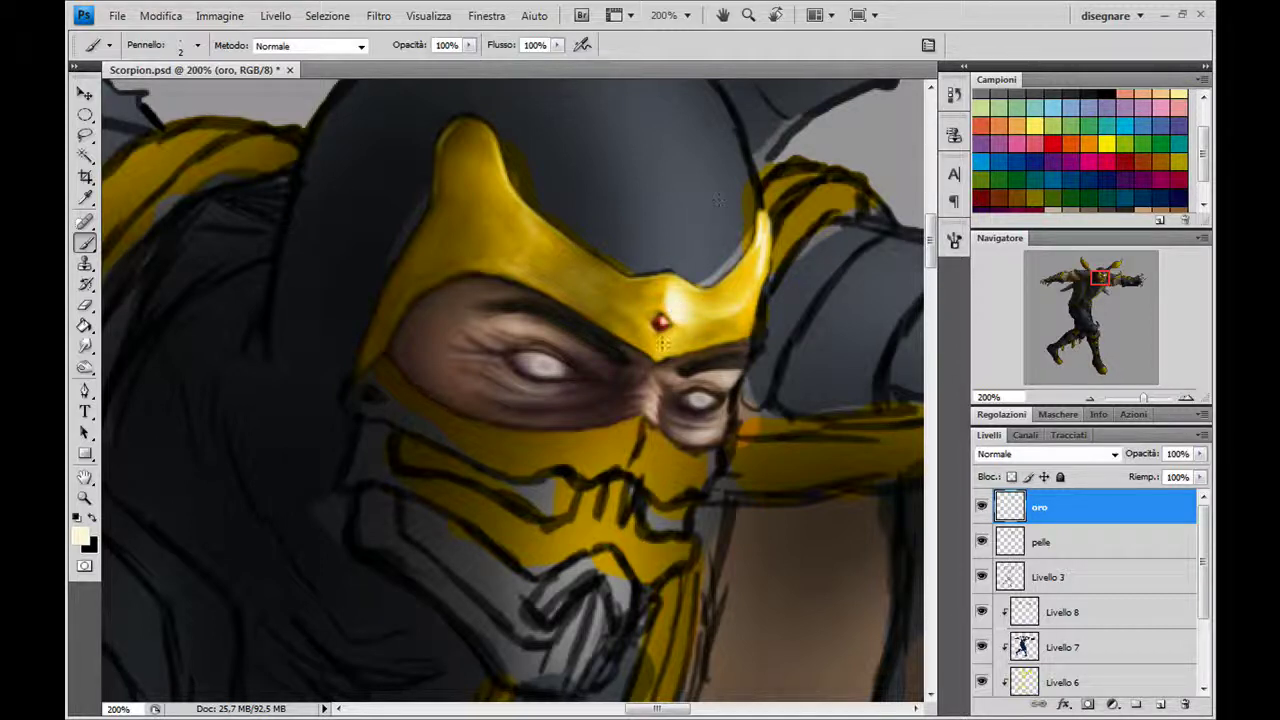
Dab dark gold then bright yellow around the red gem, sampling both from the mask.
{"action": "left_click_drag", "start_coordinate": [640, 362], "coordinate": [620, 350]}
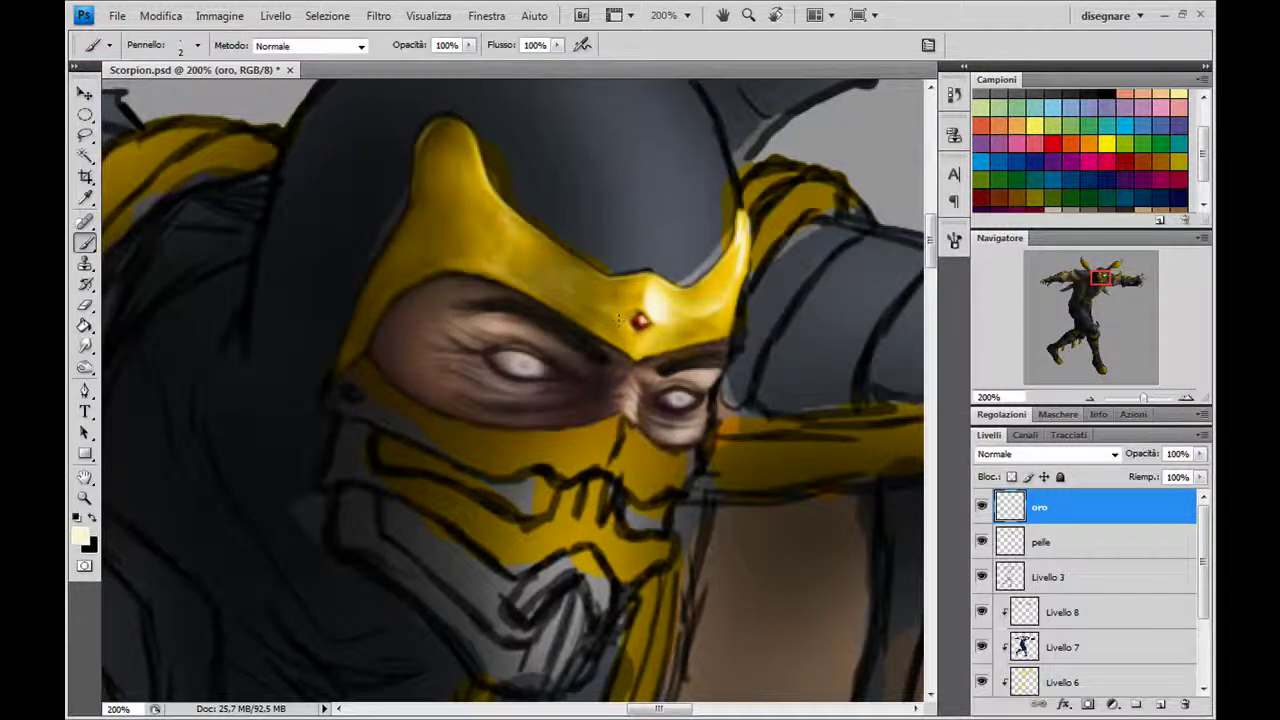
{"action": "left_click", "coordinate": [612, 330], "text": "alt"}
{"action": "left_click", "coordinate": [630, 355]}
{"action": "left_click", "coordinate": [630, 355]}
{"action": "left_click", "coordinate": [628, 355]}
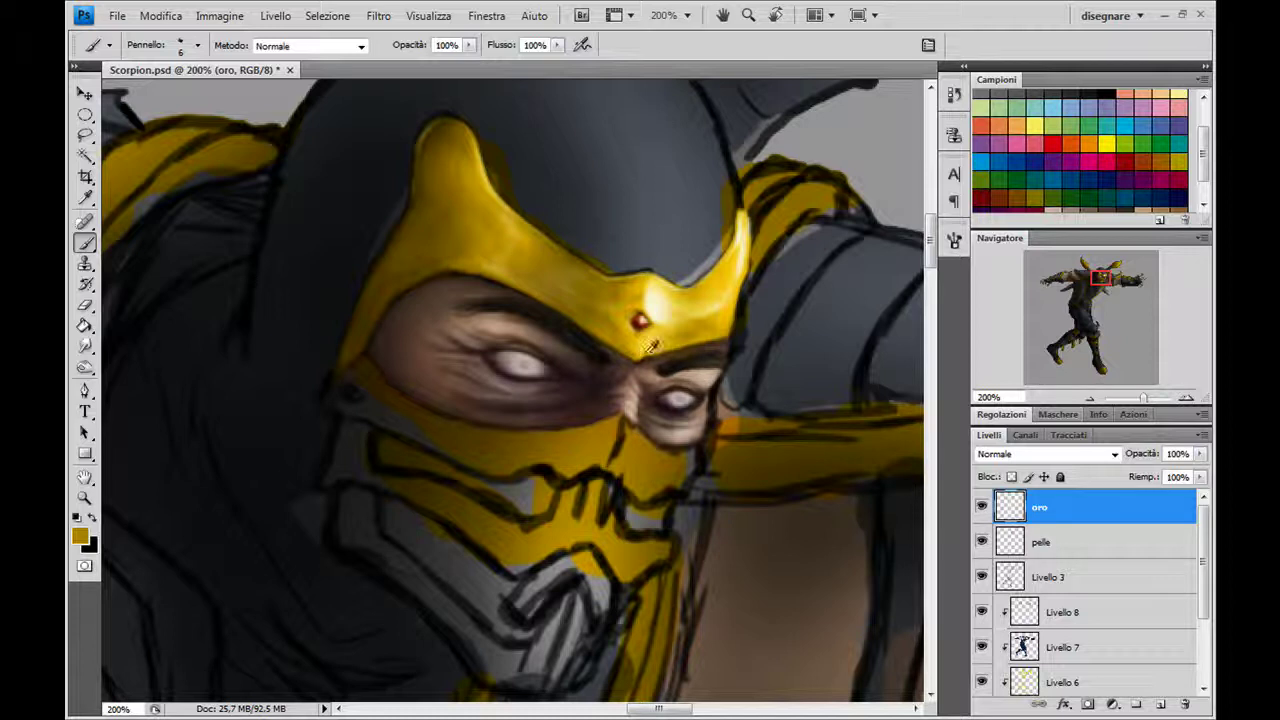
{"action": "left_click", "coordinate": [650, 346], "text": "alt"}
{"action": "left_click", "coordinate": [655, 352]}
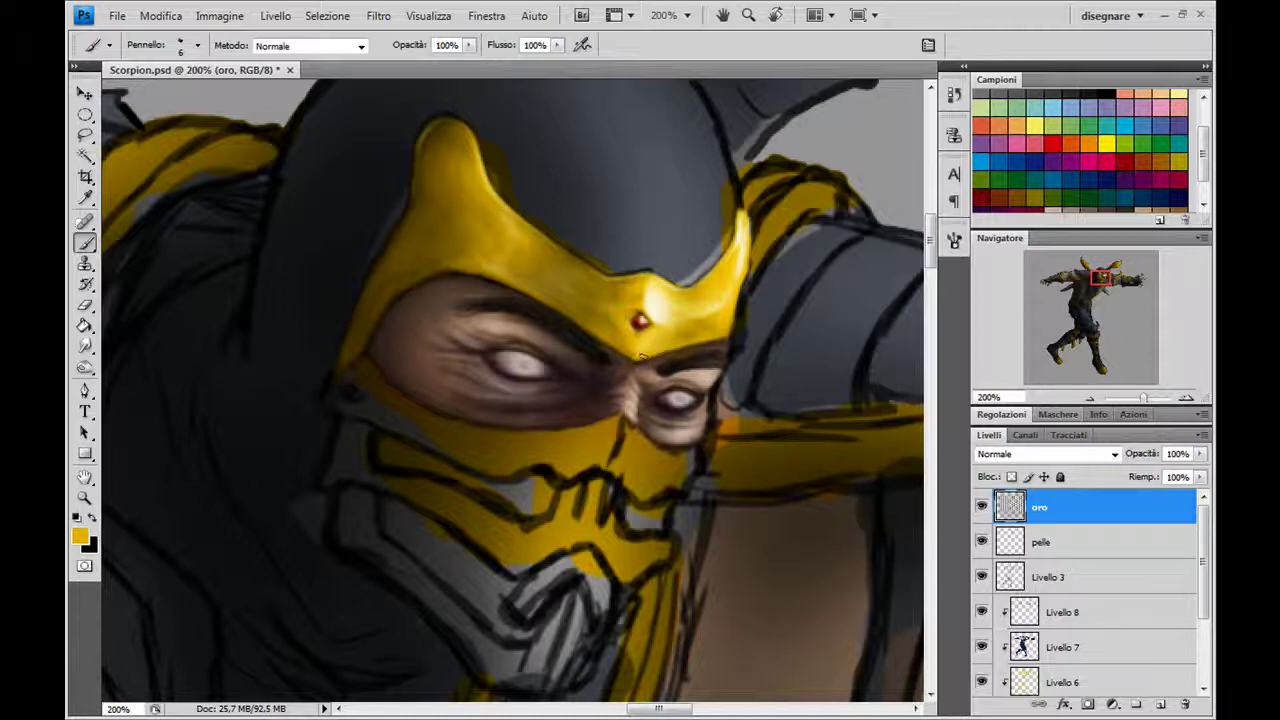
{"action": "left_click", "coordinate": [645, 356]}
{"action": "left_click", "coordinate": [376, 369], "text": "alt"}
Paint cream highlights and gold along the mask's right edge with a smaller brush.
{"action": "key", "text": "bracketleft"}
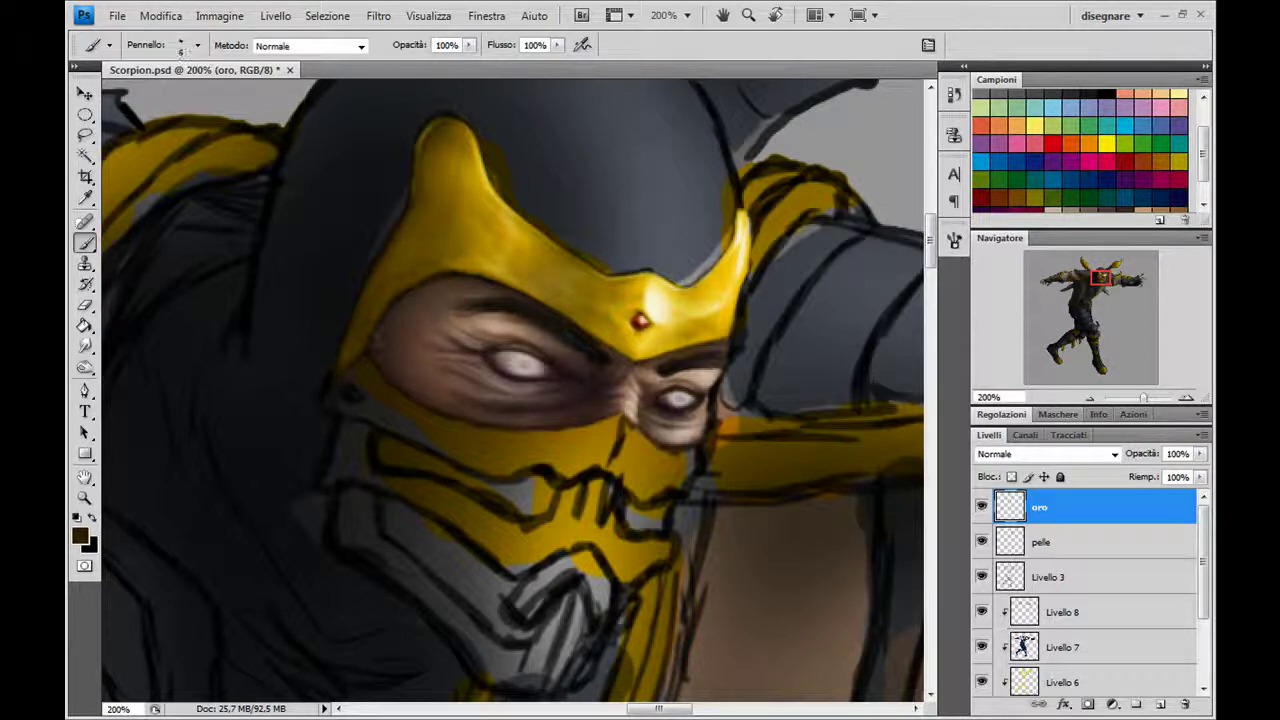
{"action": "key", "text": "bracketleft"}
{"action": "left_click", "coordinate": [486, 182], "text": "alt"}
{"action": "key", "text": "bracketleft"}
{"action": "key", "text": "bracketleft"}
{"action": "left_click", "coordinate": [664, 306], "text": "alt"}
{"action": "left_click_drag", "start_coordinate": [690, 342], "coordinate": [706, 336]}
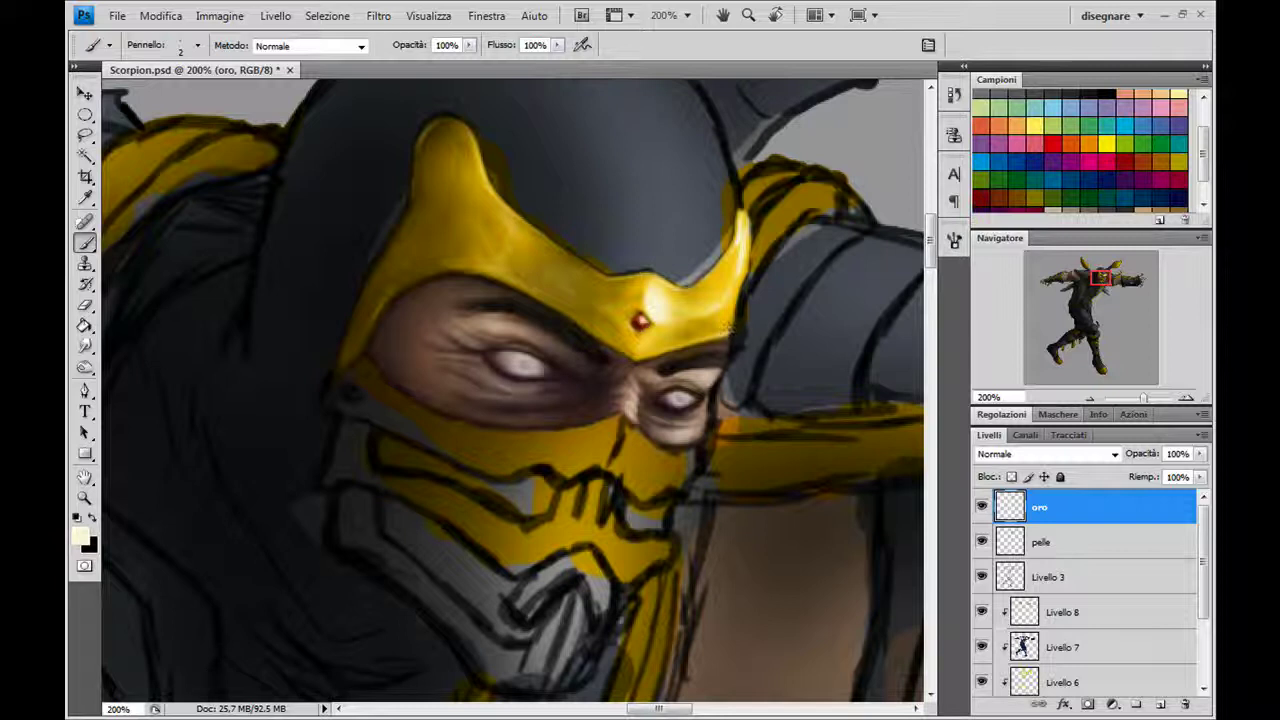
{"action": "left_click", "coordinate": [729, 327]}
{"action": "left_click", "coordinate": [733, 324], "text": "alt"}
{"action": "key", "text": "bracketright"}
{"action": "key", "text": "bracketright"}
{"action": "left_click_drag", "start_coordinate": [731, 325], "coordinate": [732, 300]}
Add pale yellow highlights right of and above the gem, plus soft gold shading across the helmet.
{"action": "left_click", "coordinate": [672, 314], "text": "alt"}
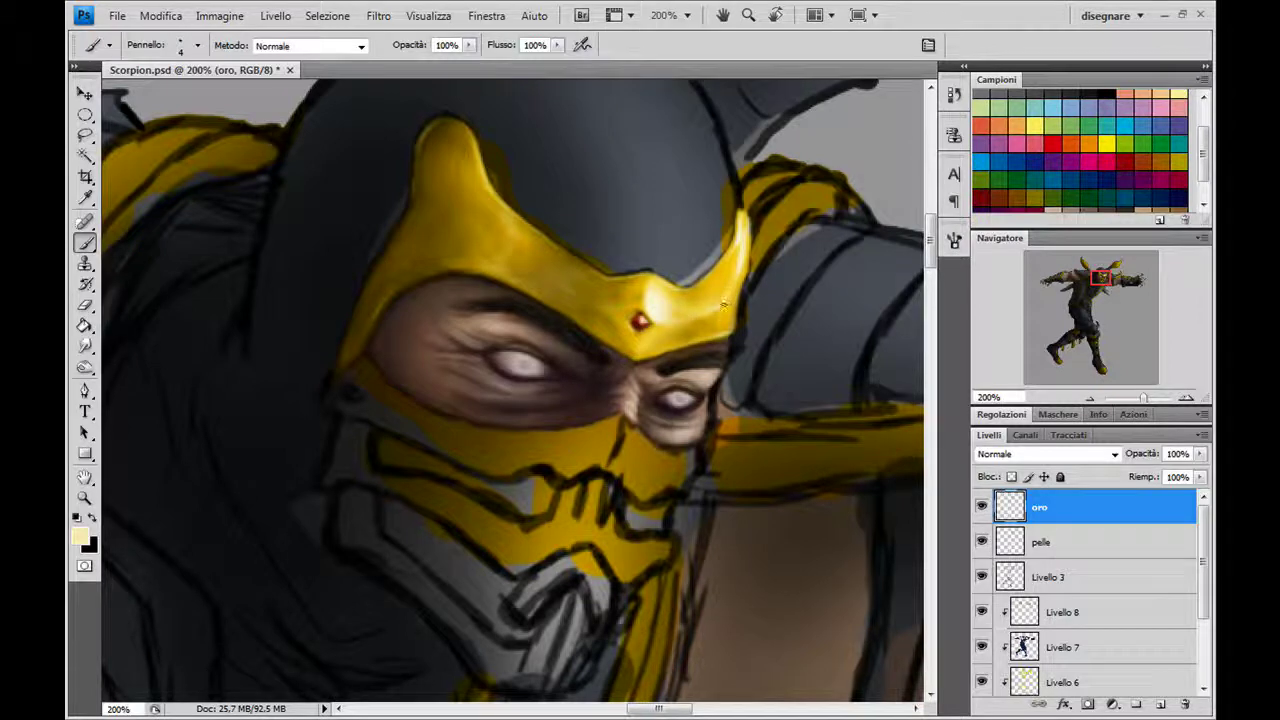
{"action": "left_click_drag", "start_coordinate": [668, 318], "coordinate": [700, 312]}
{"action": "key", "text": "bracketright"}
{"action": "key", "text": "bracketright"}
{"action": "key", "text": "bracketright"}
{"action": "key", "text": "bracketright"}
{"action": "mouse_move", "coordinate": [668, 312]}
{"action": "left_mouse_down"}
{"action": "mouse_move", "coordinate": [718, 302]}
{"action": "mouse_move", "coordinate": [684, 304]}
{"action": "mouse_move", "coordinate": [658, 280]}
{"action": "mouse_move", "coordinate": [600, 310]}
{"action": "left_mouse_up"}
{"action": "left_click", "coordinate": [658, 280]}
{"action": "key", "text": "bracketleft"}
{"action": "key", "text": "bracketleft"}
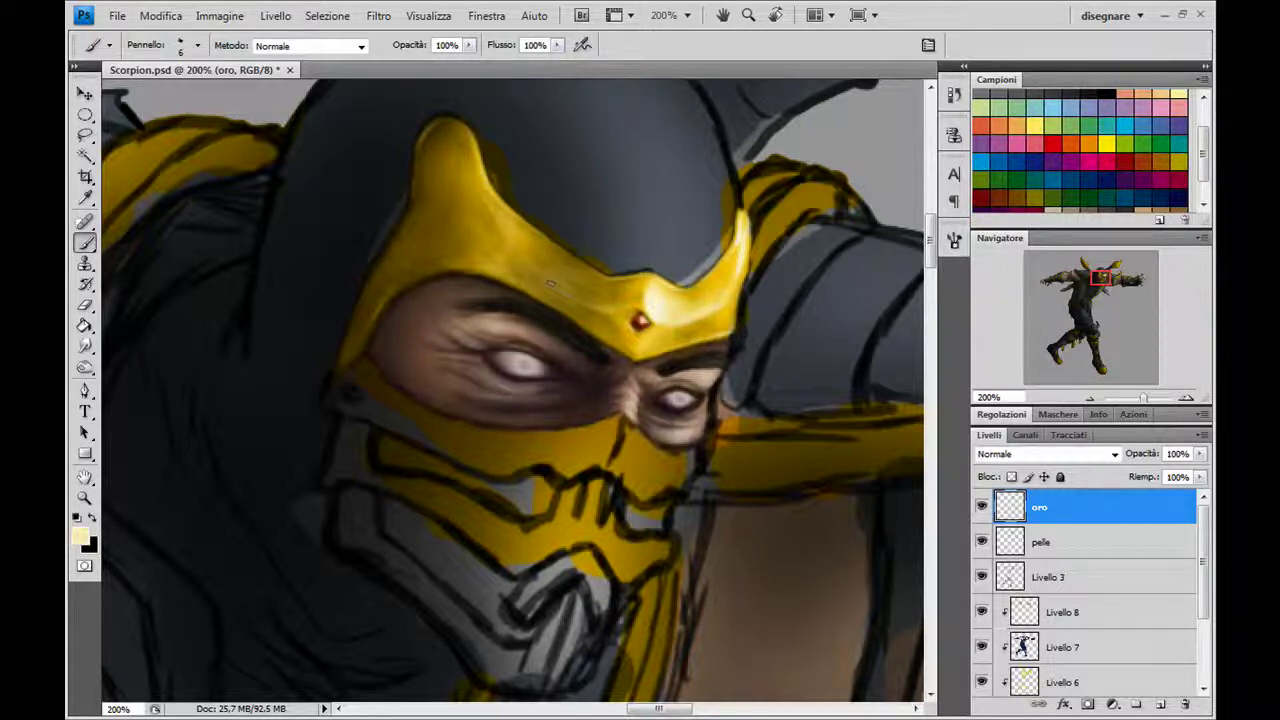
{"action": "key", "text": "bracketright"}
{"action": "key", "text": "bracketright"}
{"action": "key", "text": "bracketright"}
{"action": "mouse_move", "coordinate": [500, 212]}
{"action": "left_mouse_down"}
{"action": "mouse_move", "coordinate": [540, 255]}
{"action": "mouse_move", "coordinate": [618, 296]}
{"action": "left_mouse_up"}
{"action": "left_click", "coordinate": [556, 262], "text": "alt"}
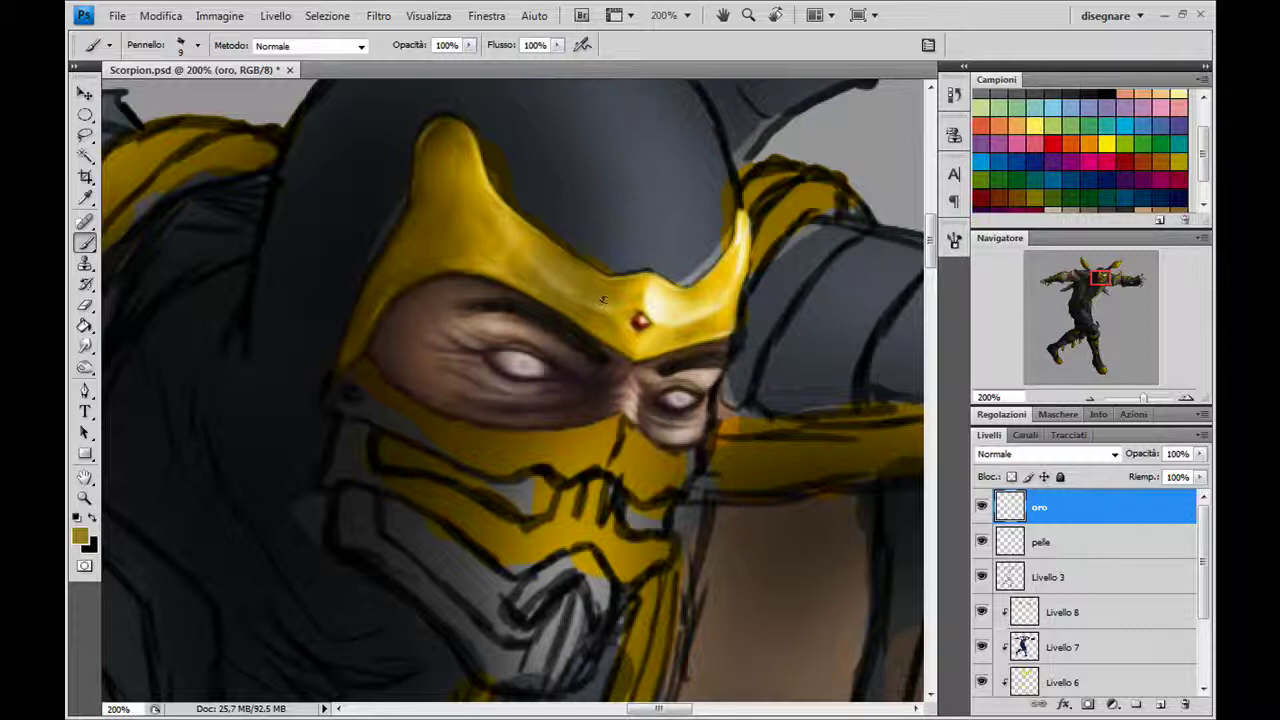
Add a final darker-gold shading stroke to the helmet, then zoom out to 16.7% to show the full figure.
{"action": "left_click_drag", "start_coordinate": [504, 208], "coordinate": [524, 231]}
{"action": "key", "text": "ctrl+minus"}
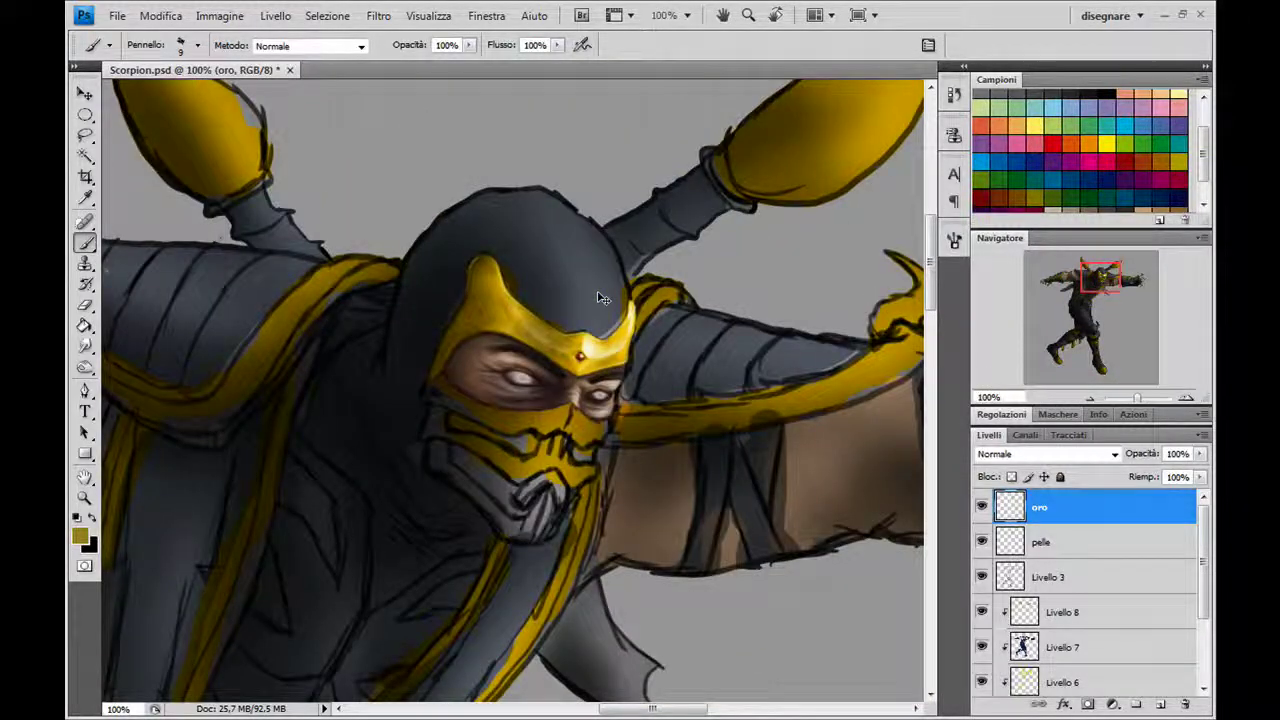
{"action": "key", "text": "ctrl+minus"}
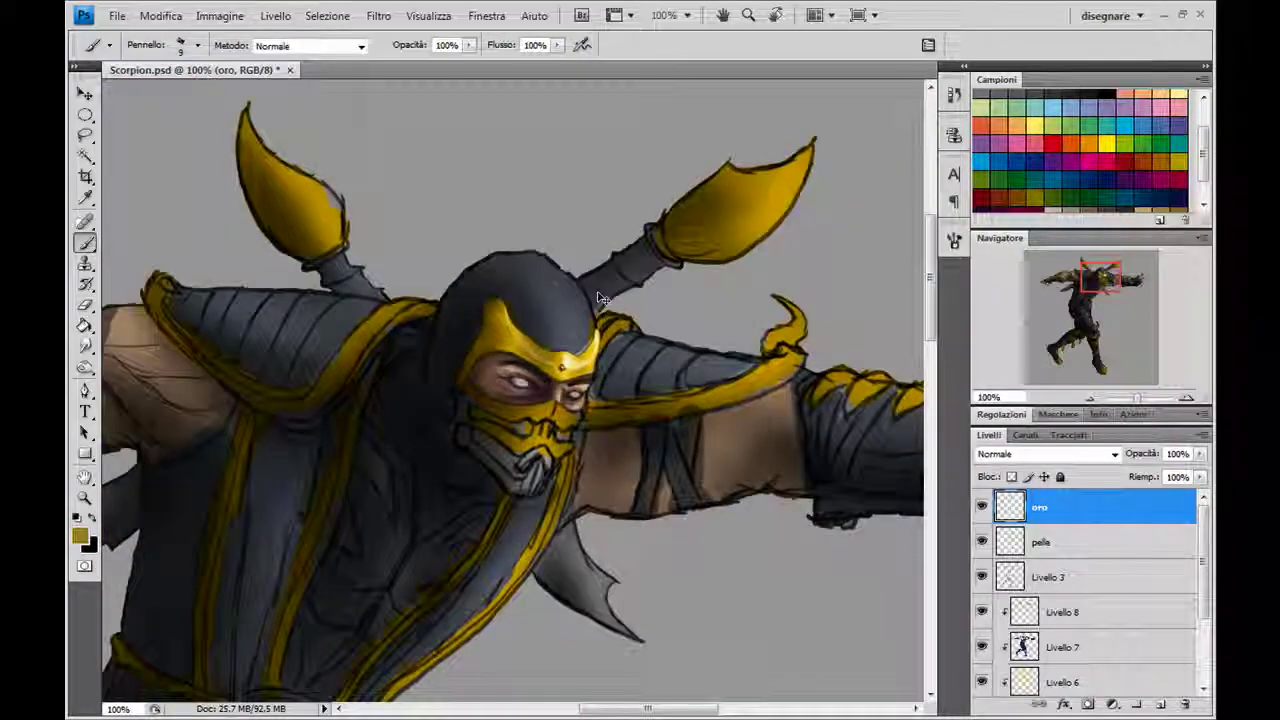
{"action": "key", "text": "ctrl+minus"}
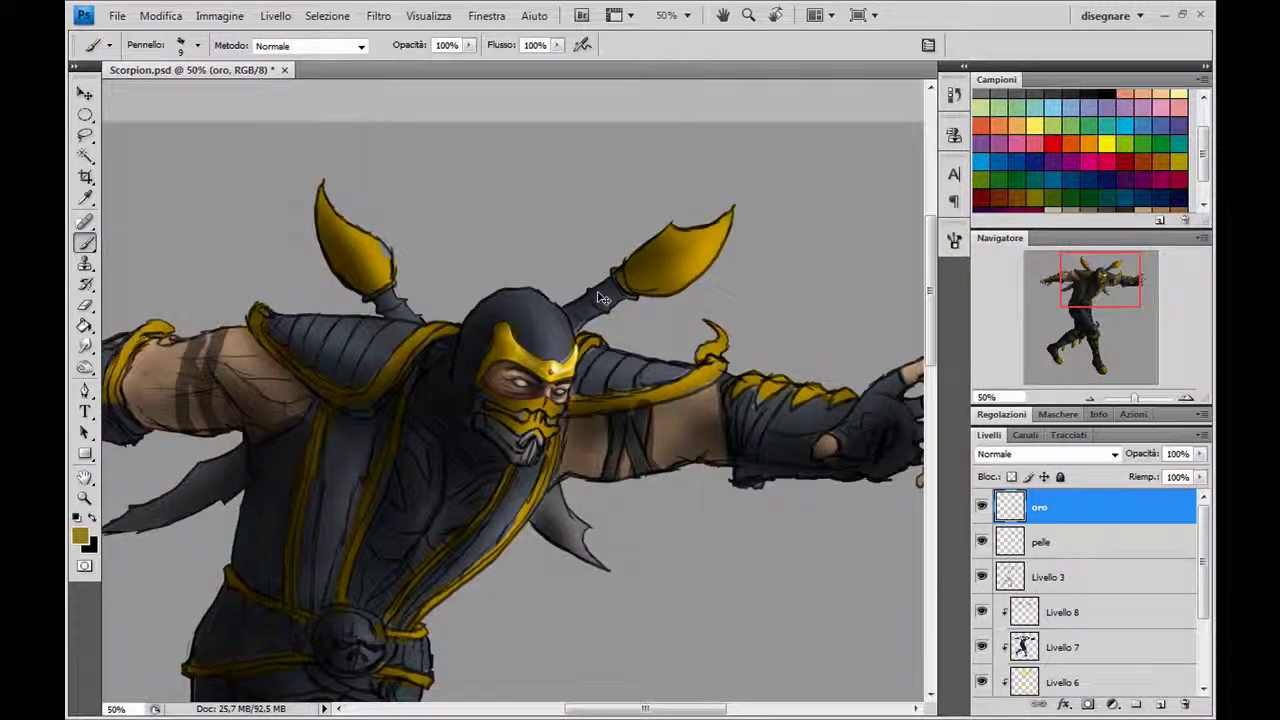
{"action": "key", "text": "ctrl+minus"}
{"action": "key", "text": "ctrl+minus"}
{"action": "key", "text": "ctrl+minus"}
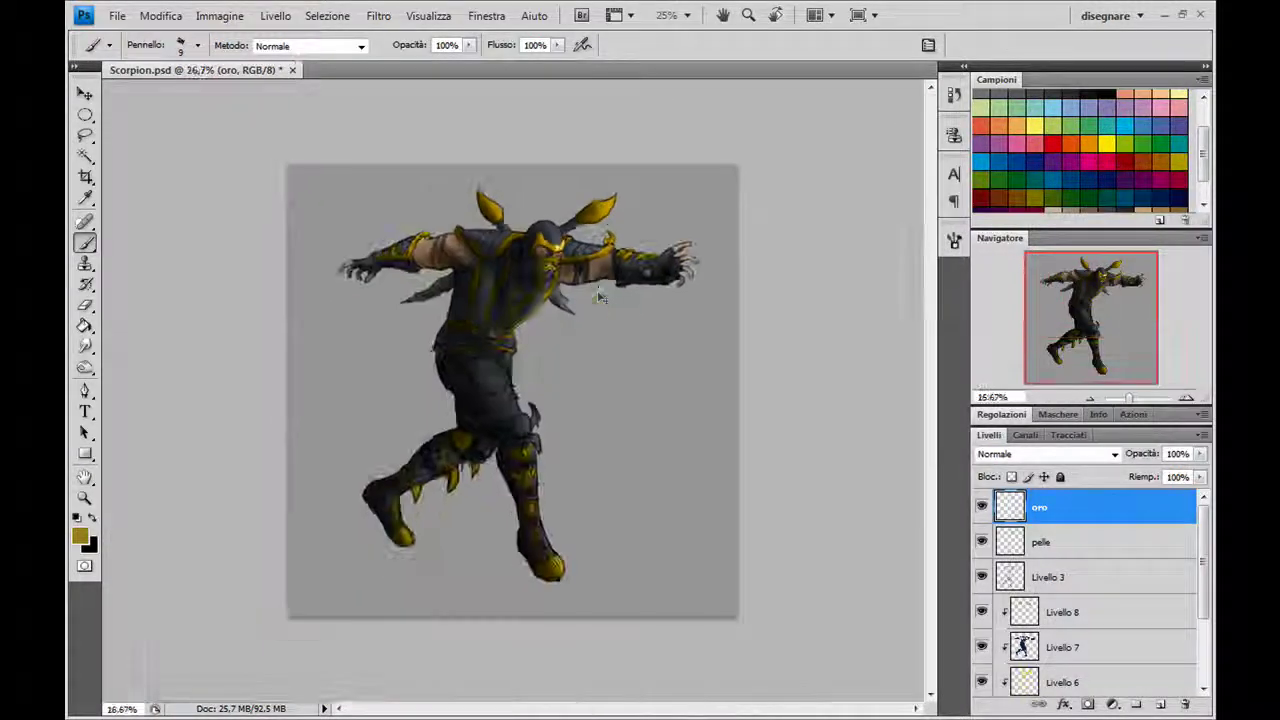